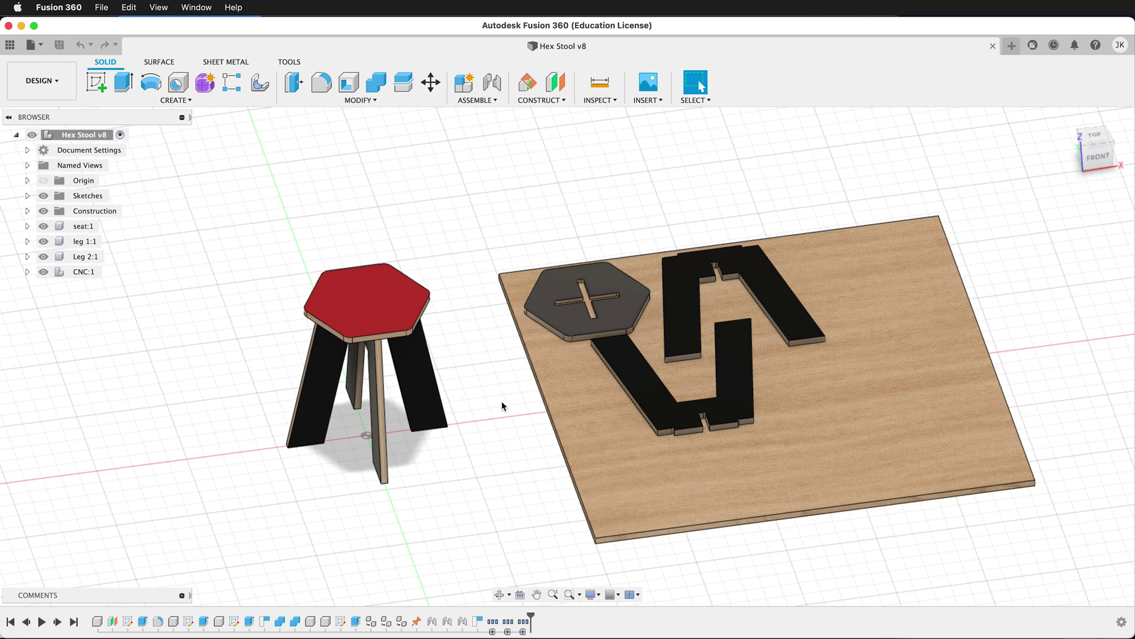
Step: Switch from the Design workspace to the Manufacture workspace
{"action": "middle_click_drag", "start_coordinate": [502, 460], "coordinate": [463, 459], "text": "shift"}
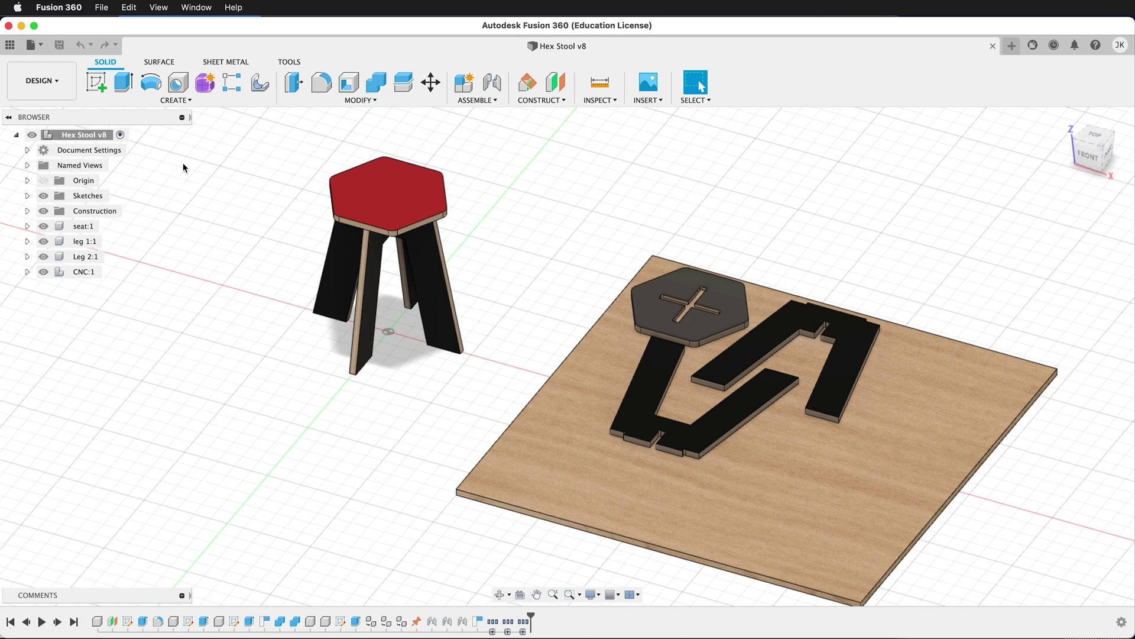
{"action": "left_click", "coordinate": [51, 96]}
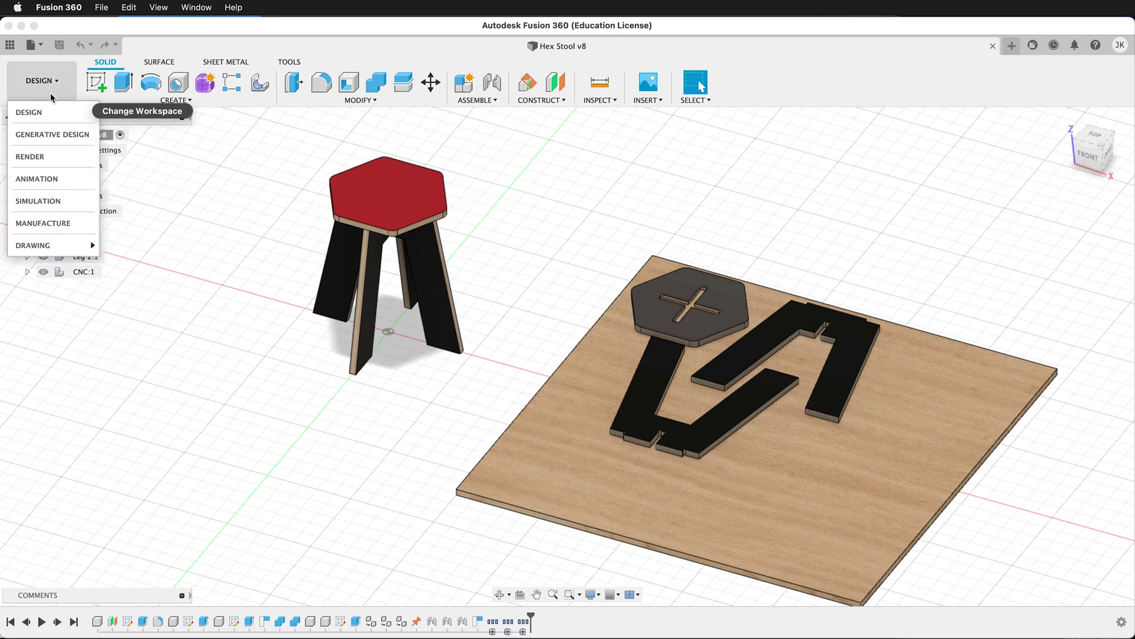
{"action": "left_click", "coordinate": [51, 223]}
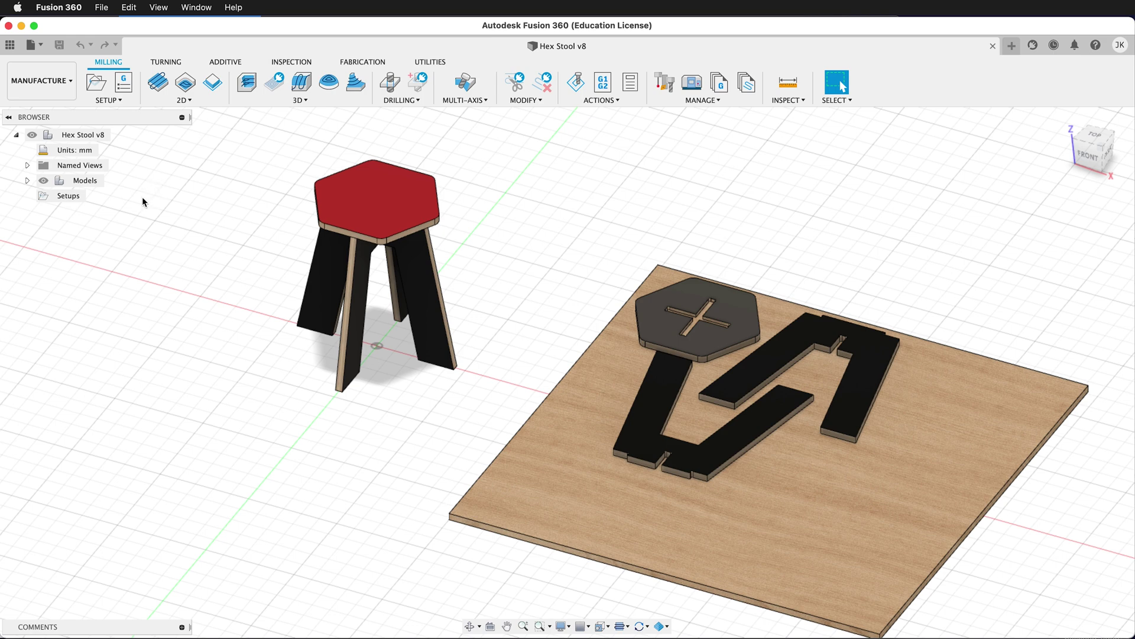
Step: Change the document's active units from mm to Inch
{"action": "mouse_move", "coordinate": [80, 149]}
{"action": "left_click", "coordinate": [107, 150]}
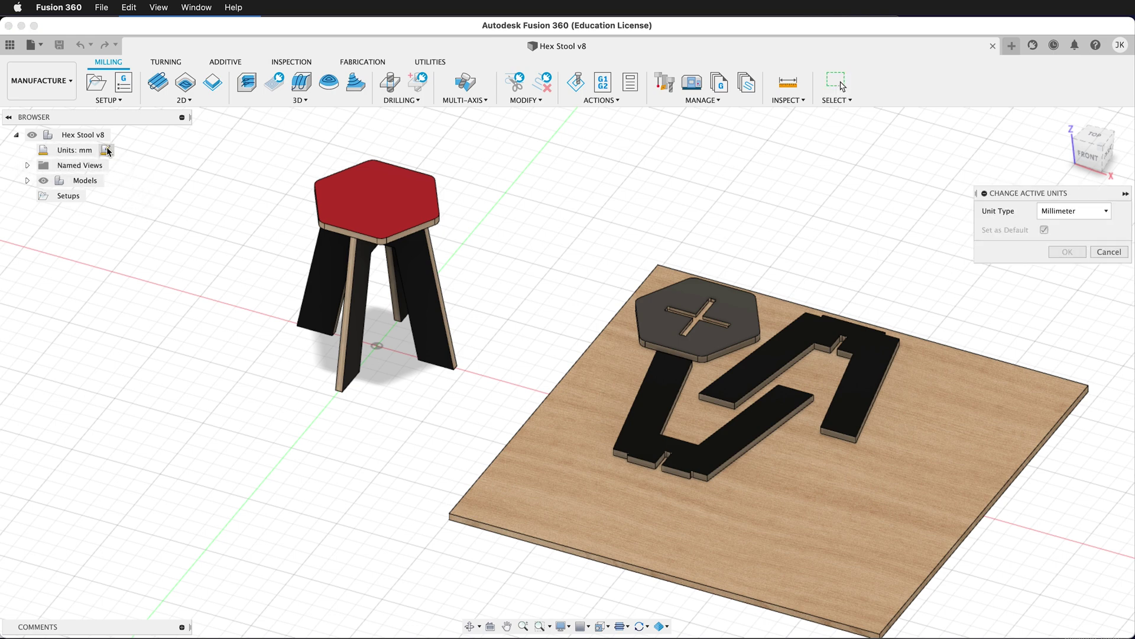
{"action": "left_click", "coordinate": [1100, 209]}
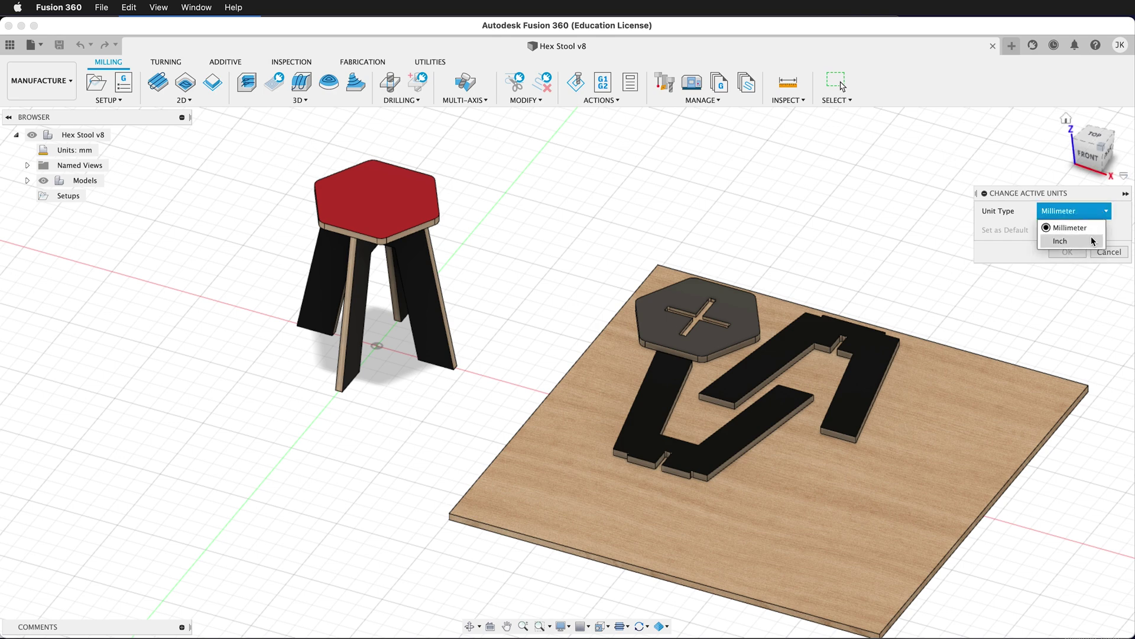
{"action": "left_click", "coordinate": [1091, 236]}
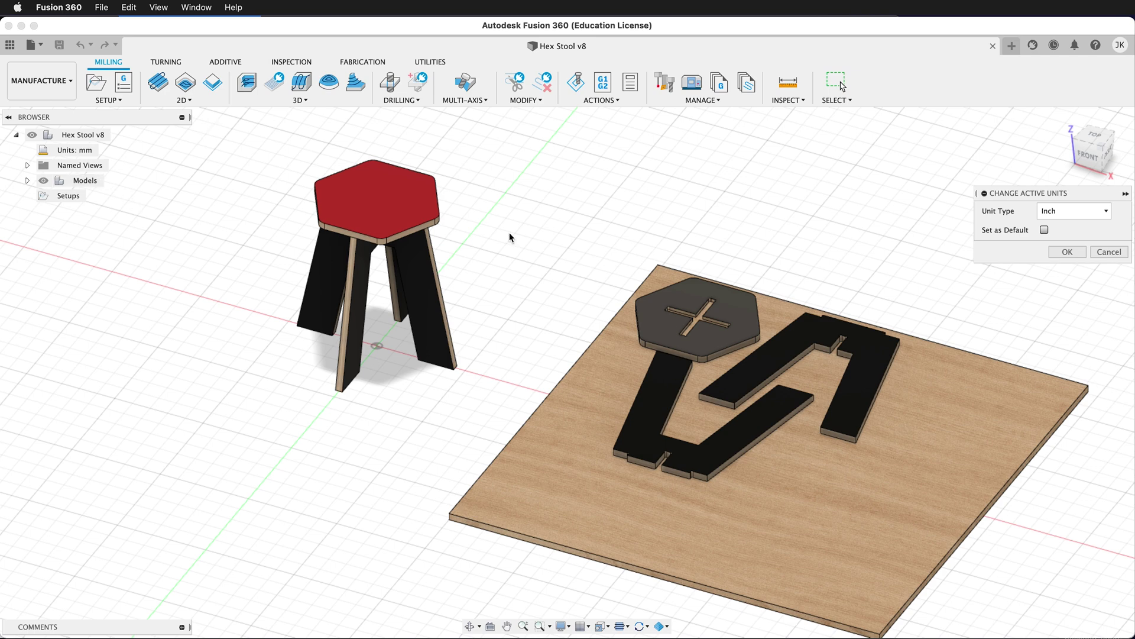
{"action": "left_click", "coordinate": [1059, 252]}
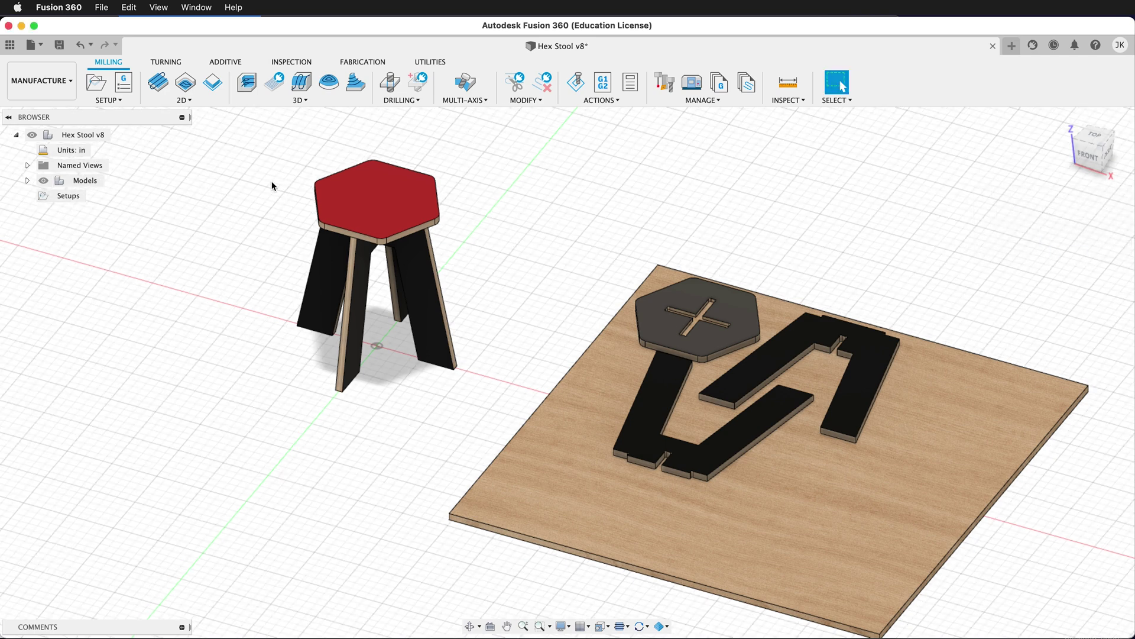
{"action": "left_click", "coordinate": [123, 101]}
Step: Create a new setup with the hex seat and both leg parts as model bodies
{"action": "left_click", "coordinate": [123, 100]}
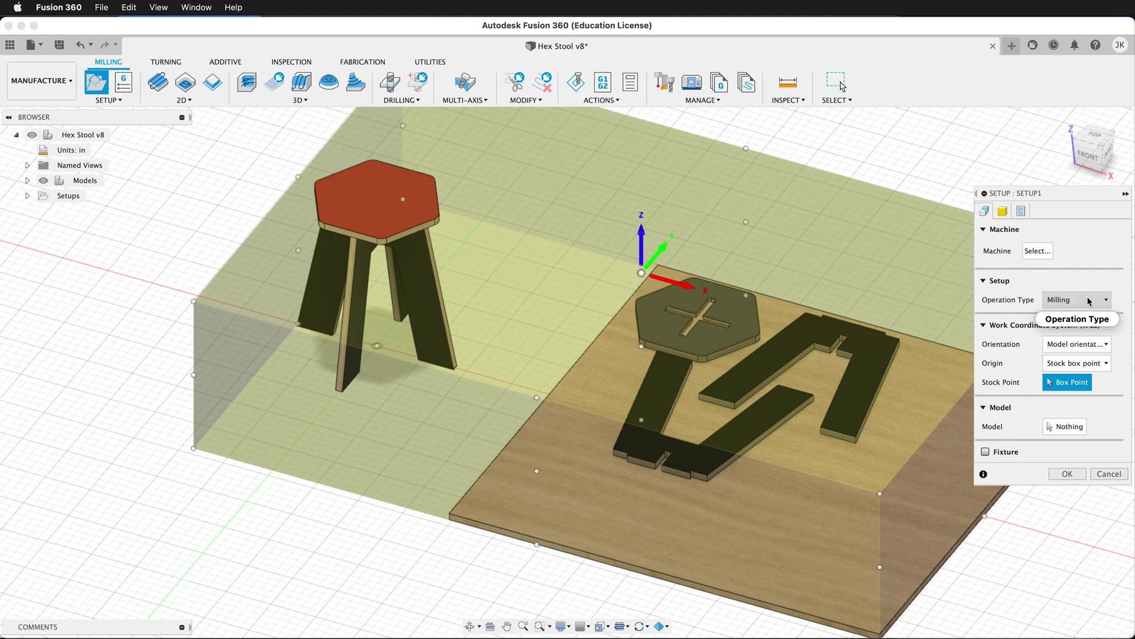
{"action": "left_click", "coordinate": [1064, 427]}
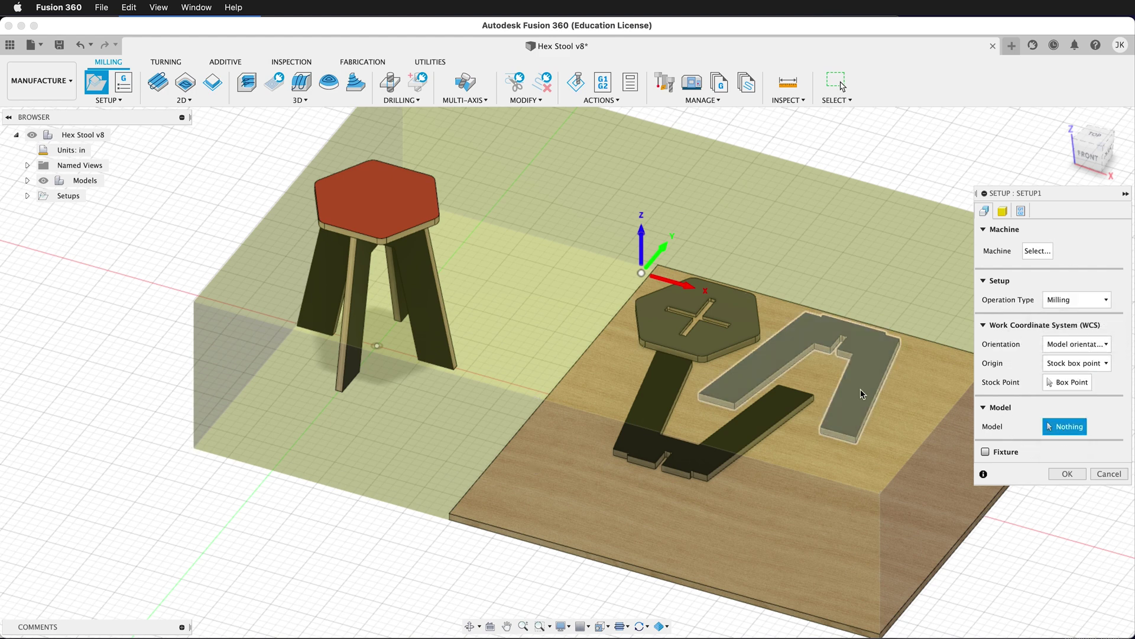
{"action": "left_click", "coordinate": [760, 344]}
{"action": "left_click", "coordinate": [764, 357]}
{"action": "left_click", "coordinate": [662, 385]}
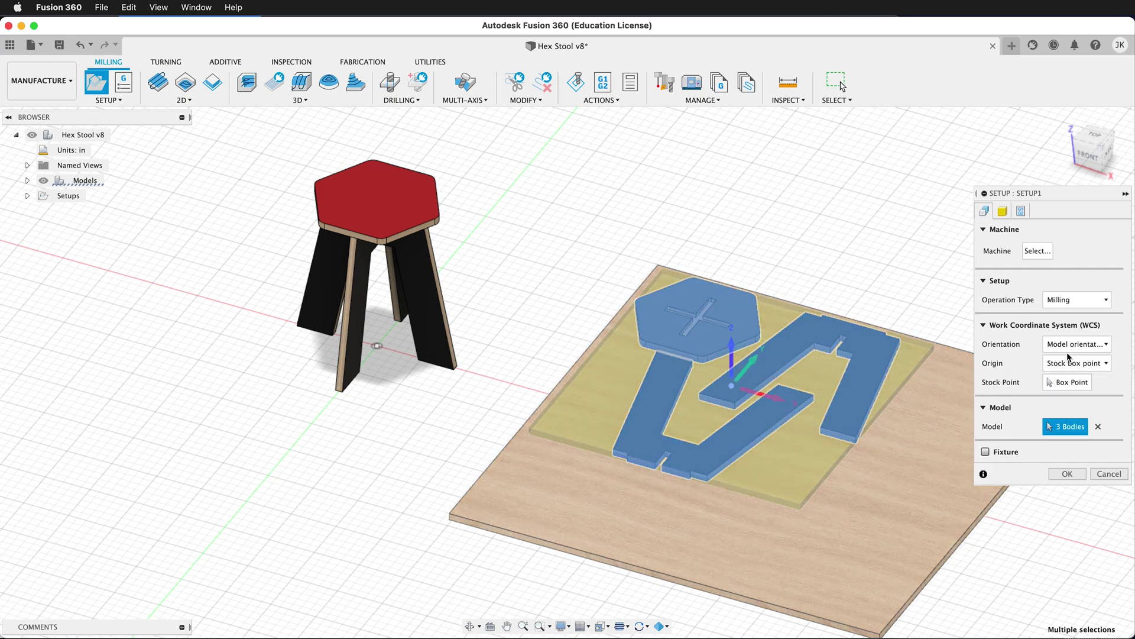
Step: Orient the setup's Z axis from the top face and its X axis from an edge
{"action": "left_click", "coordinate": [1071, 344]}
{"action": "left_click", "coordinate": [1064, 374]}
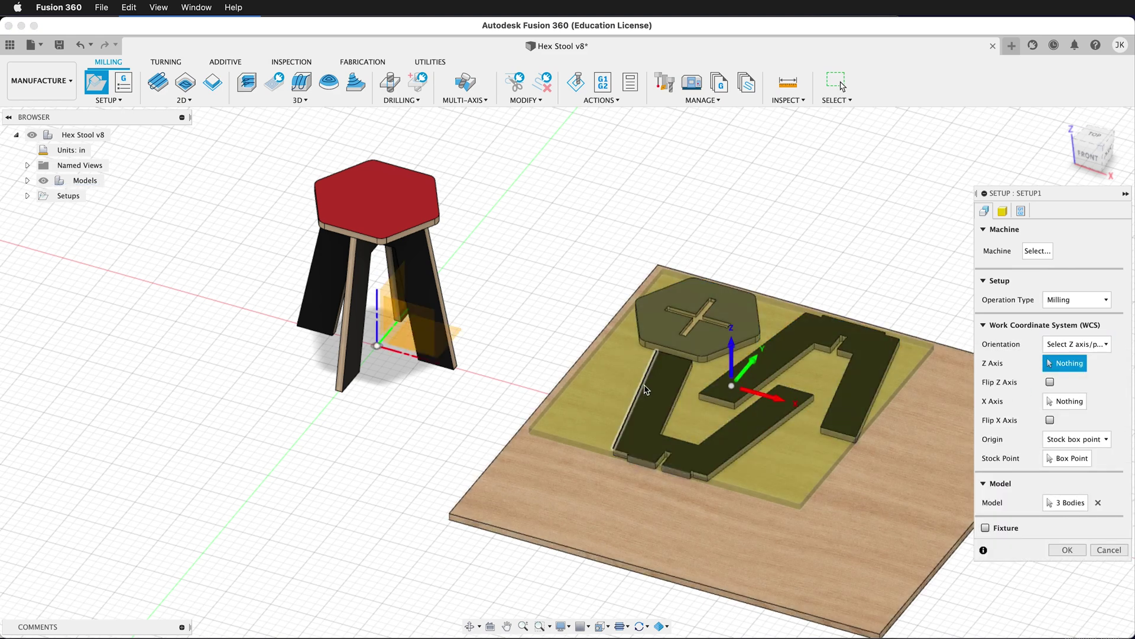
{"action": "left_click", "coordinate": [651, 406]}
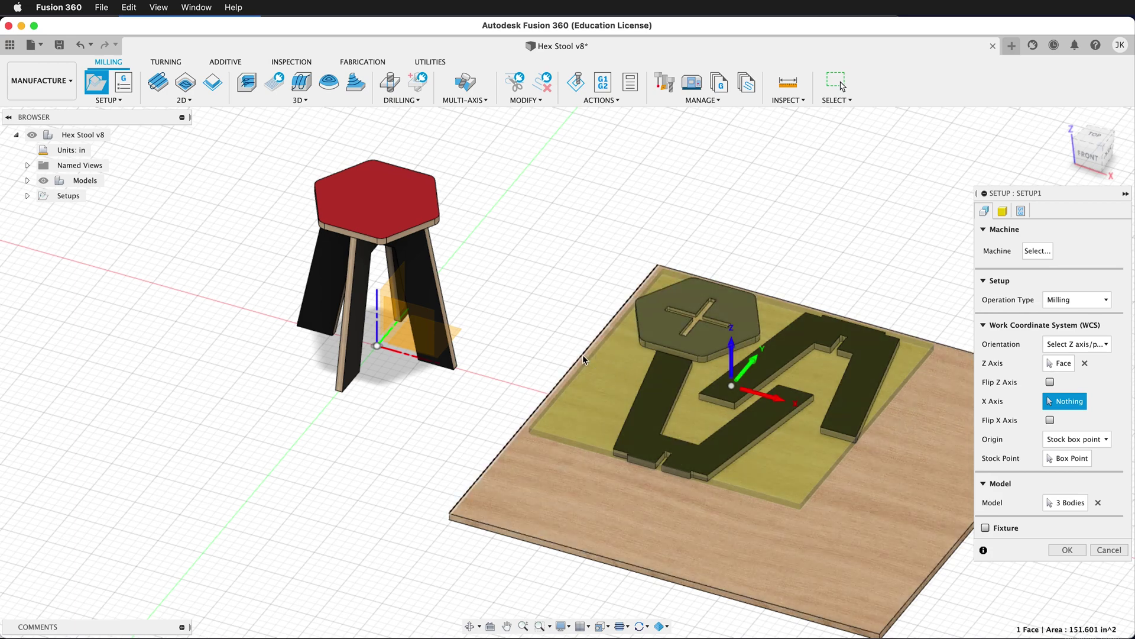
{"action": "left_click", "coordinate": [583, 353]}
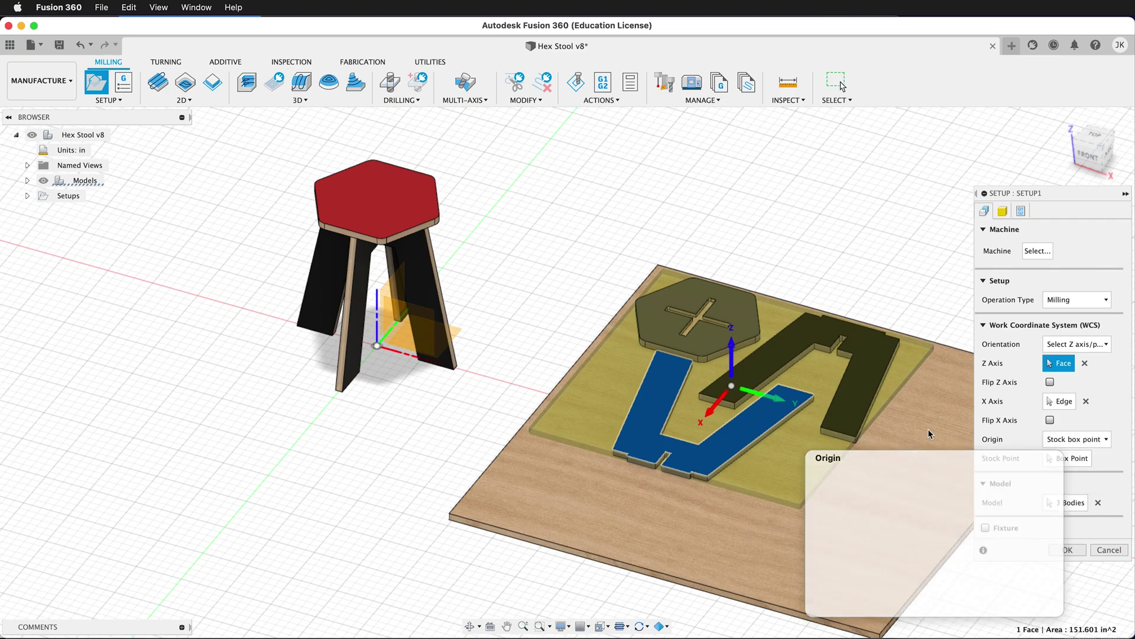
{"action": "middle_click_drag", "start_coordinate": [763, 348], "coordinate": [788, 387], "text": "shift"}
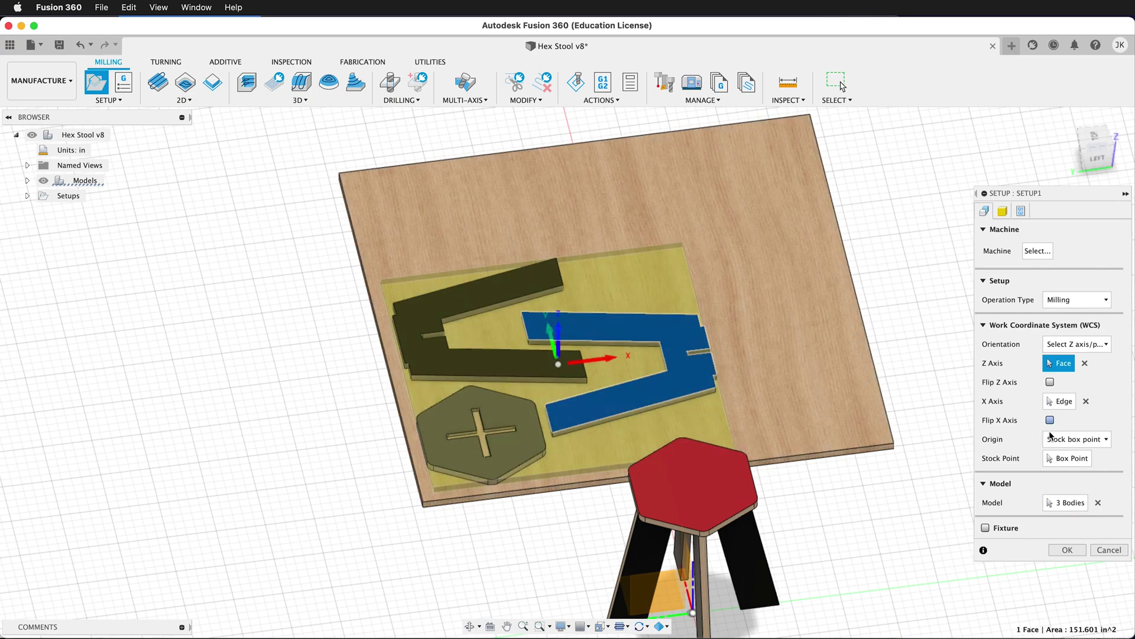
Step: Put the work origin at the stock box's lower-left corner
{"action": "left_click", "coordinate": [1067, 458]}
{"action": "scroll", "coordinate": [432, 491], "scroll_direction": "up", "scroll_amount": 3}
{"action": "scroll", "coordinate": [432, 491], "scroll_direction": "up", "scroll_amount": 3}
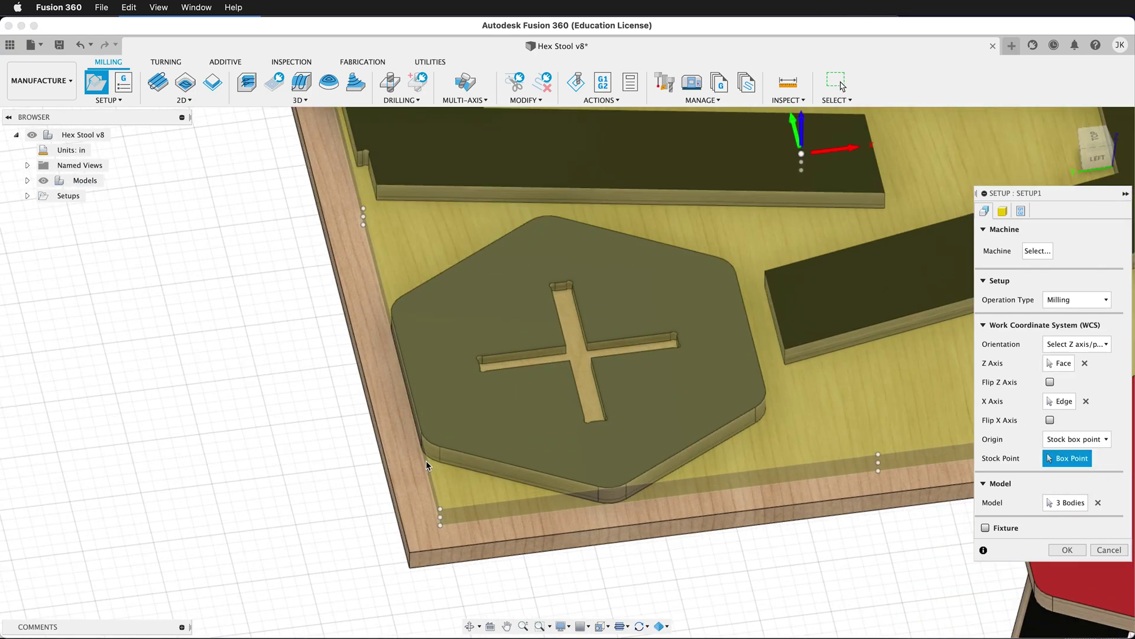
{"action": "scroll", "coordinate": [440, 512], "scroll_direction": "up", "scroll_amount": 3}
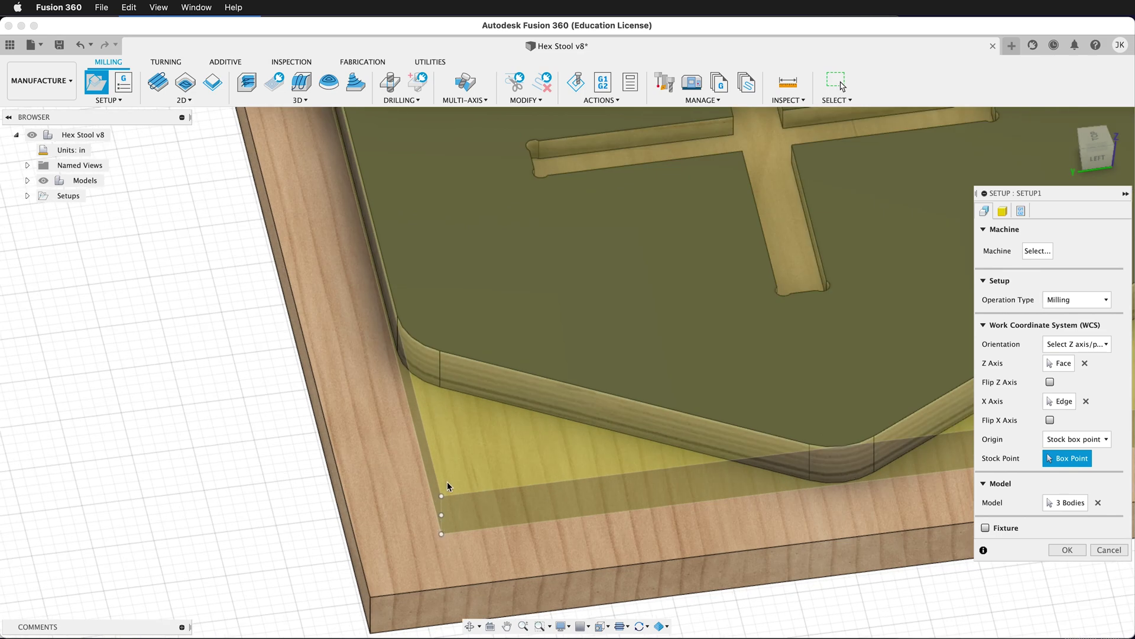
{"action": "left_click", "coordinate": [441, 499]}
{"action": "scroll", "coordinate": [495, 404], "scroll_direction": "down", "scroll_amount": 5}
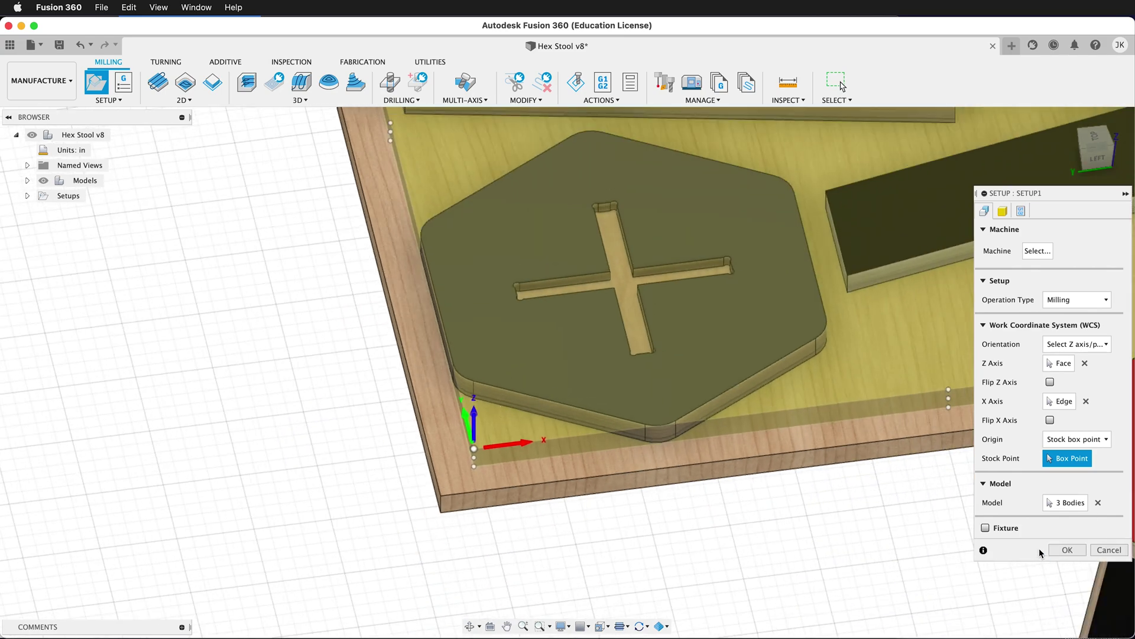
{"action": "scroll", "coordinate": [504, 372], "scroll_direction": "down", "scroll_amount": 3}
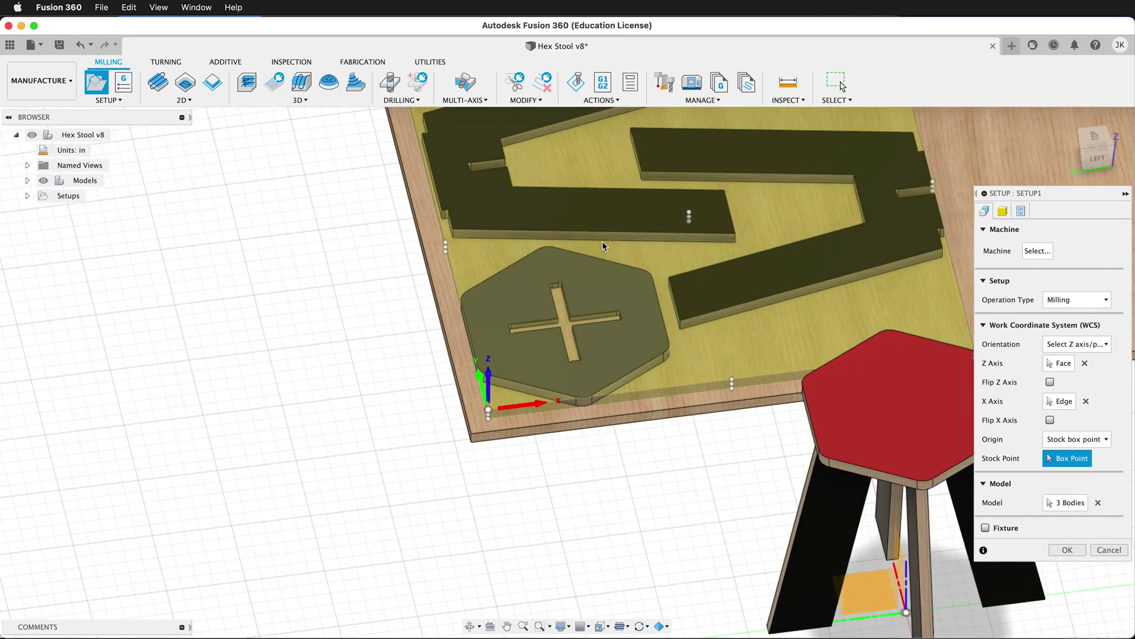
{"action": "middle_click_drag", "start_coordinate": [604, 248], "coordinate": [603, 337], "text": "shift"}
{"action": "scroll", "coordinate": [590, 345], "scroll_direction": "down", "scroll_amount": 3}
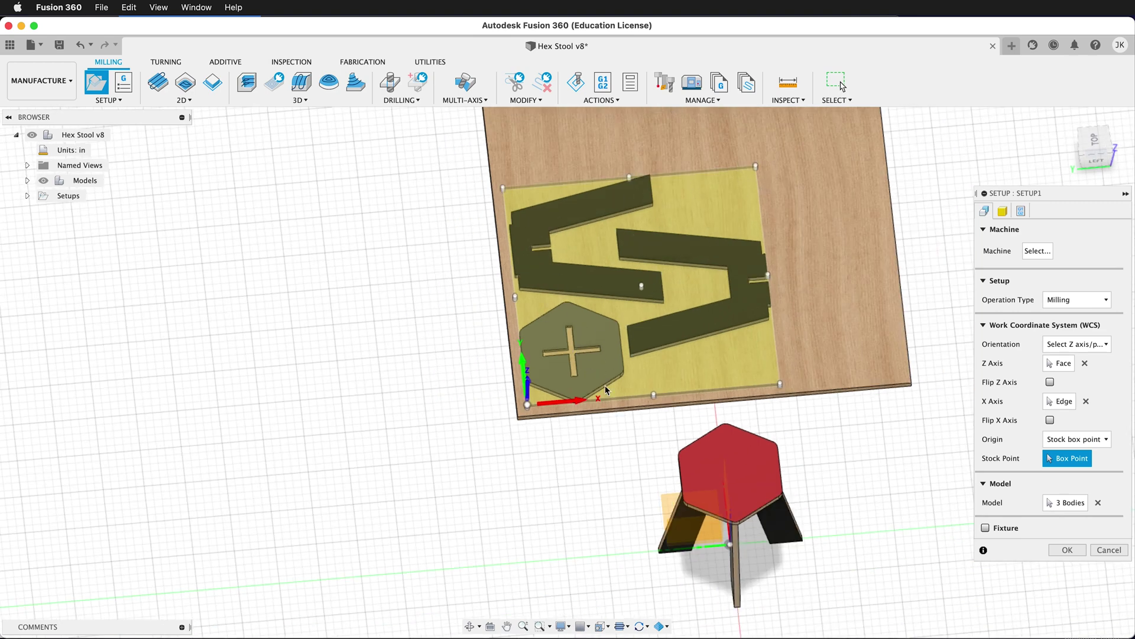
{"action": "scroll", "coordinate": [593, 360], "scroll_direction": "down", "scroll_amount": 2}
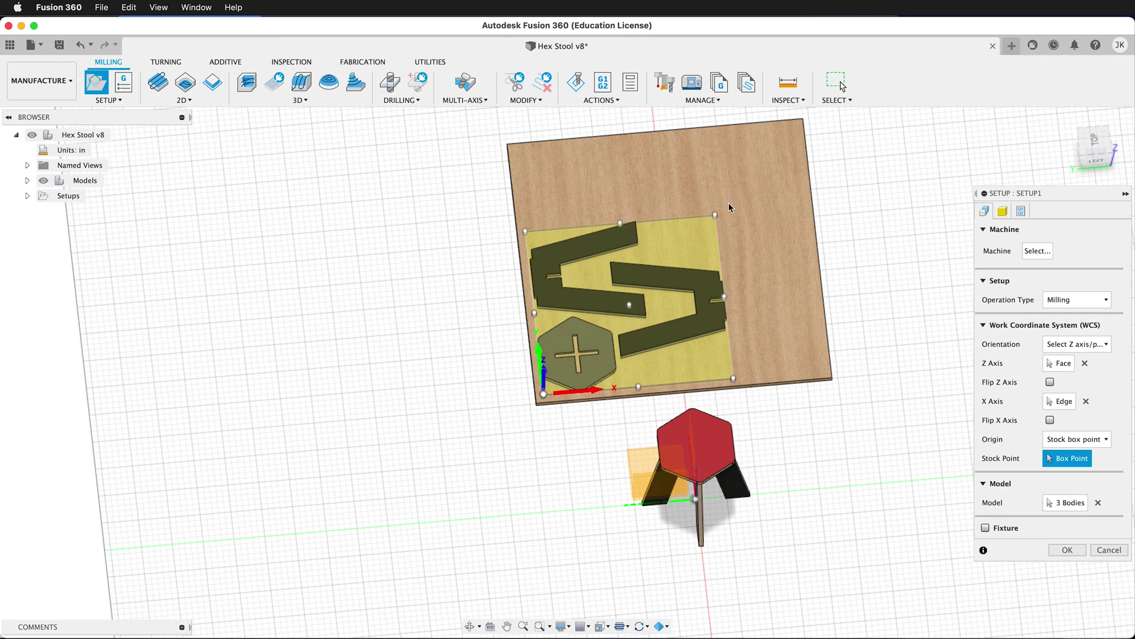
Step: Set the stock to a fixed size box 48" wide, 48" deep and 19.05 mm high, then confirm Setup1
{"action": "left_click", "coordinate": [1002, 211]}
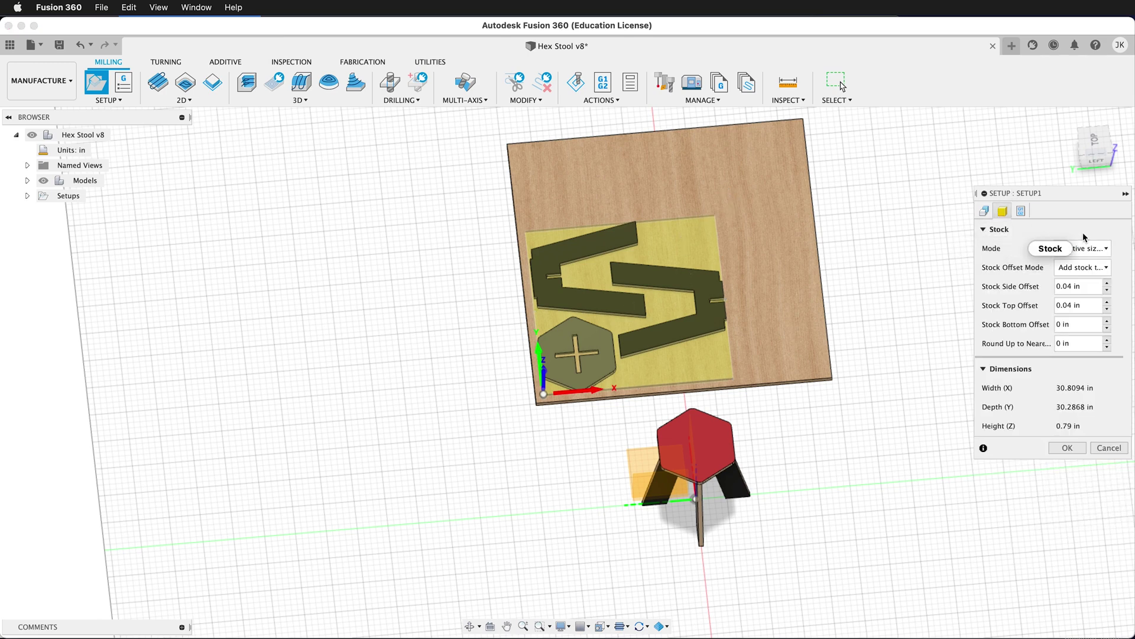
{"action": "left_click", "coordinate": [1099, 247]}
{"action": "left_click", "coordinate": [1058, 261]}
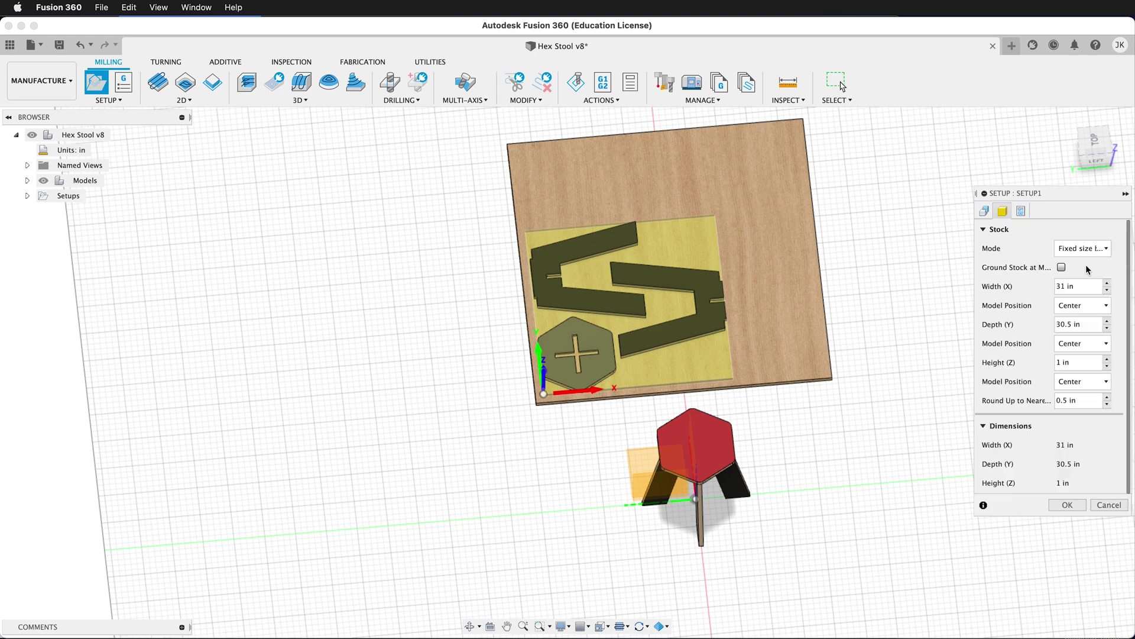
{"action": "left_click_drag", "start_coordinate": [977, 195], "coordinate": [874, 195]}
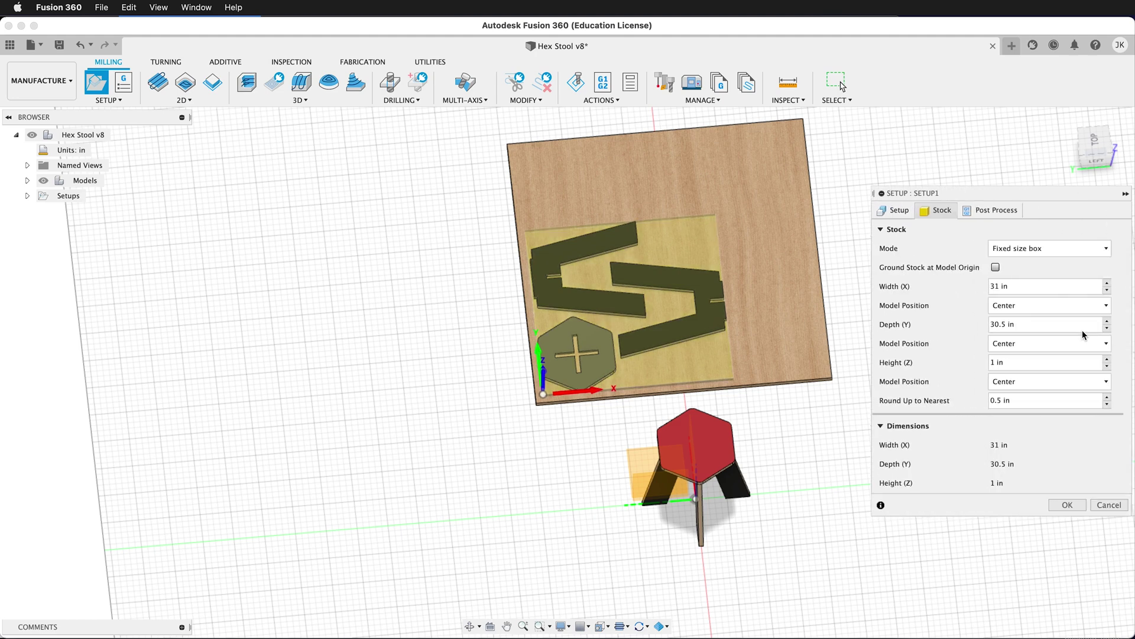
{"action": "double_click", "coordinate": [995, 286]}
{"action": "type", "text": "48\""}
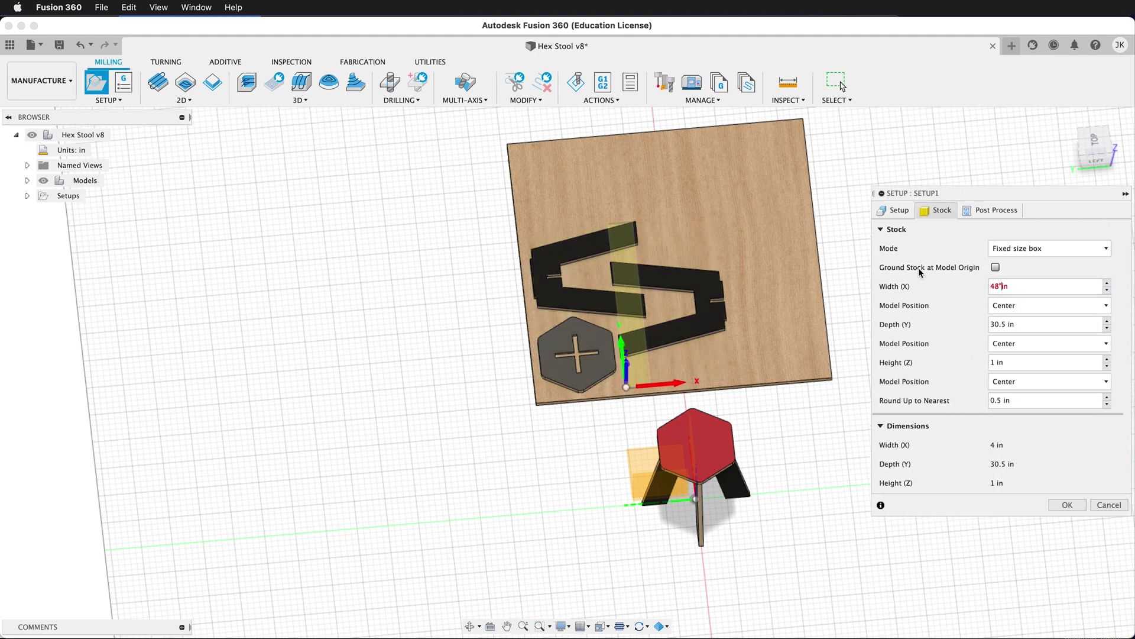
{"action": "left_click", "coordinate": [1000, 324]}
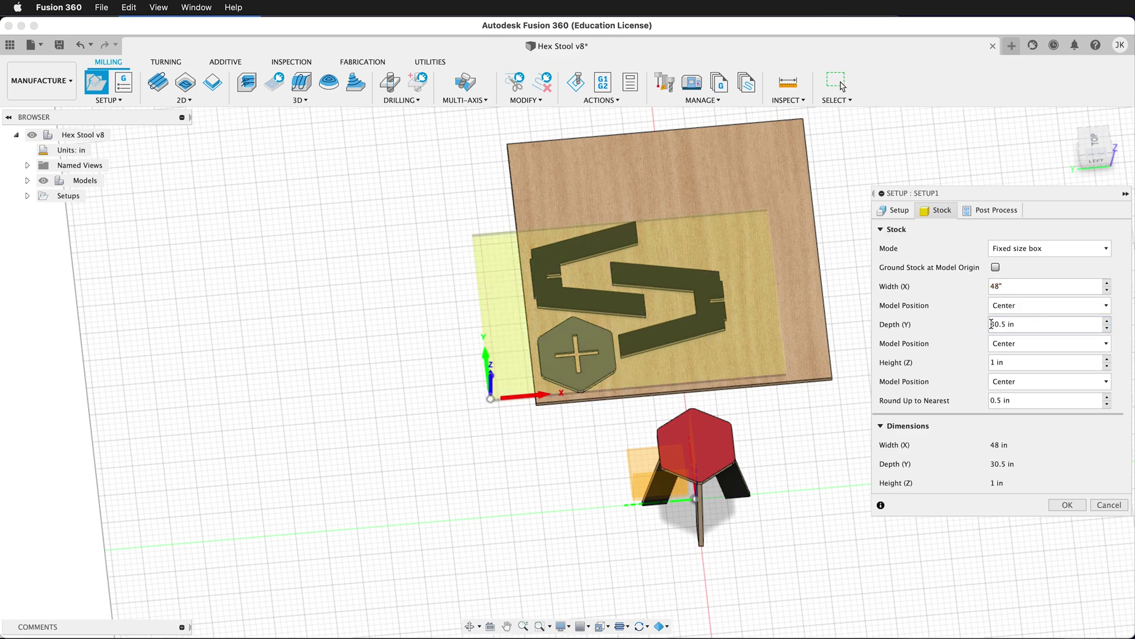
{"action": "type", "text": "48\""}
{"action": "key", "text": "Tab"}
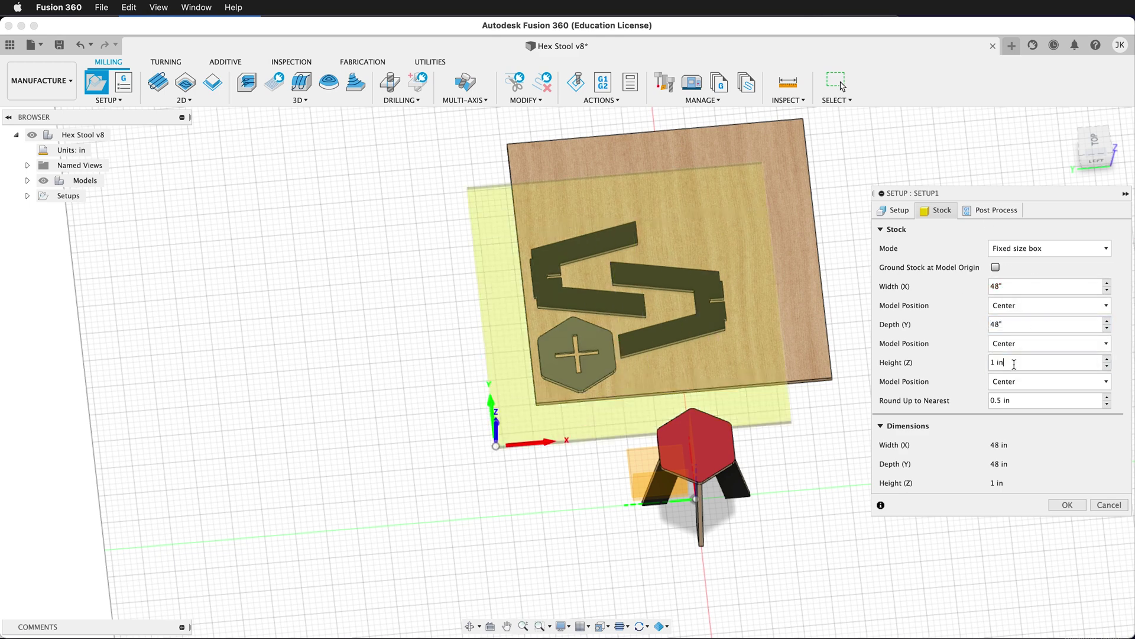
{"action": "type", "text": "19."}
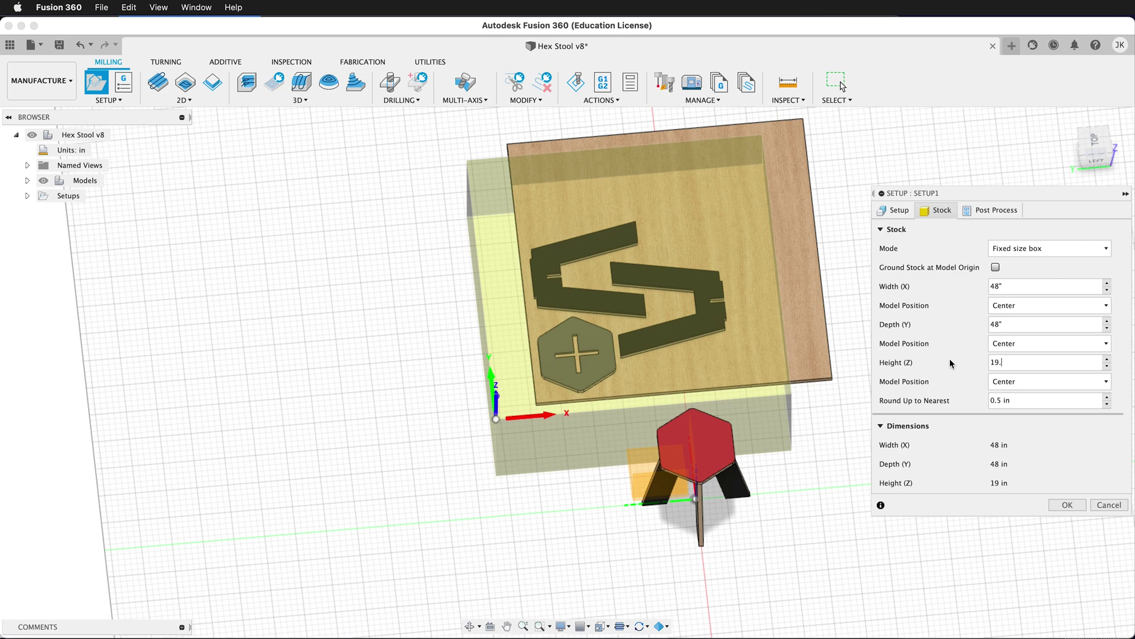
{"action": "type", "text": "05mm"}
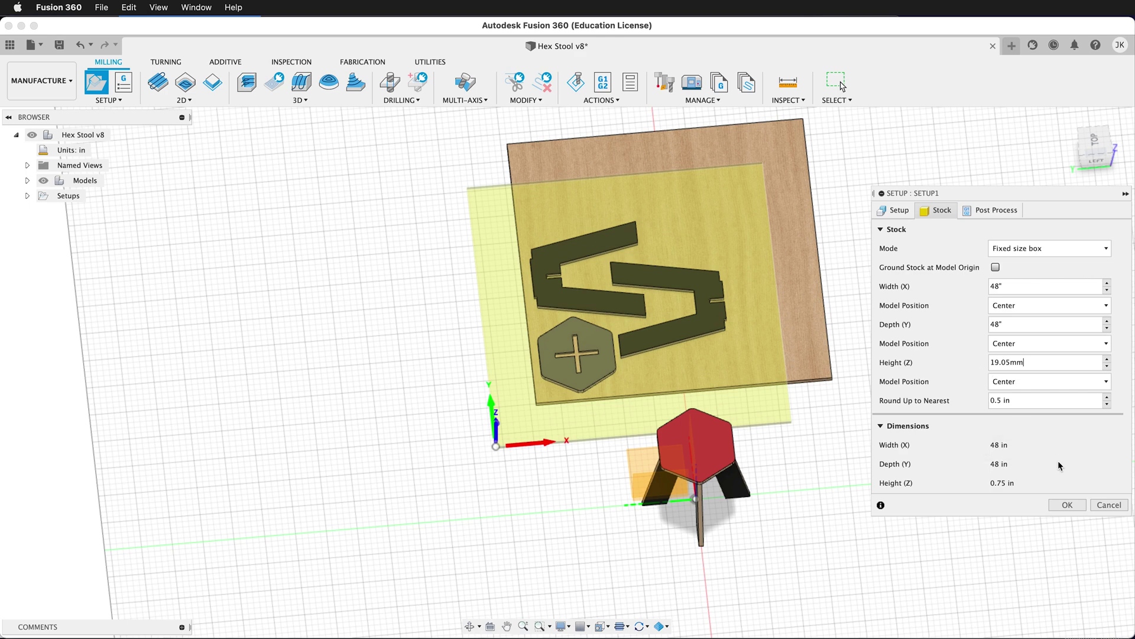
{"action": "left_click", "coordinate": [1068, 504]}
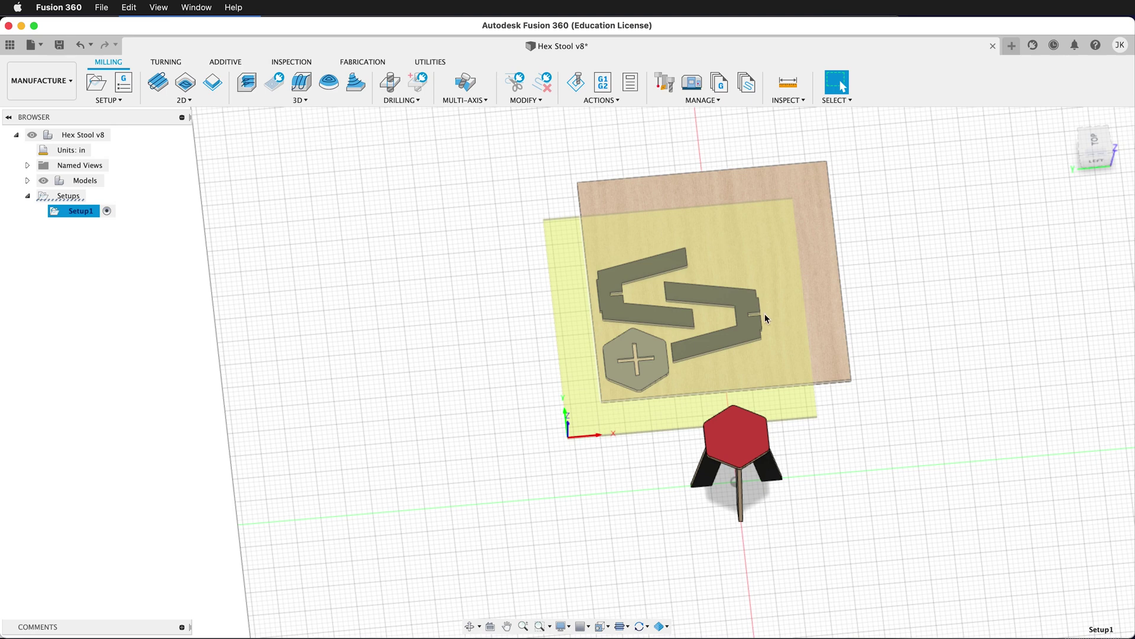
Step: Zoom in on the hex part's lower edge by the stock's front edge and bring up the Inspect tools
{"action": "scroll", "coordinate": [798, 254], "scroll_direction": "up", "scroll_amount": 3}
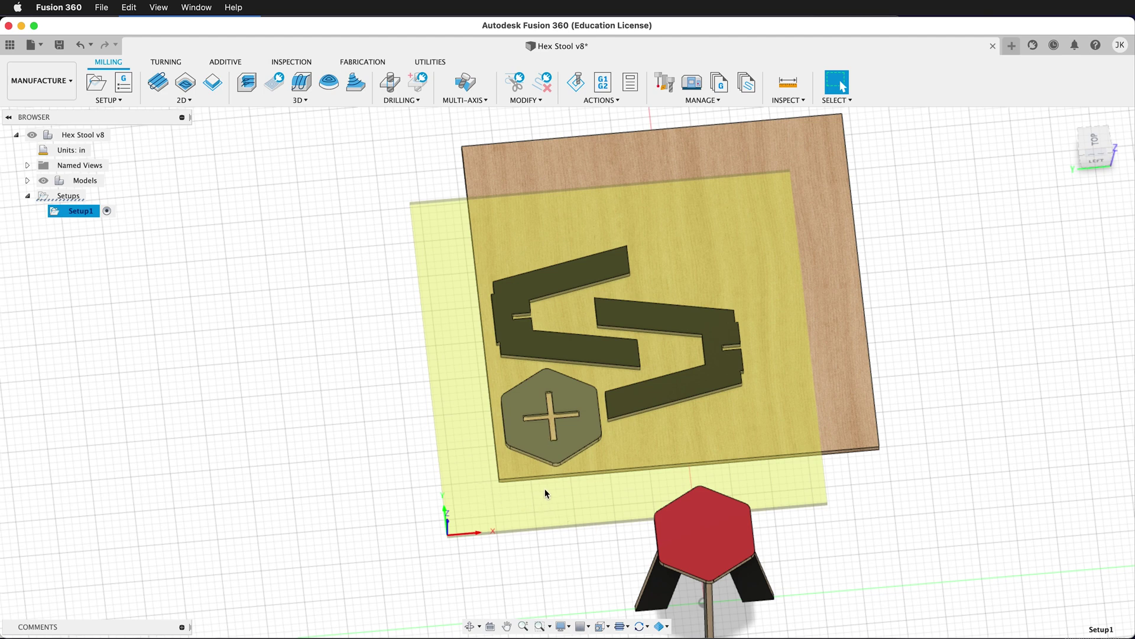
{"action": "scroll", "coordinate": [545, 489], "scroll_direction": "up", "scroll_amount": 10}
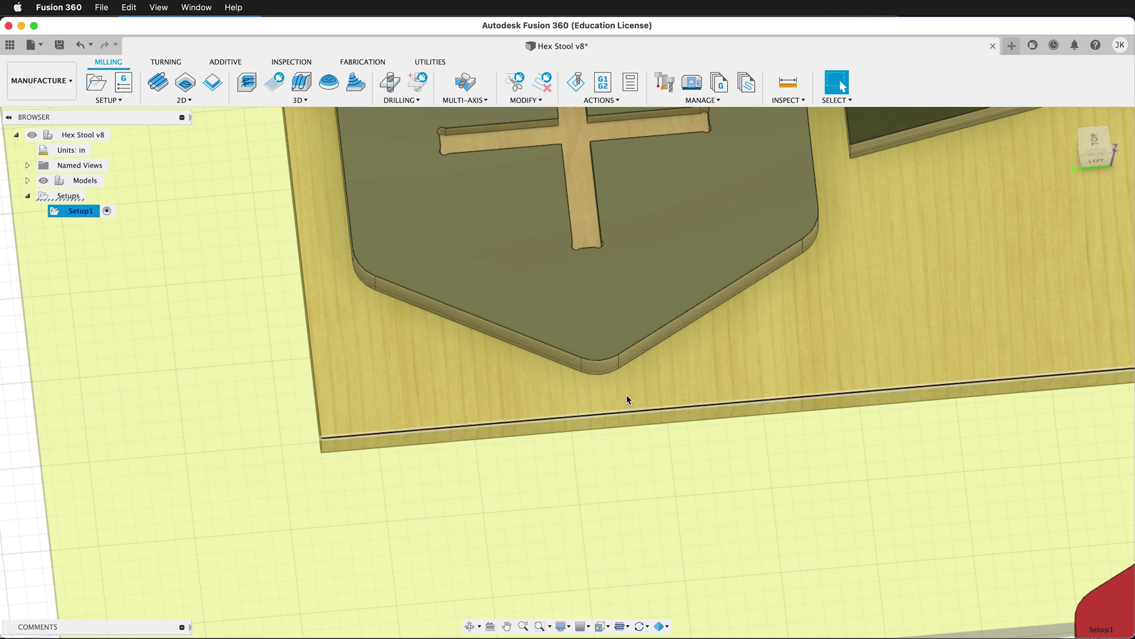
{"action": "left_click", "coordinate": [803, 101]}
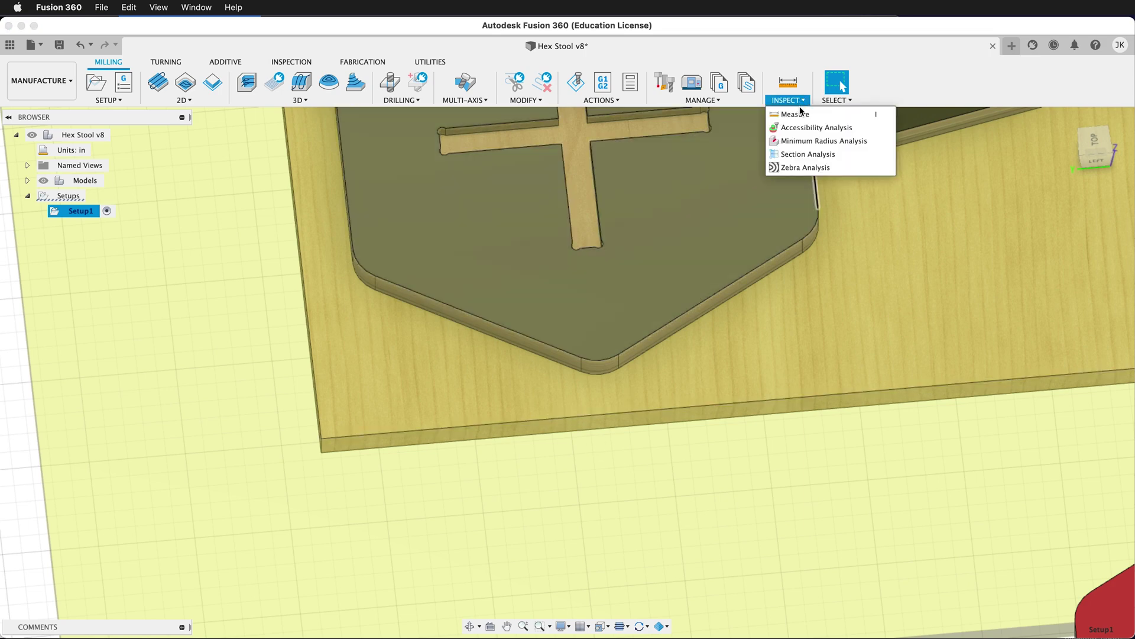
Step: Measure hex fillet edge to stock front edge (1.182 in) and bottom edge to side edge (1.322 in)
{"action": "left_click", "coordinate": [795, 114]}
{"action": "left_click", "coordinate": [593, 376]}
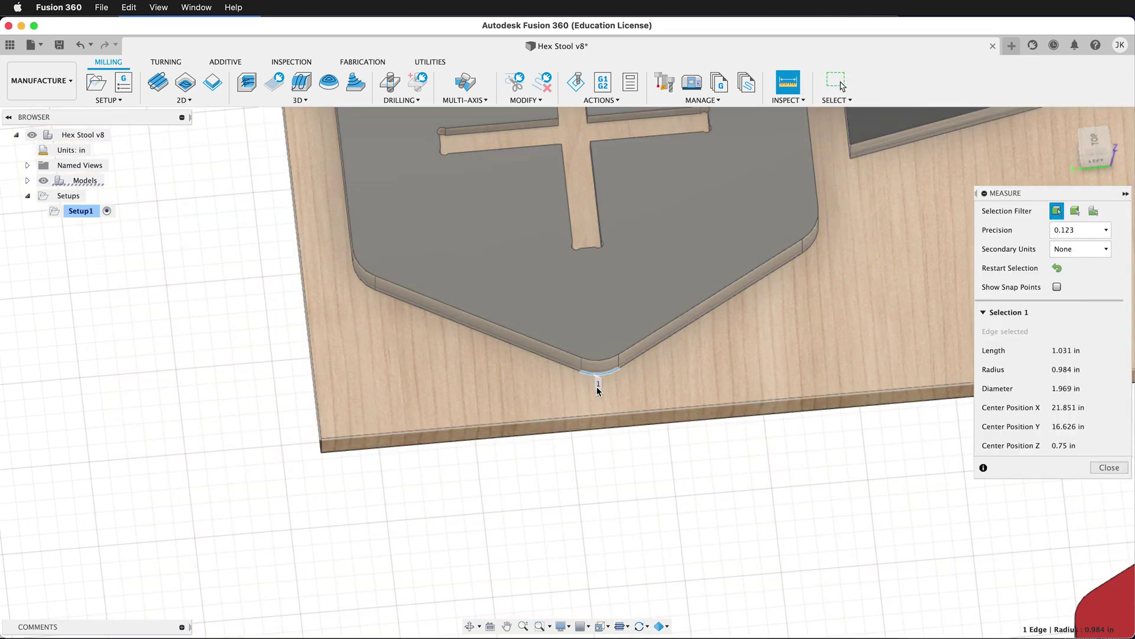
{"action": "left_click", "coordinate": [598, 413]}
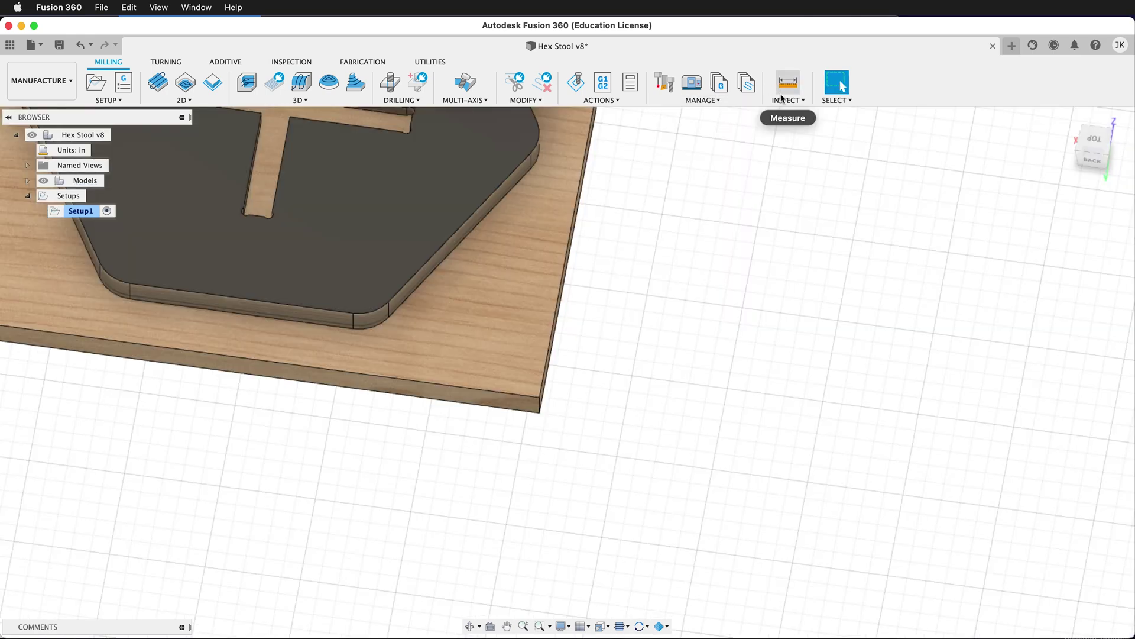
{"action": "left_click", "coordinate": [784, 89]}
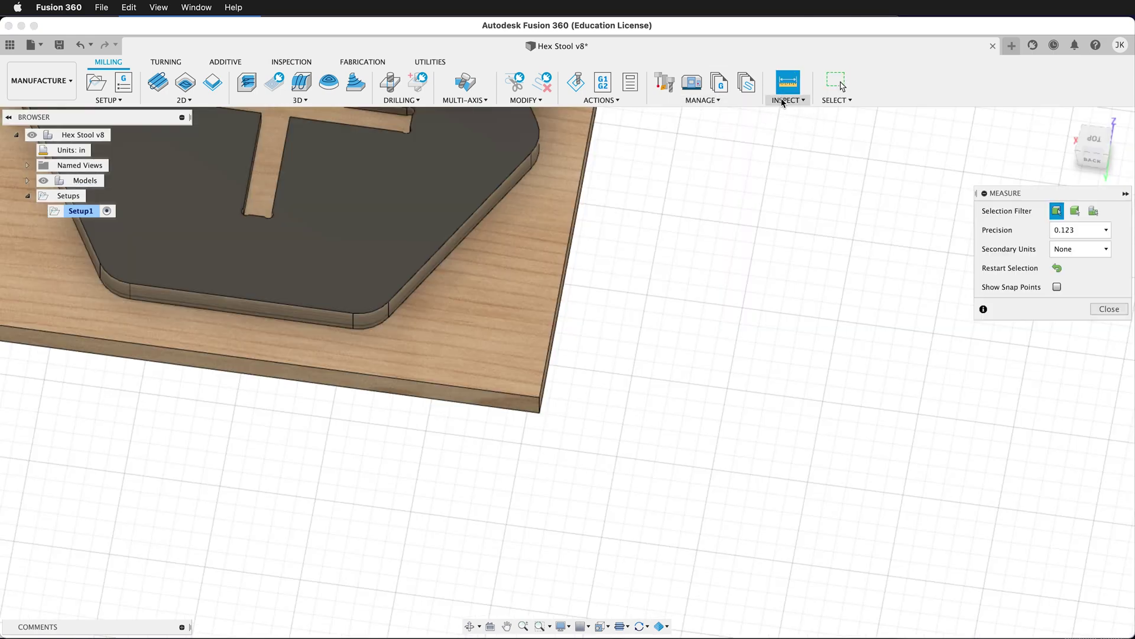
{"action": "left_click", "coordinate": [328, 326]}
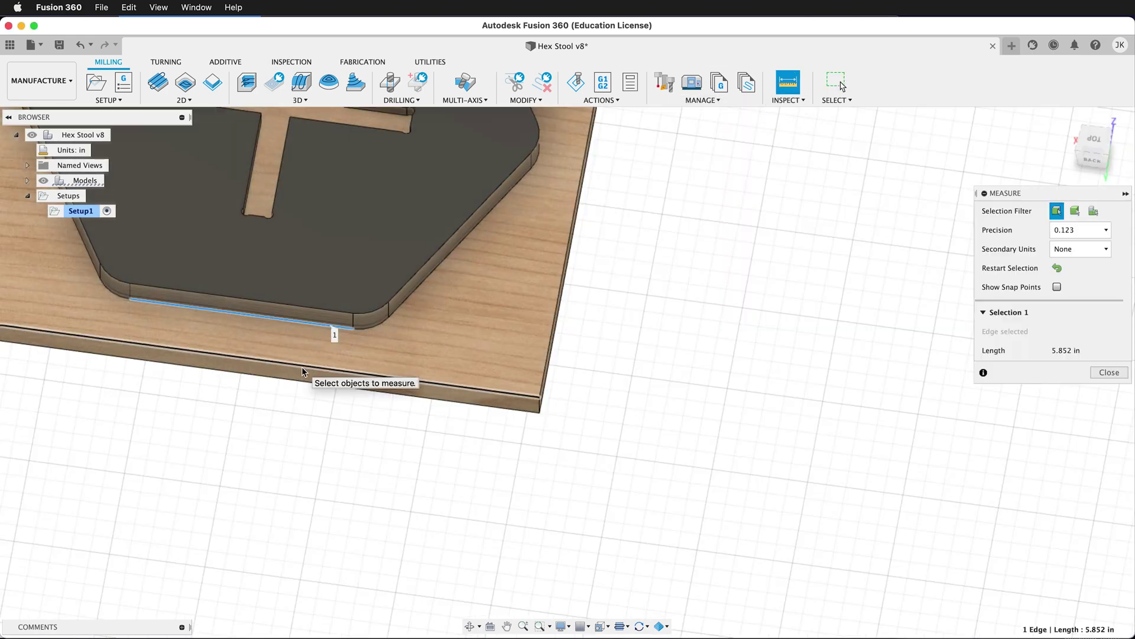
{"action": "left_click", "coordinate": [302, 367]}
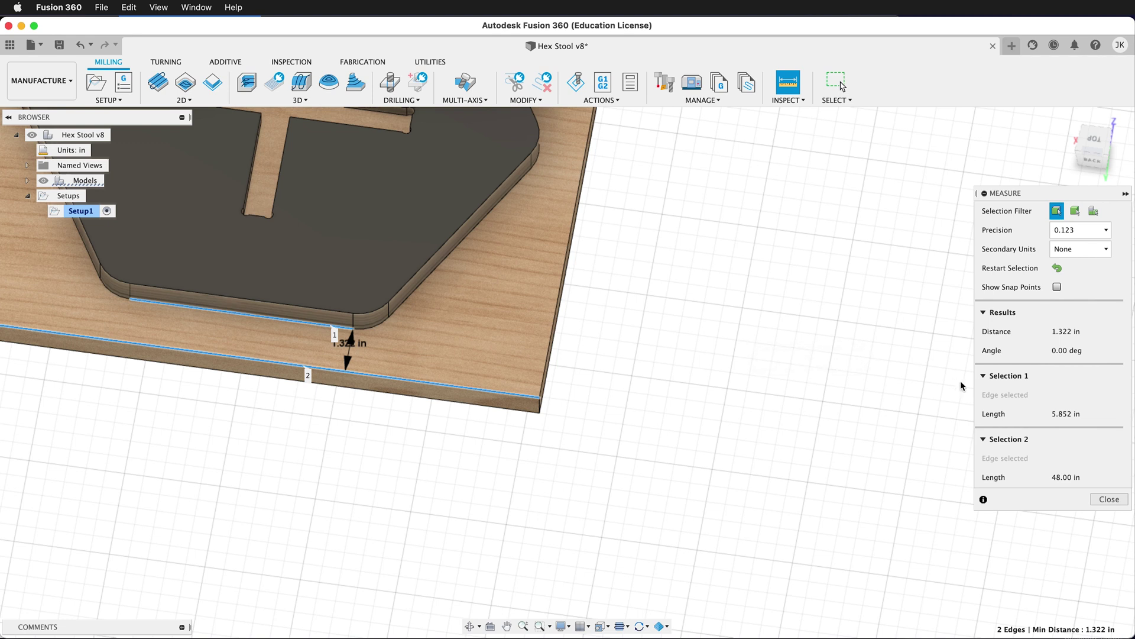
{"action": "left_click", "coordinate": [1102, 500]}
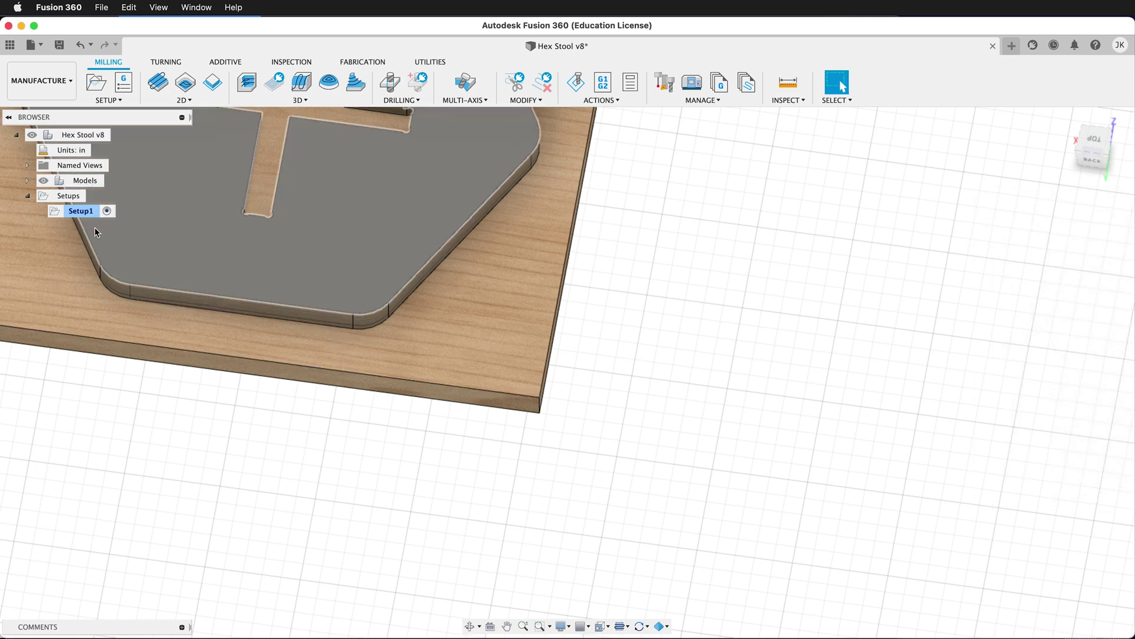
Step: Edit Setup1's stock position to offset 1.322 in from the left side and 1.182 in from the front
{"action": "right_click", "coordinate": [91, 215]}
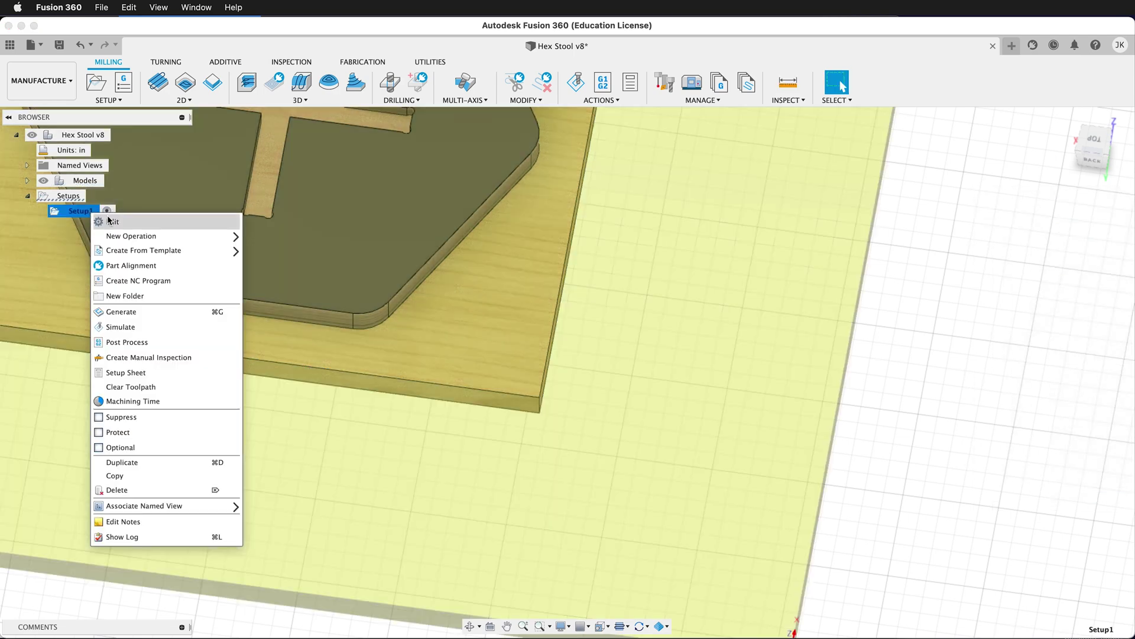
{"action": "left_click", "coordinate": [109, 220]}
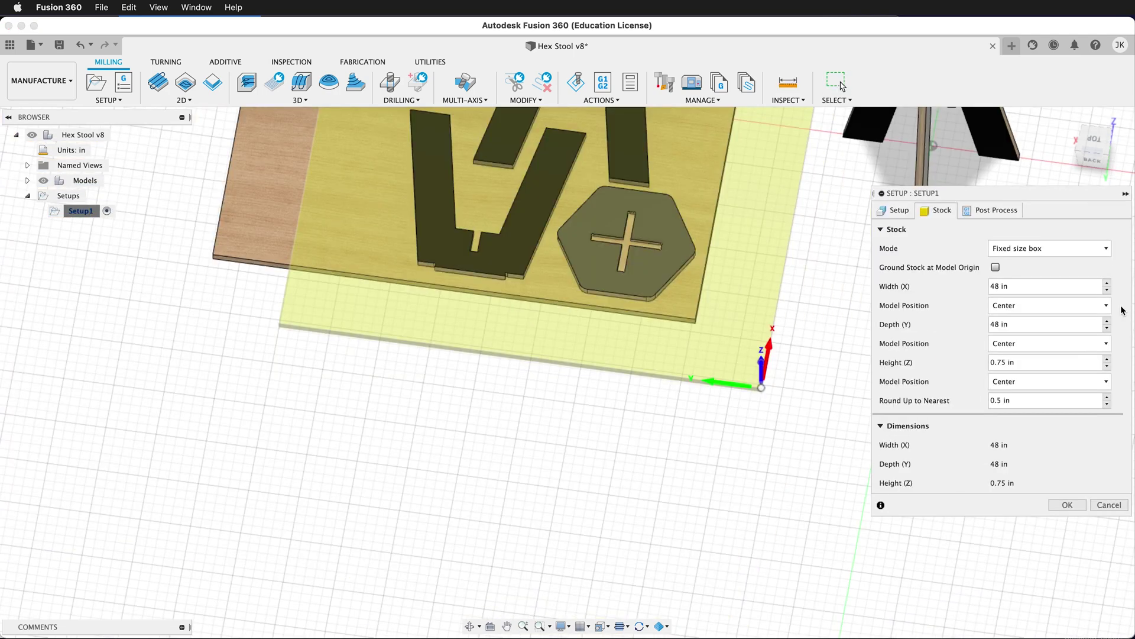
{"action": "left_click", "coordinate": [1088, 308]}
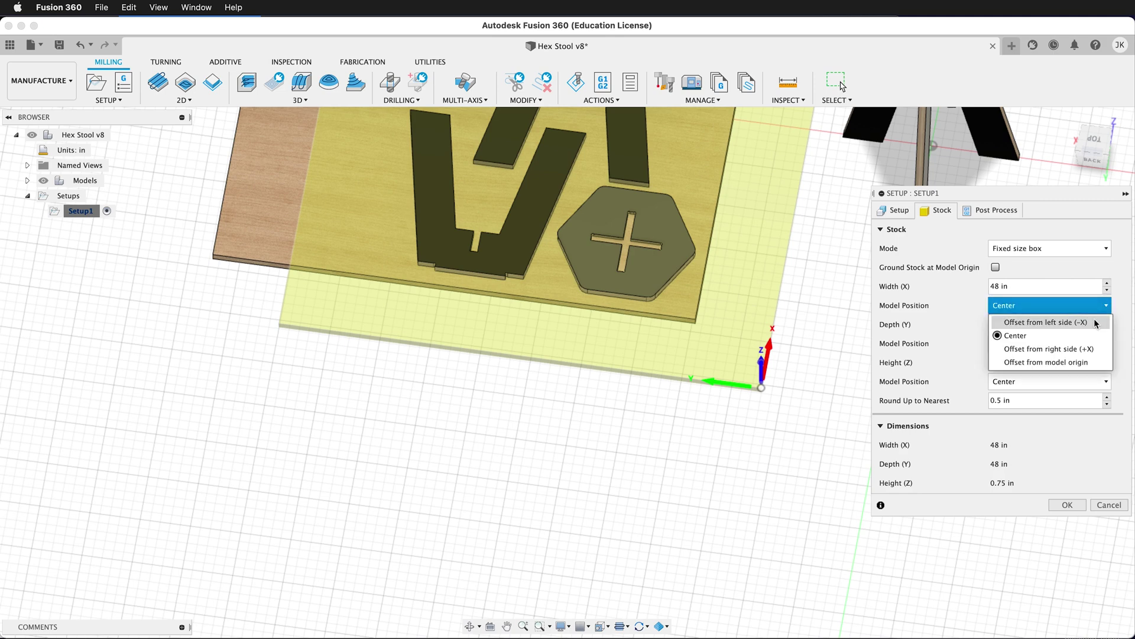
{"action": "left_click", "coordinate": [1093, 322]}
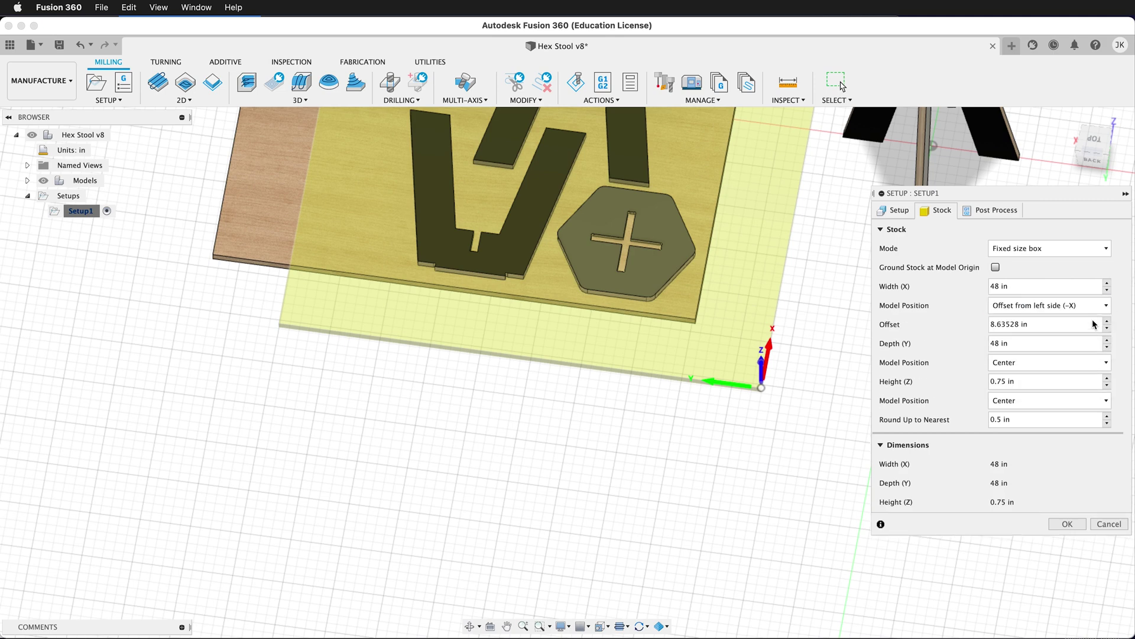
{"action": "left_click", "coordinate": [1050, 326]}
{"action": "triple_click", "coordinate": [1051, 326]}
{"action": "type", "text": "1.322"}
{"action": "left_click", "coordinate": [1047, 361]}
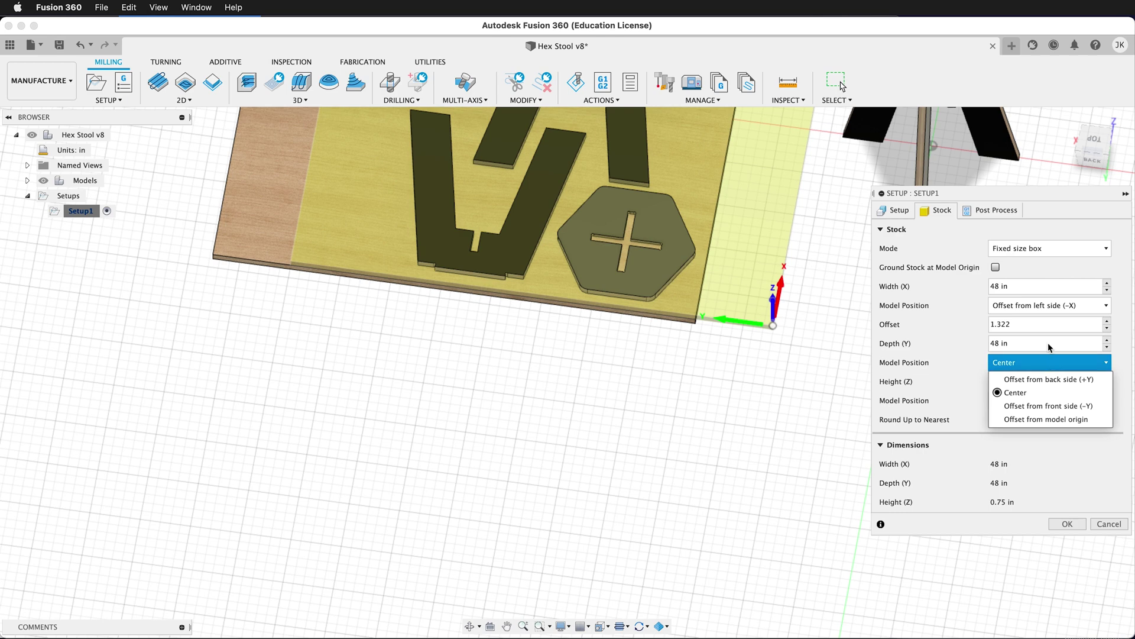
{"action": "left_click", "coordinate": [1067, 407]}
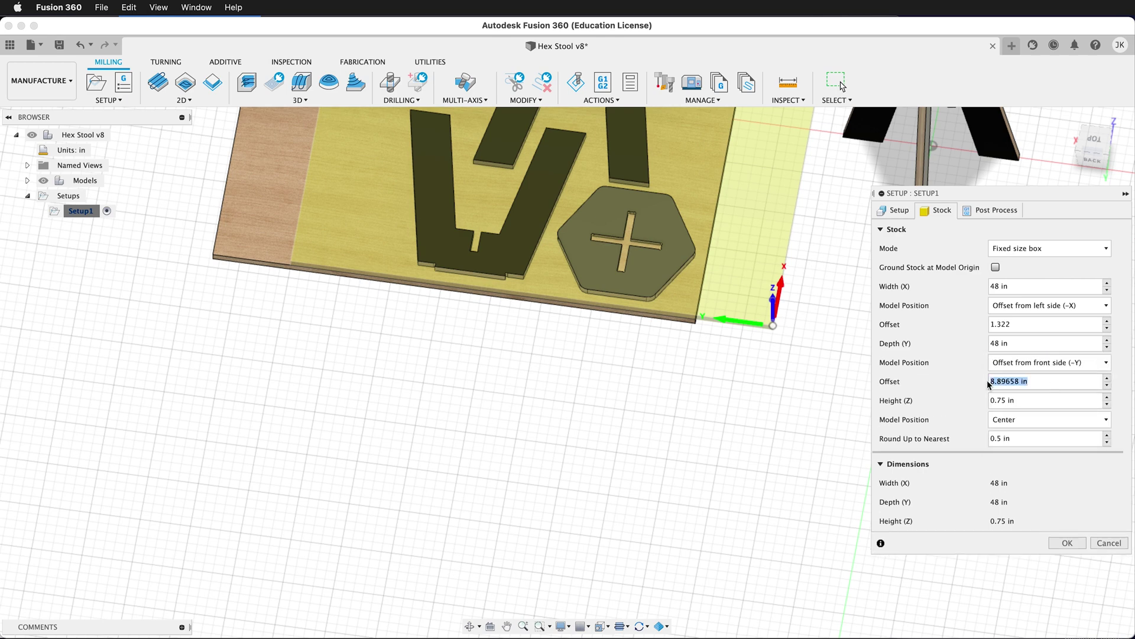
{"action": "type", "text": "1.182"}
Step: Apply the new stock position and orbit around the board corner and hex part
{"action": "left_click", "coordinate": [1078, 535]}
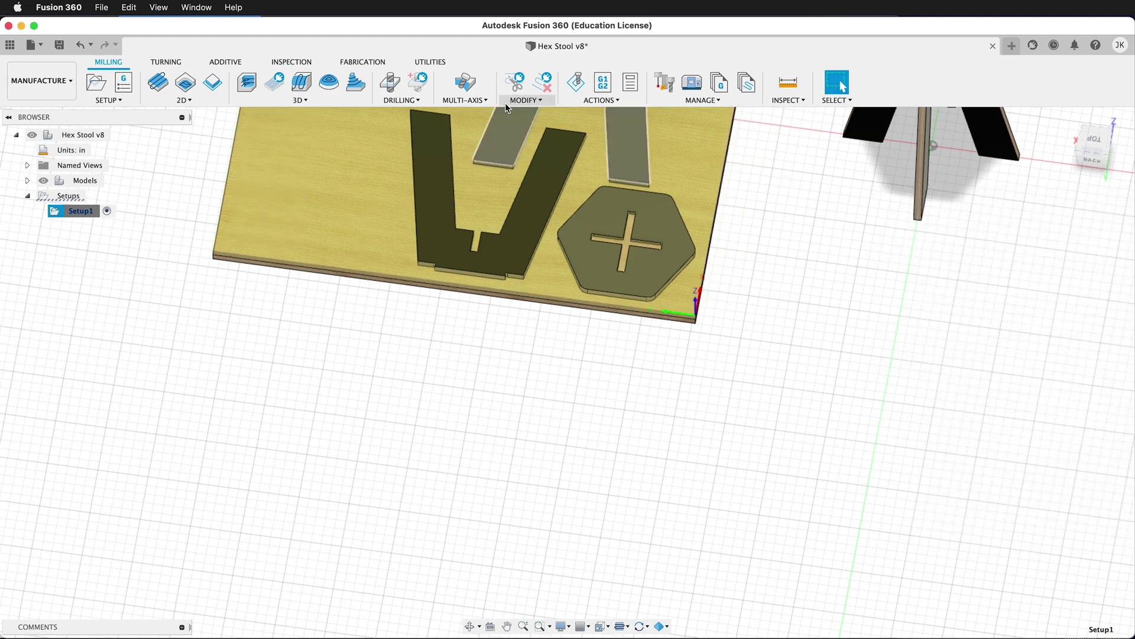
{"action": "scroll", "coordinate": [674, 319], "scroll_direction": "up", "scroll_amount": 5}
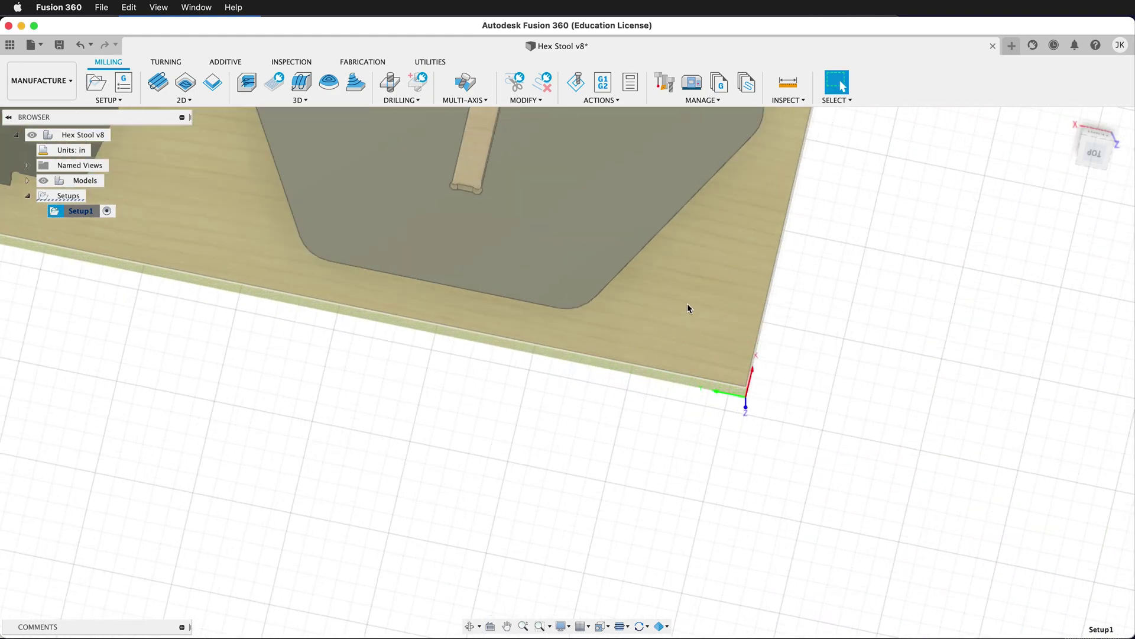
{"action": "middle_click_drag", "start_coordinate": [781, 330], "coordinate": [775, 314], "text": "shift"}
{"action": "key", "text": "Escape"}
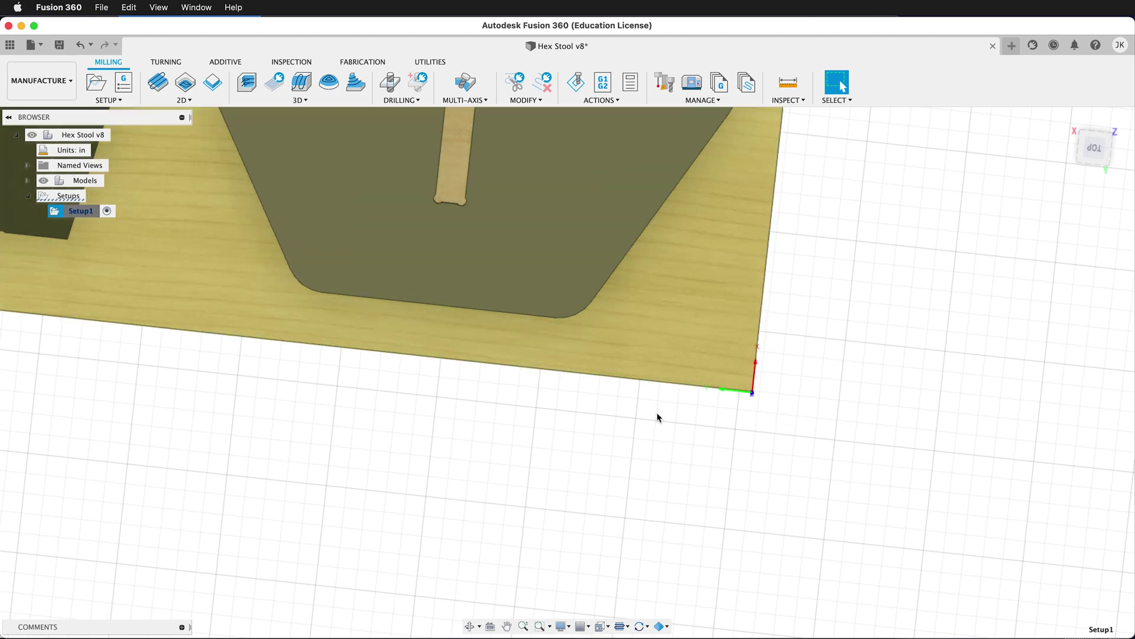
{"action": "scroll", "coordinate": [656, 408], "scroll_direction": "down", "scroll_amount": 5}
{"action": "middle_click_drag", "start_coordinate": [650, 401], "coordinate": [611, 431], "text": "shift"}
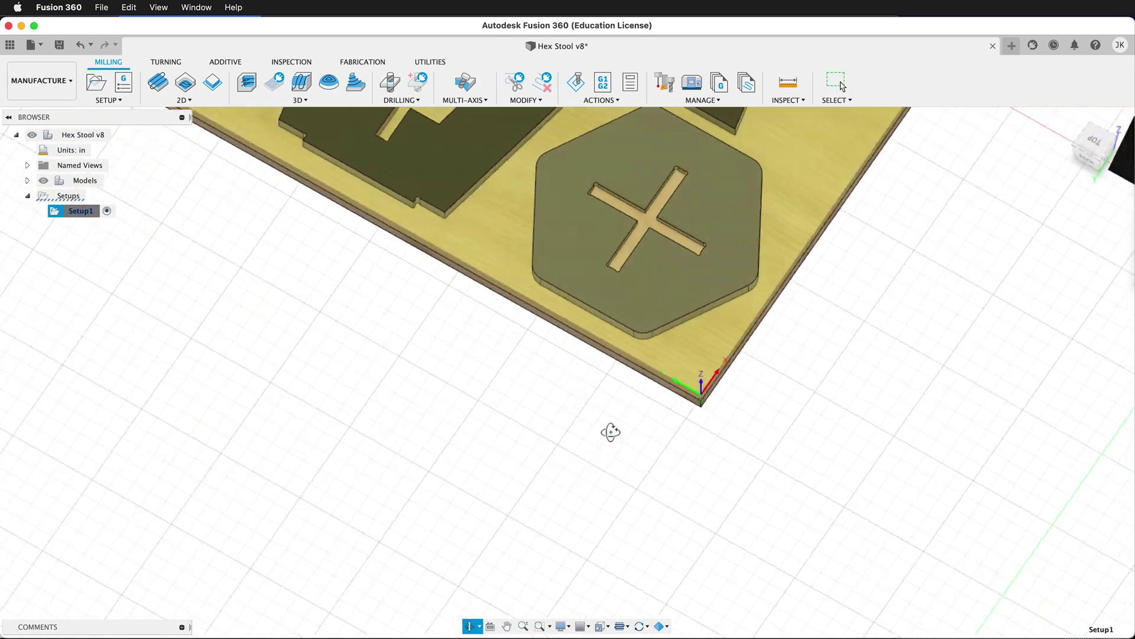
{"action": "scroll", "coordinate": [591, 407], "scroll_direction": "down", "scroll_amount": 8}
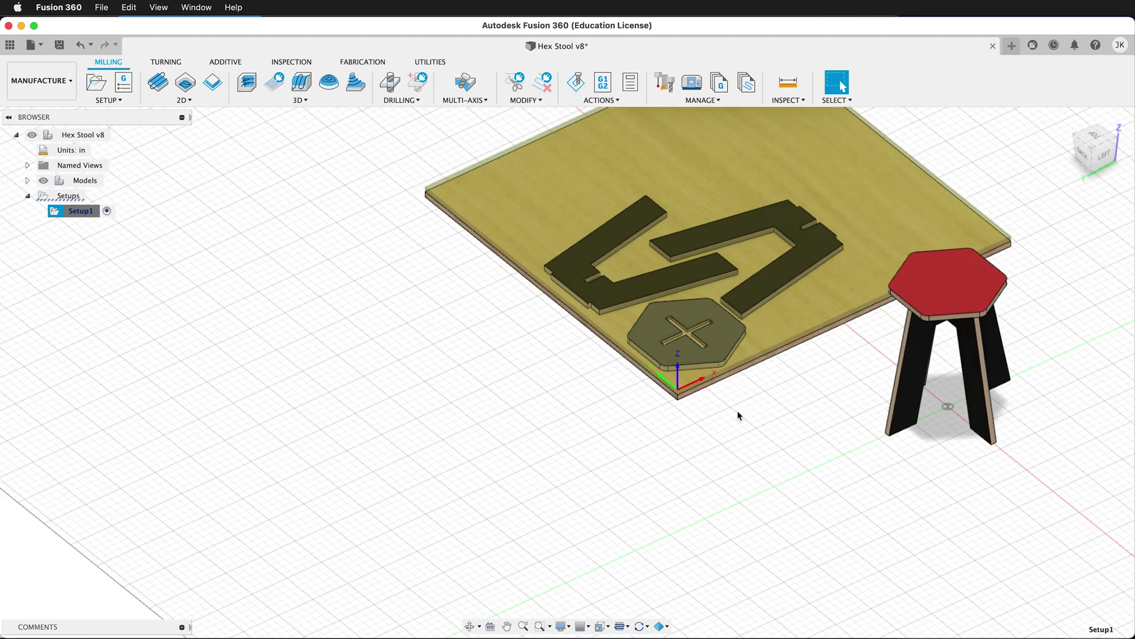
Step: Zoom in and out to check the stock fits around all three parts
{"action": "scroll", "coordinate": [680, 402], "scroll_direction": "up", "scroll_amount": 2}
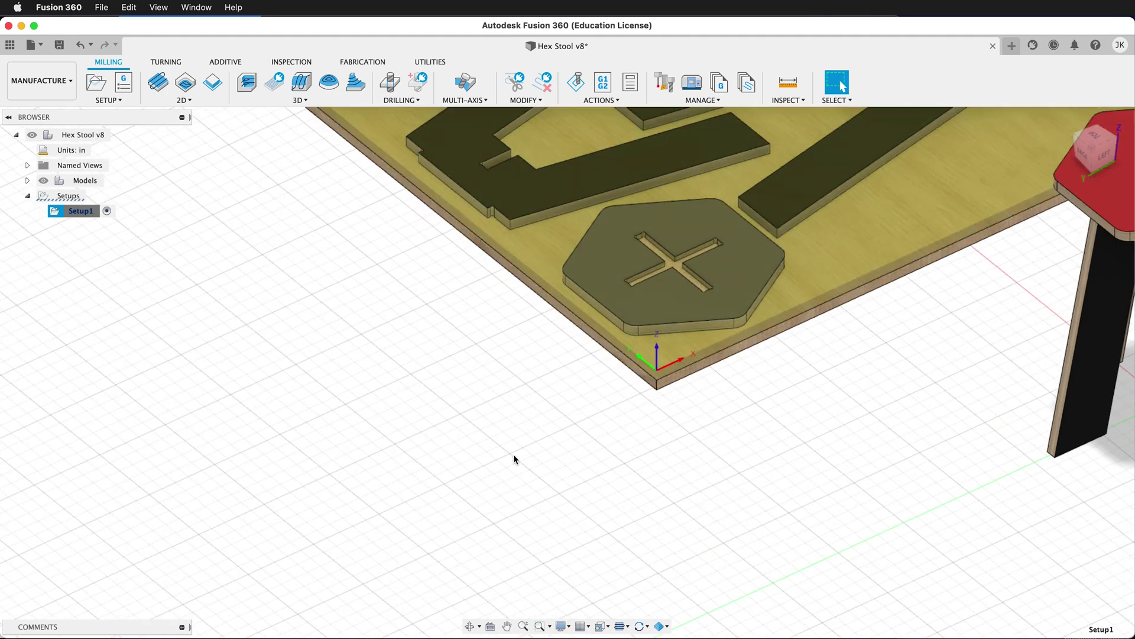
{"action": "scroll", "coordinate": [494, 457], "scroll_direction": "down", "scroll_amount": 2}
{"action": "scroll", "coordinate": [495, 458], "scroll_direction": "down", "scroll_amount": 2}
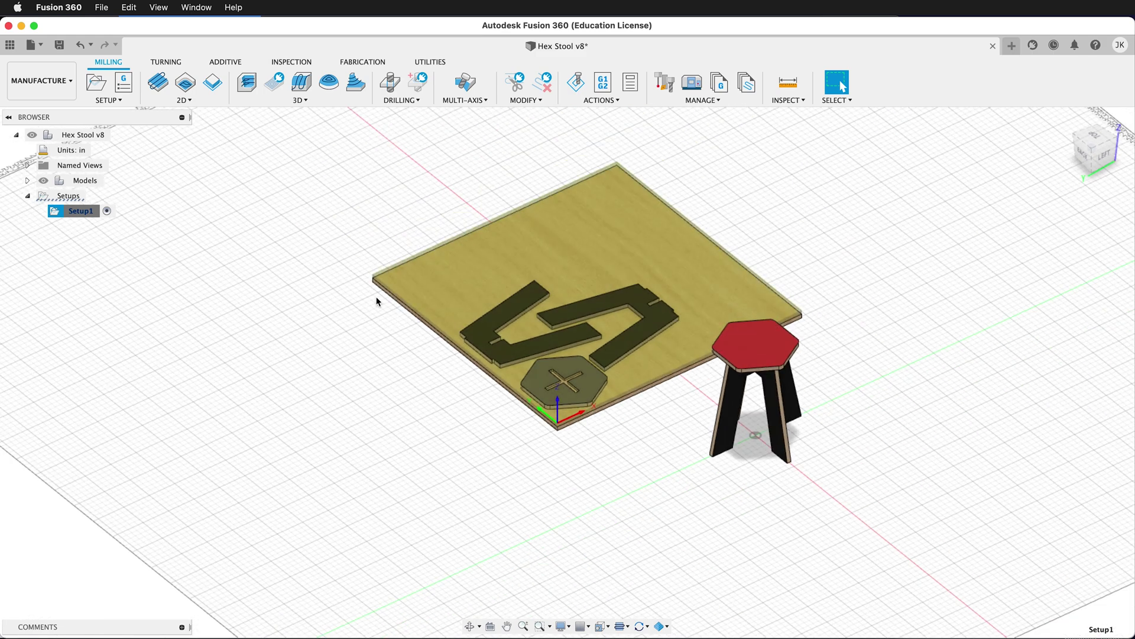
{"action": "scroll", "coordinate": [628, 329], "scroll_direction": "up", "scroll_amount": 5}
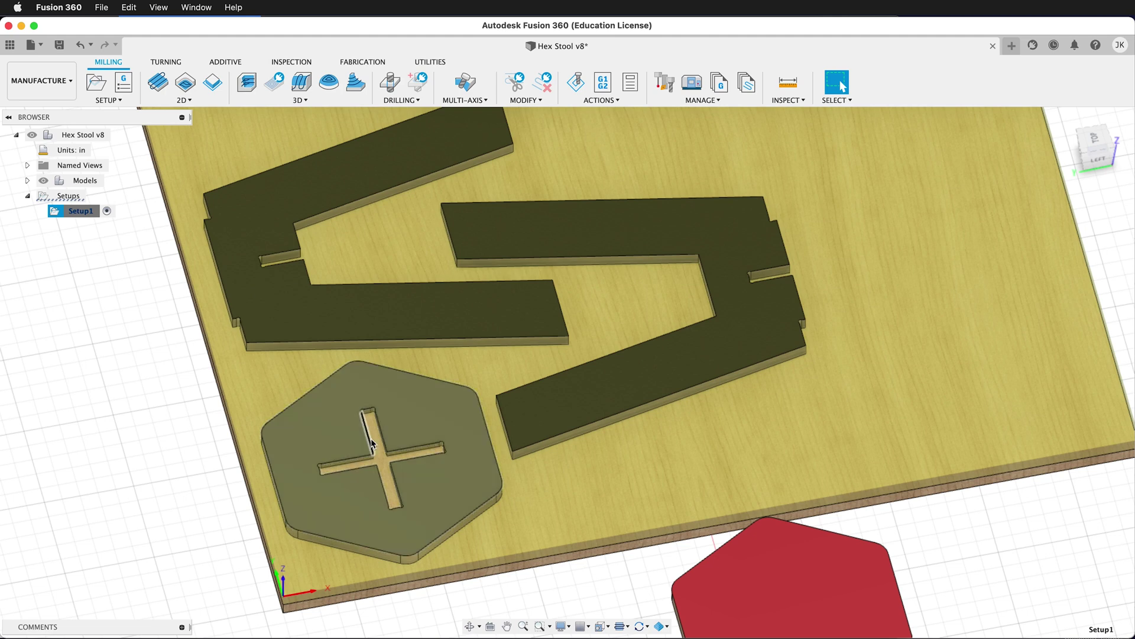
{"action": "scroll", "coordinate": [371, 443], "scroll_direction": "up", "scroll_amount": 6}
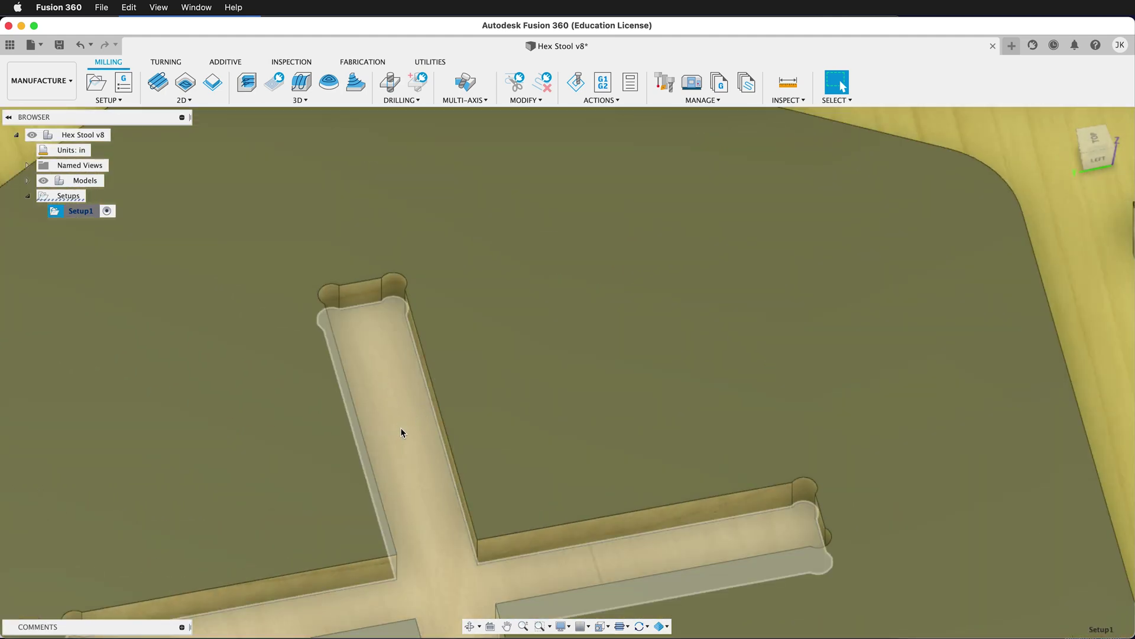
{"action": "scroll", "coordinate": [401, 433], "scroll_direction": "down", "scroll_amount": 8}
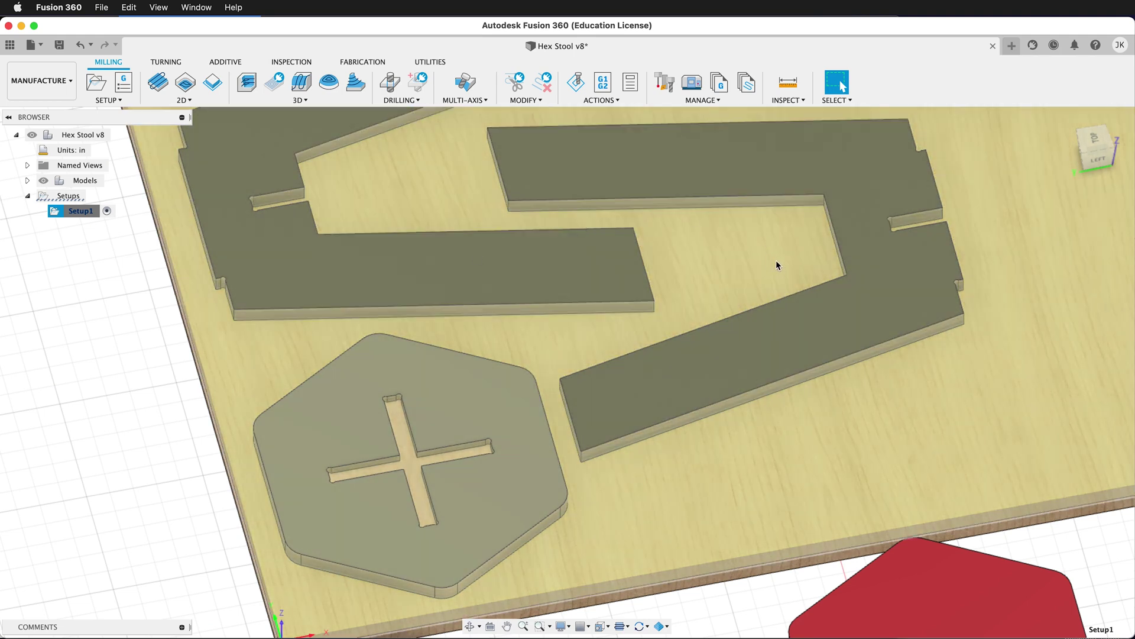
{"action": "scroll", "coordinate": [775, 265], "scroll_direction": "down", "scroll_amount": 5}
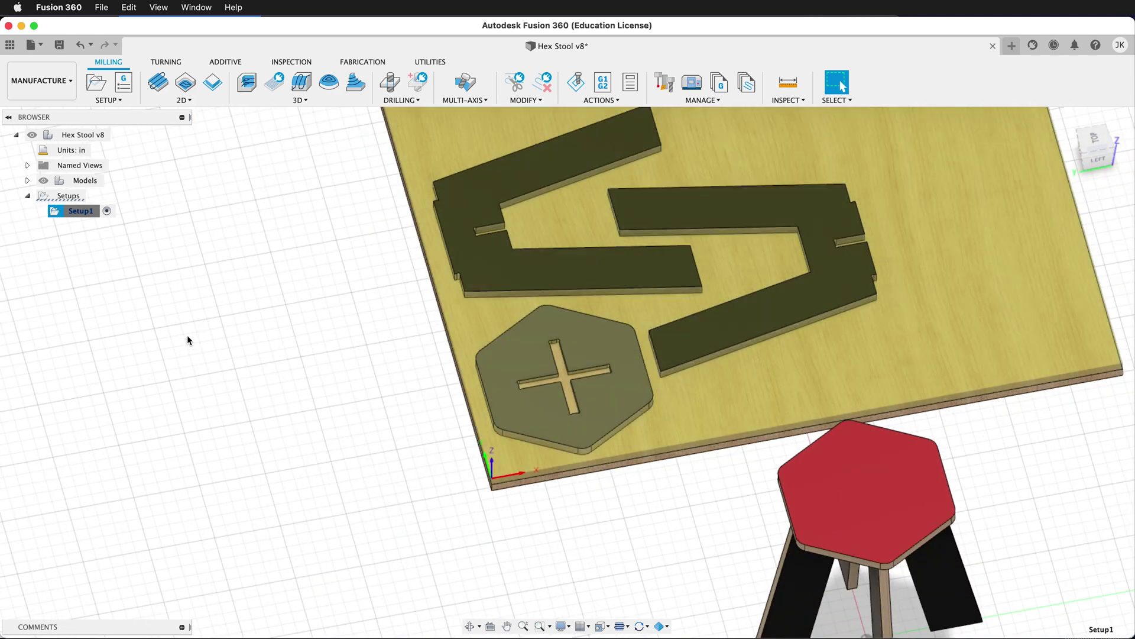
{"action": "left_click", "coordinate": [184, 100]}
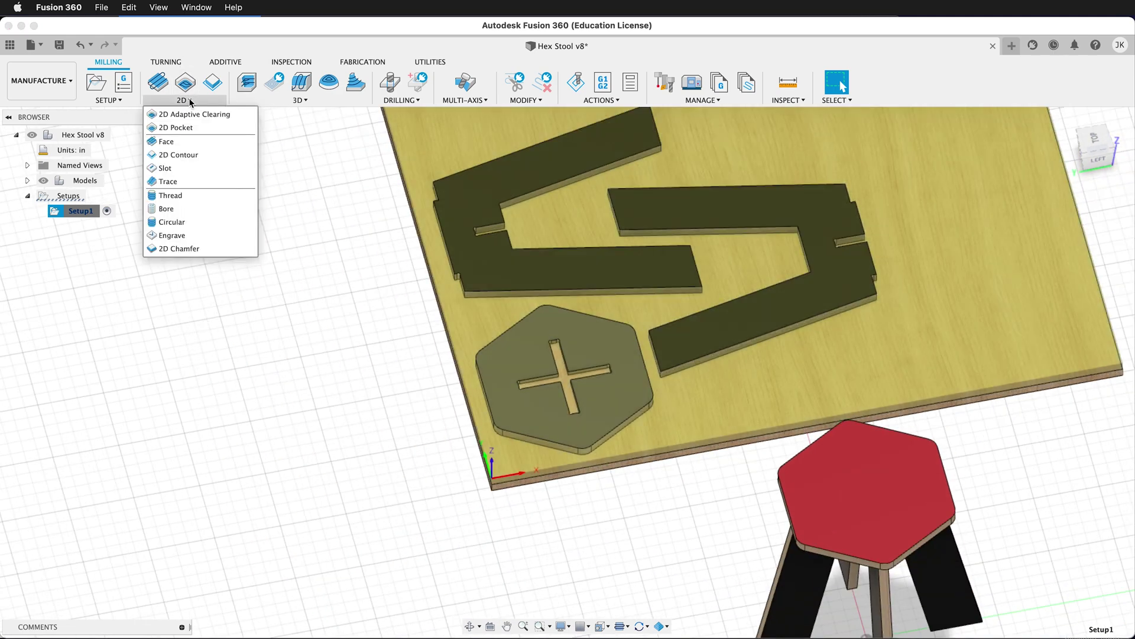
Step: Create a 2D Pocket using the Ø1/4" flat end mill from the Hex Stool v8 library
{"action": "left_click", "coordinate": [195, 128]}
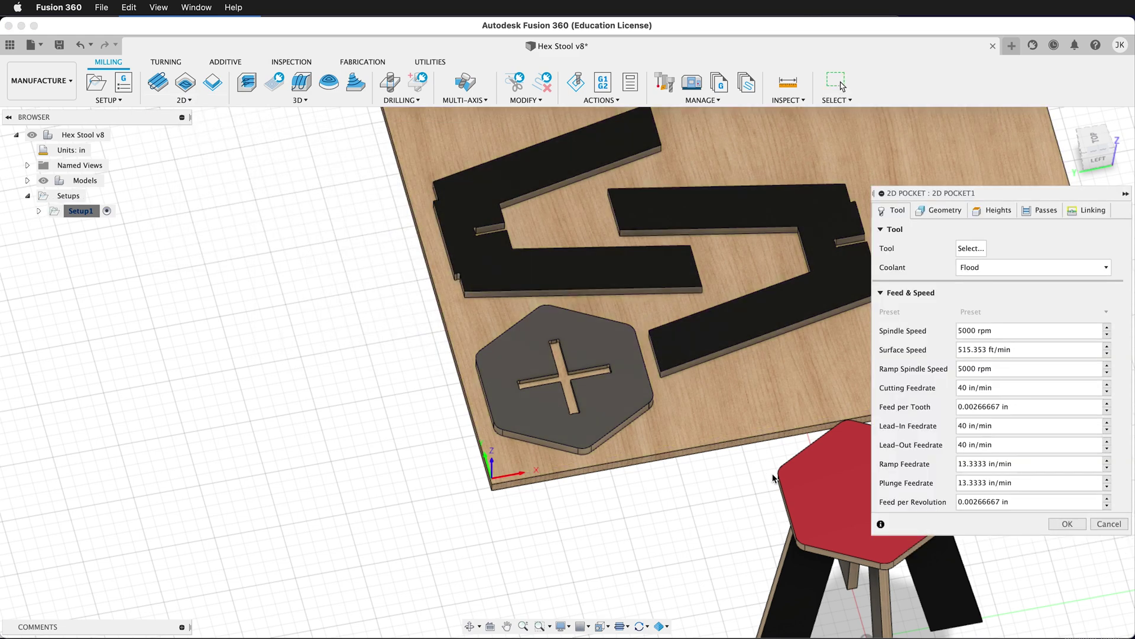
{"action": "left_click", "coordinate": [964, 247]}
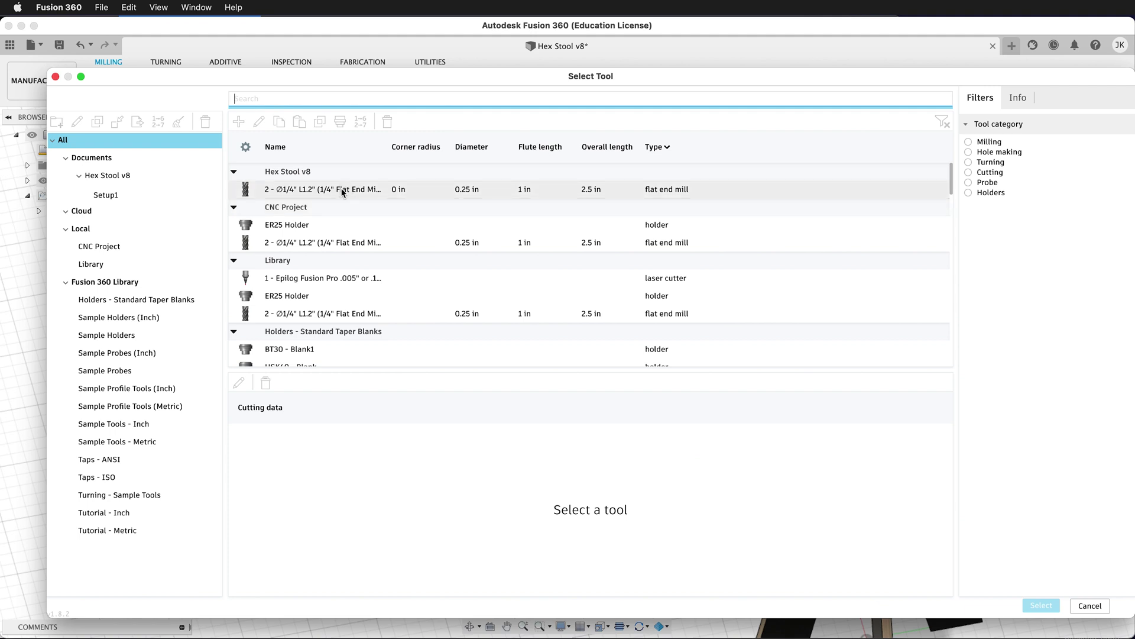
{"action": "left_click", "coordinate": [342, 188]}
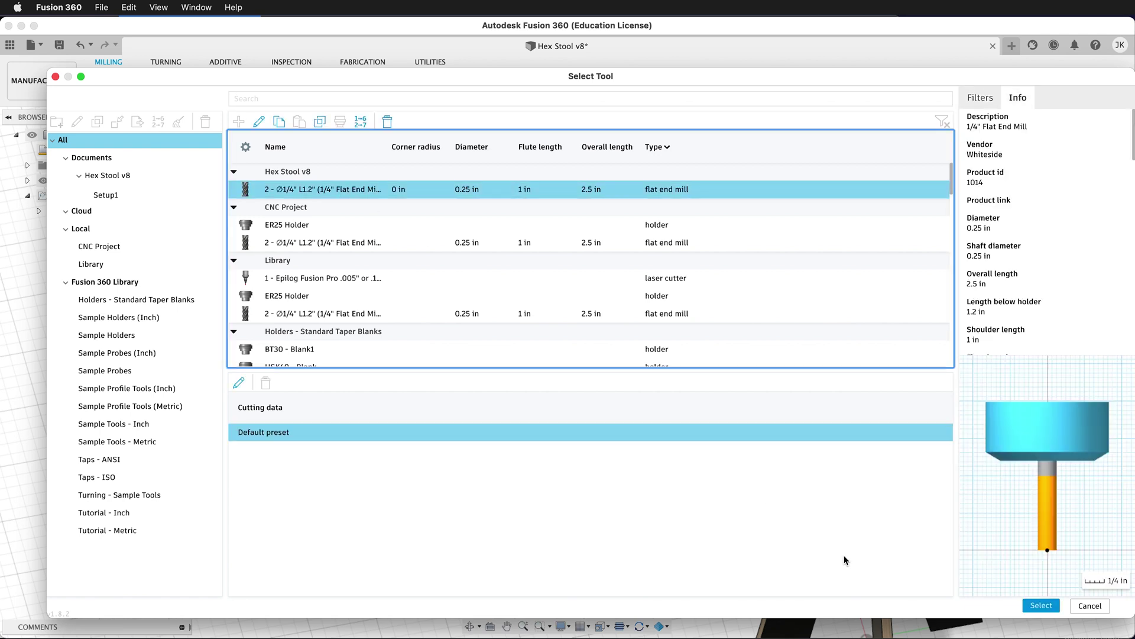
{"action": "left_click", "coordinate": [1041, 606]}
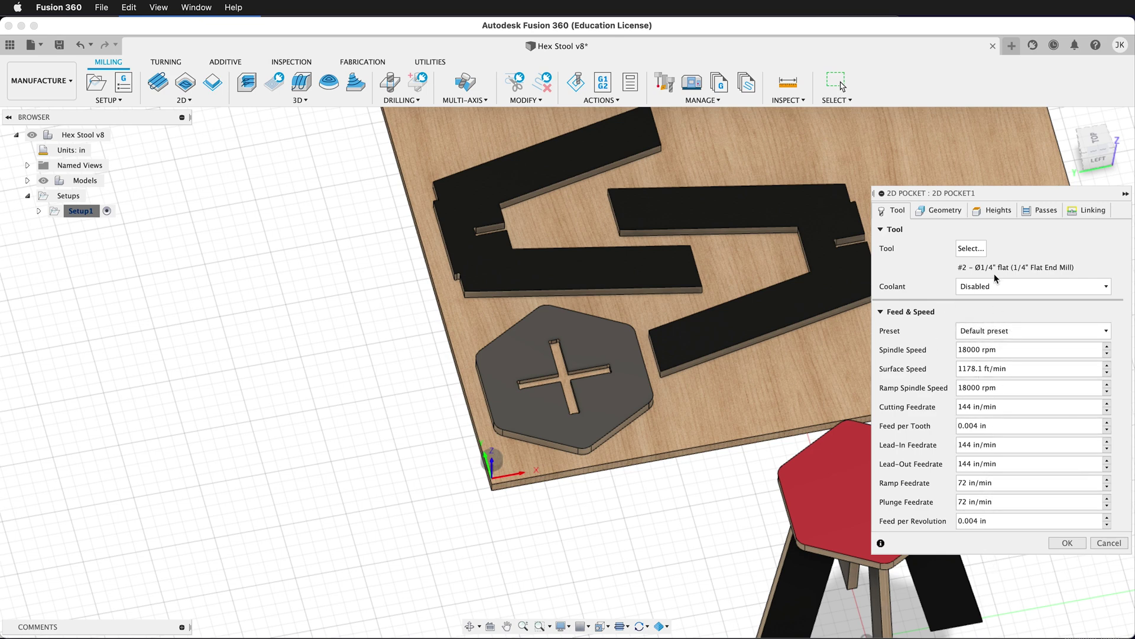
{"action": "left_click", "coordinate": [946, 217]}
Step: Select the cross-shaped recess floor as the pocket's chained selection
{"action": "scroll", "coordinate": [561, 374], "scroll_direction": "up", "scroll_amount": 5}
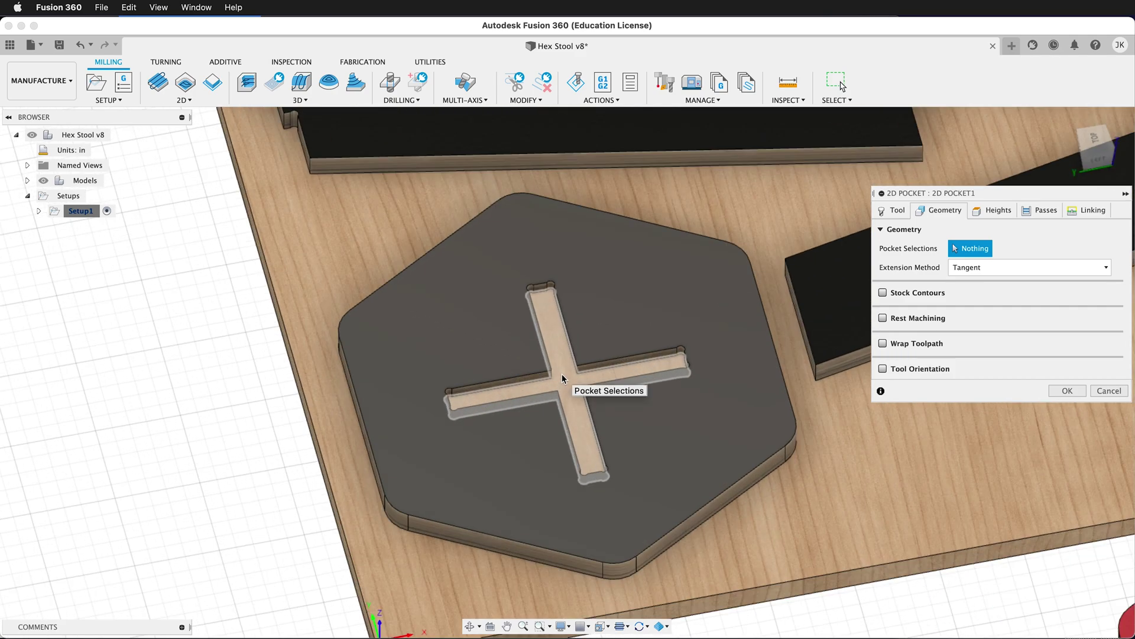
{"action": "scroll", "coordinate": [562, 375], "scroll_direction": "up", "scroll_amount": 5}
{"action": "middle_click_drag", "start_coordinate": [581, 400], "coordinate": [587, 370], "text": "shift"}
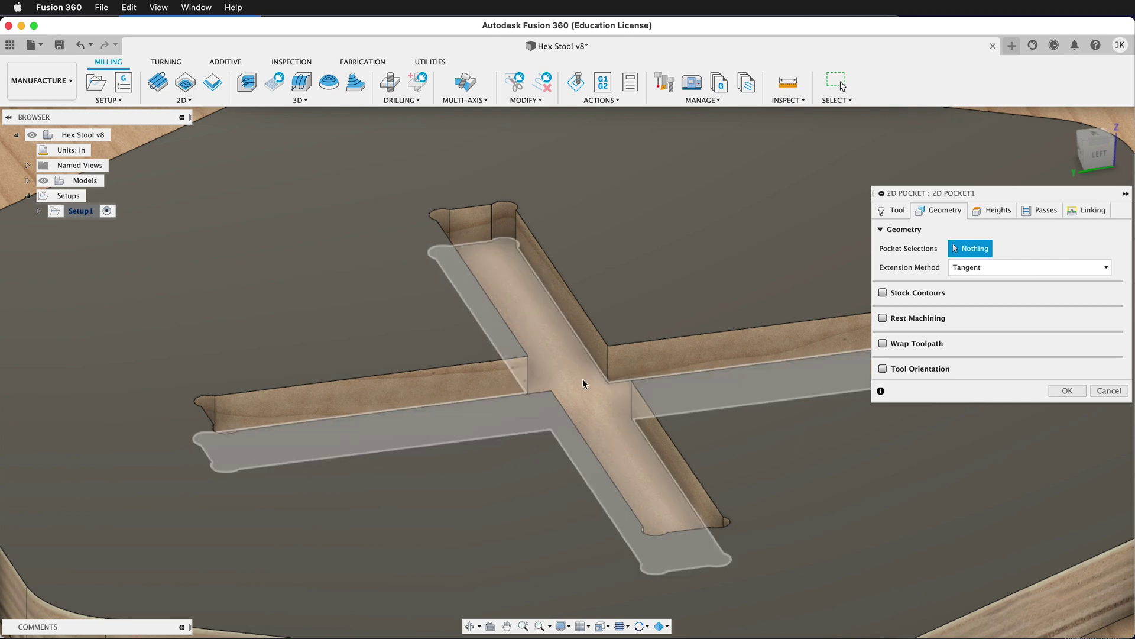
{"action": "left_click", "coordinate": [581, 383]}
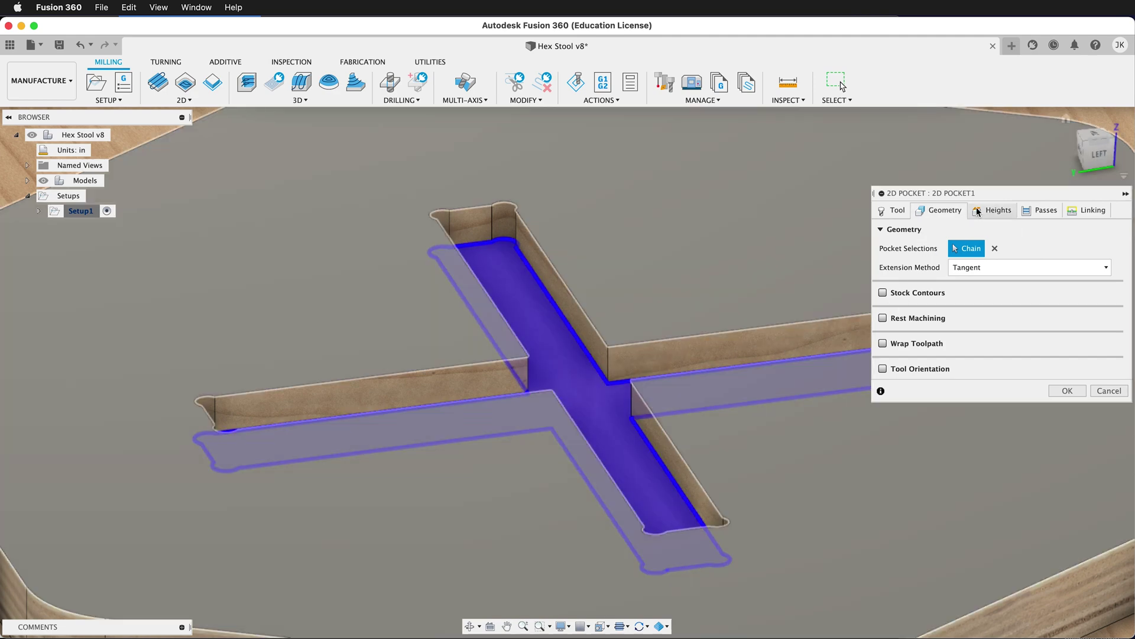
{"action": "left_click", "coordinate": [978, 212]}
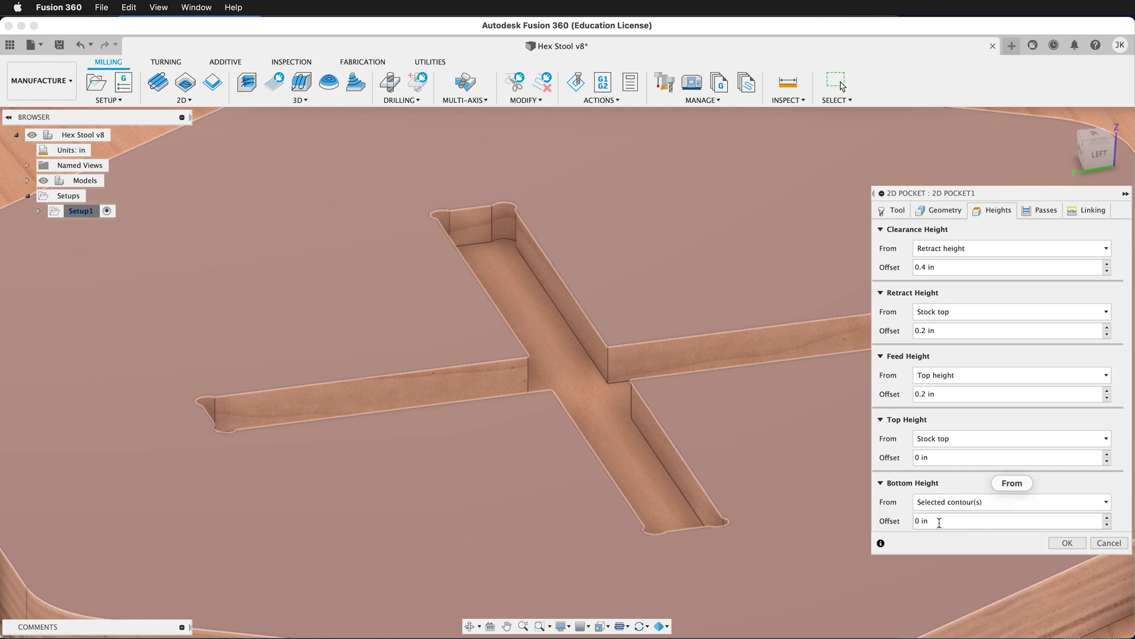
{"action": "left_click", "coordinate": [1041, 214]}
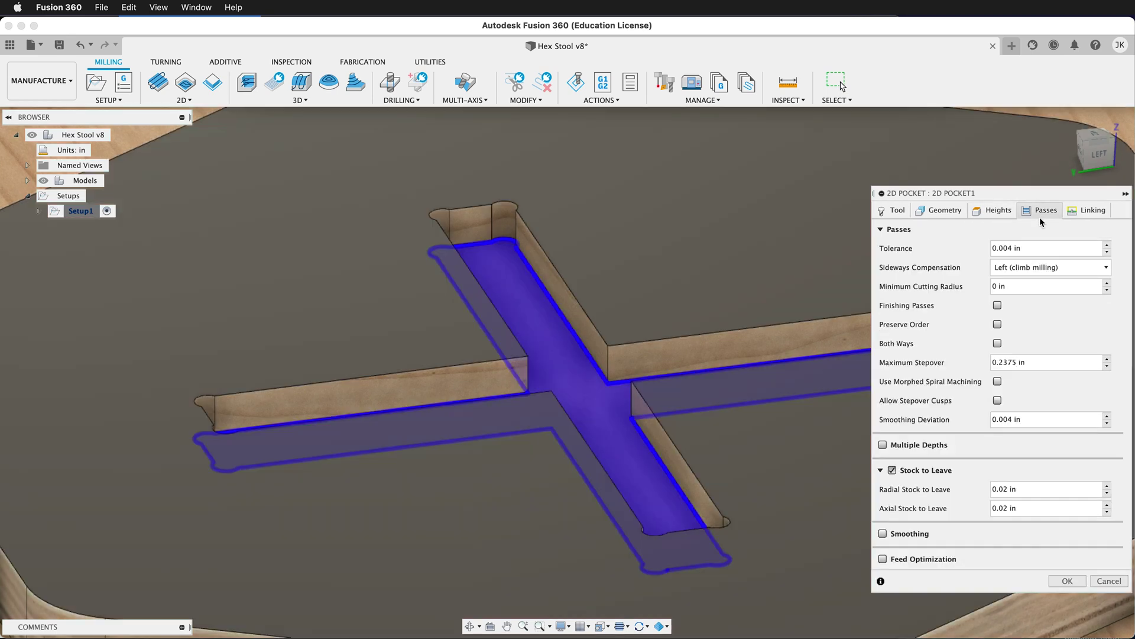
Step: Set the pocket tolerance to 0.001 in and turn off Stock to Leave
{"action": "left_click", "coordinate": [1011, 249]}
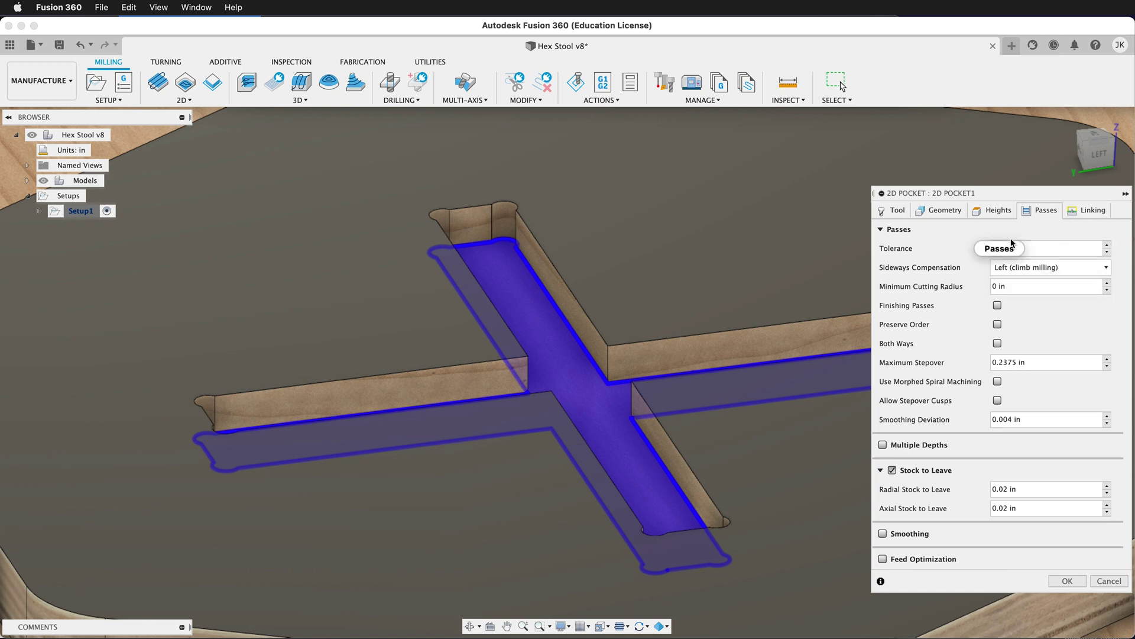
{"action": "key", "text": "BackSpace"}
{"action": "type", "text": "1"}
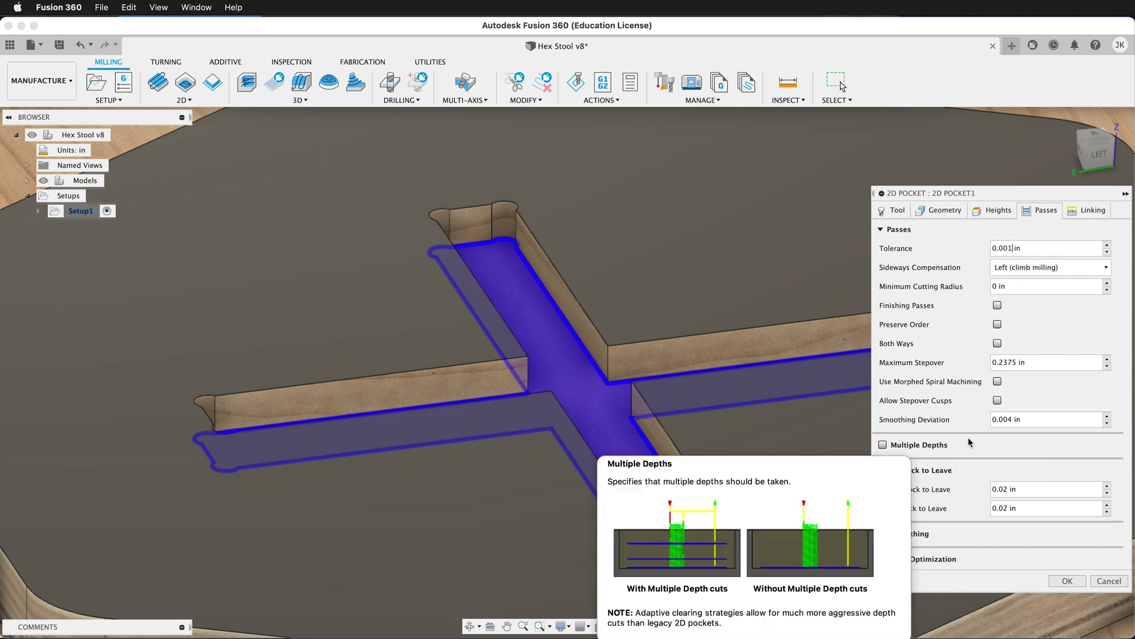
{"action": "mouse_move", "coordinate": [926, 470]}
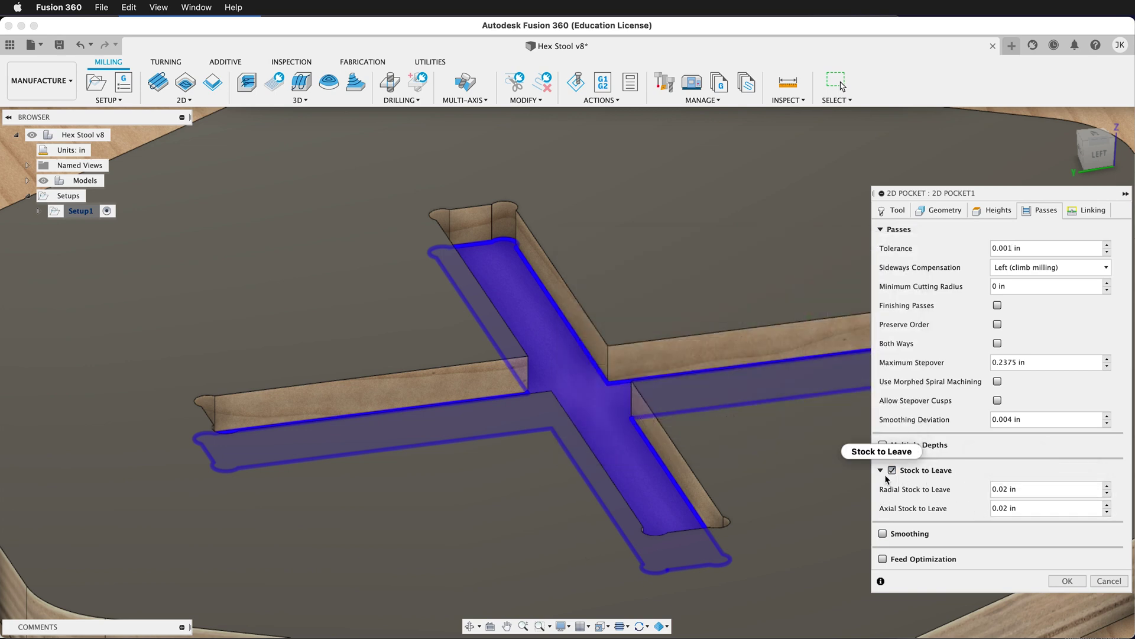
{"action": "left_click", "coordinate": [892, 470]}
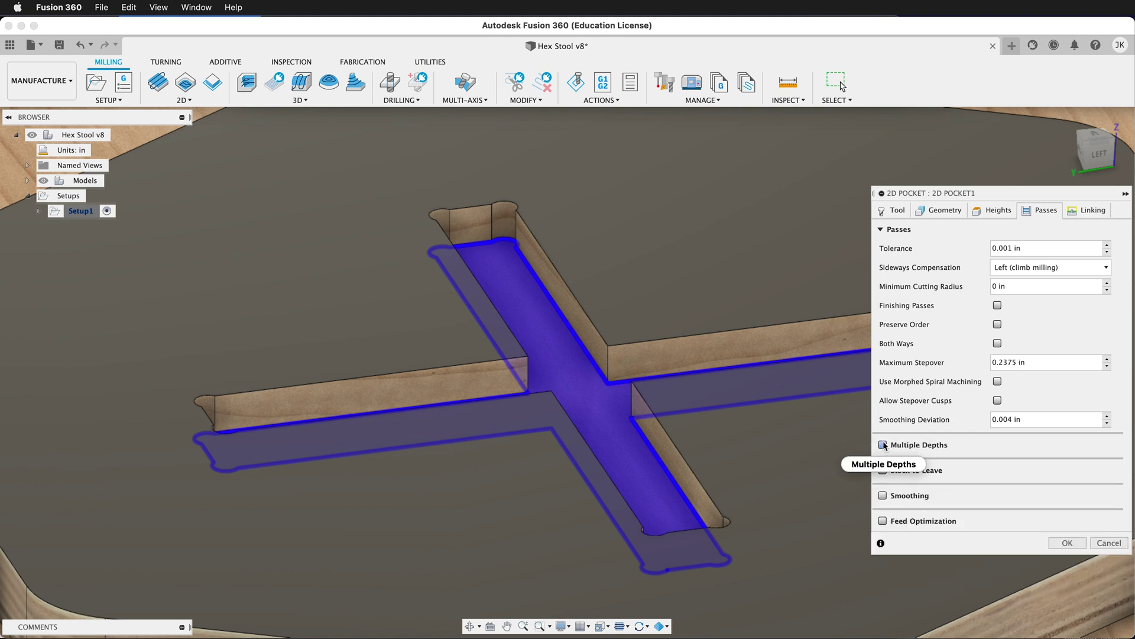
Step: Cut the pocket in multiple depths using even stepdowns
{"action": "left_click", "coordinate": [883, 445]}
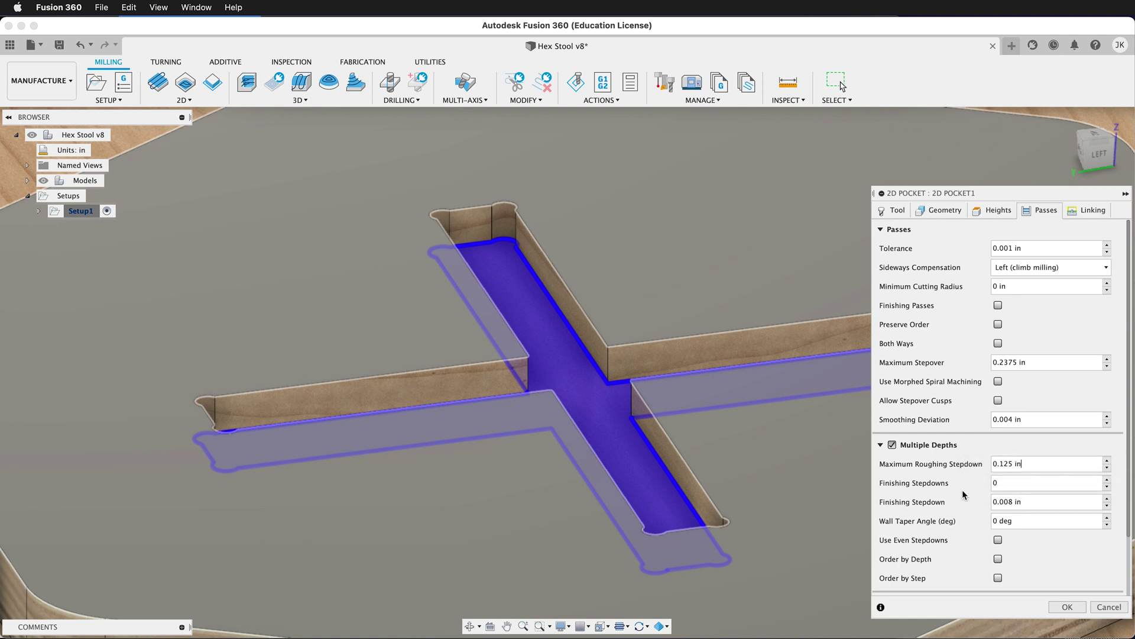
{"action": "left_click", "coordinate": [1031, 499]}
{"action": "scroll", "coordinate": [1031, 440], "scroll_direction": "down", "scroll_amount": 2}
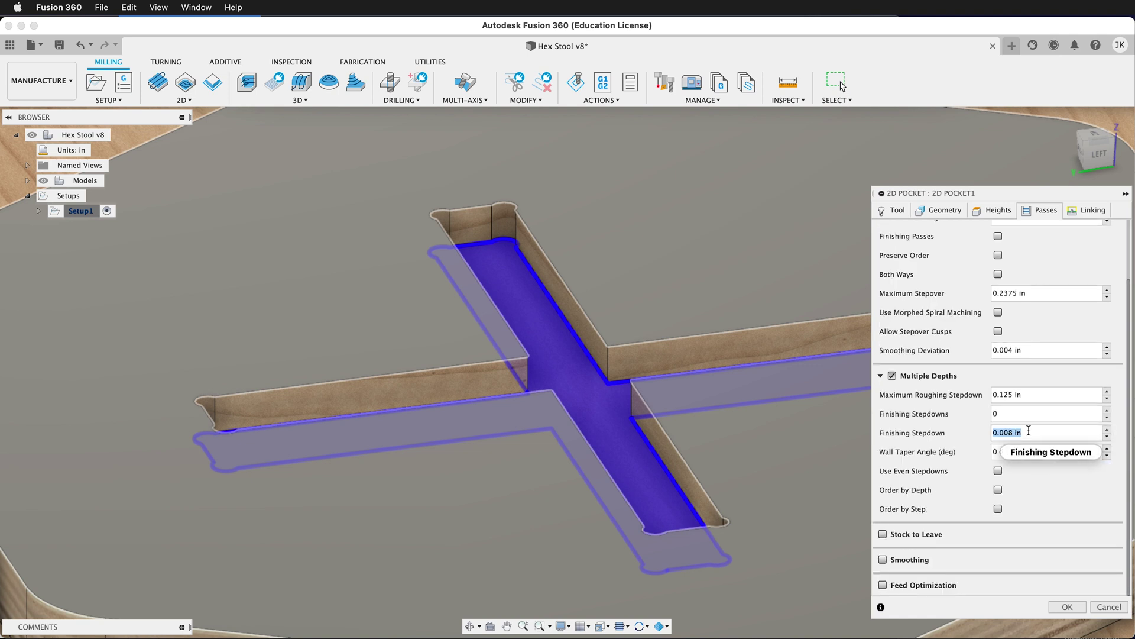
{"action": "type", "text": "0"}
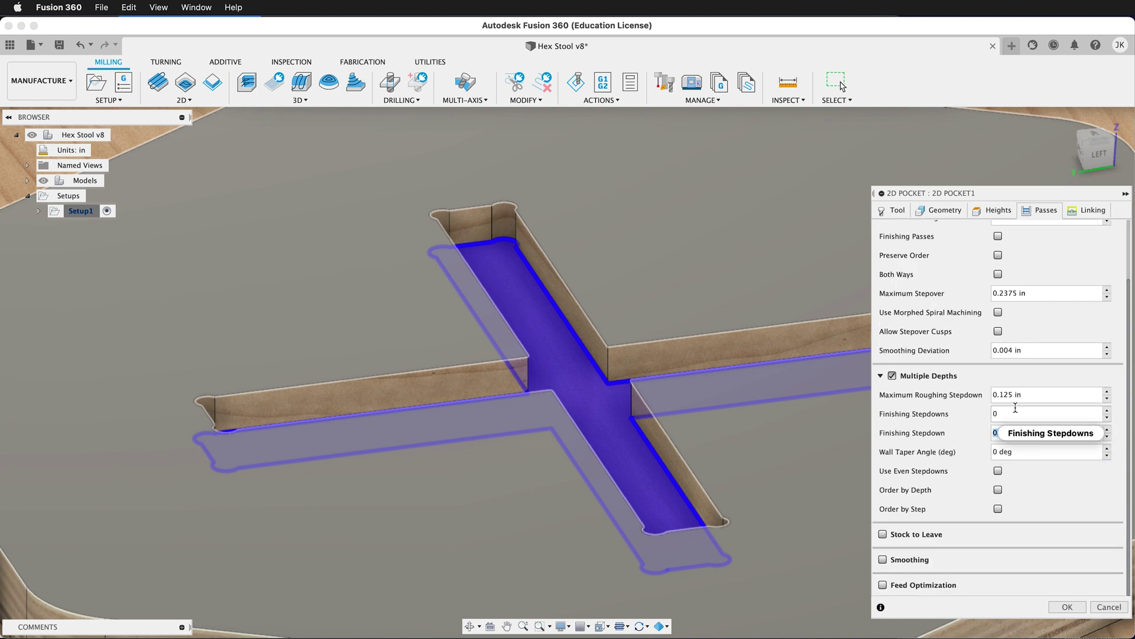
{"action": "key", "text": "super+z"}
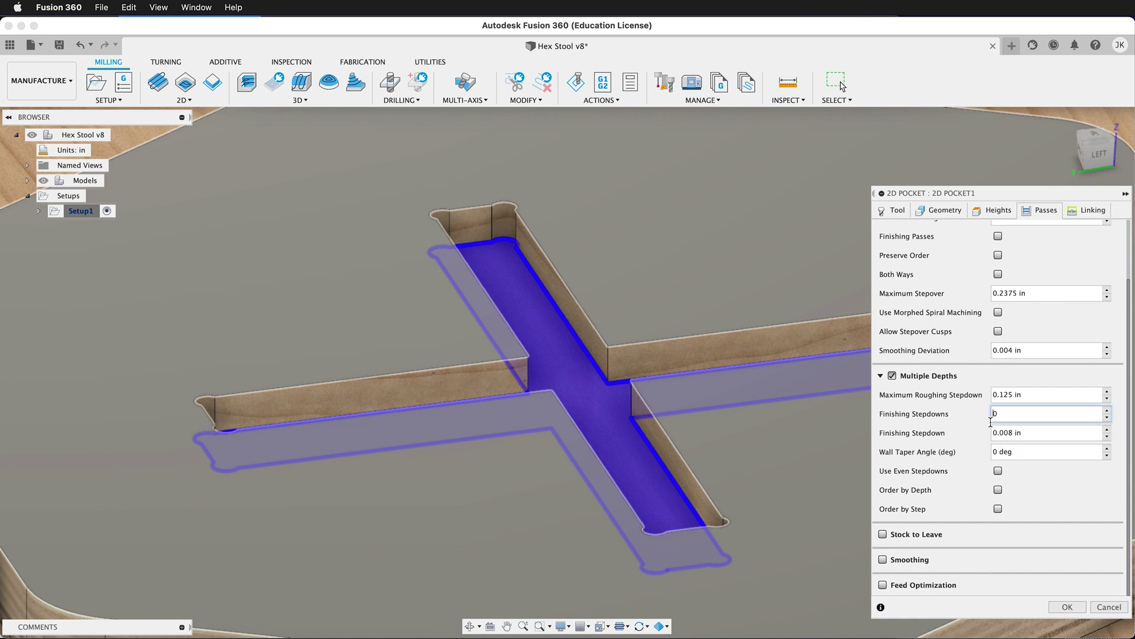
{"action": "left_click", "coordinate": [998, 471]}
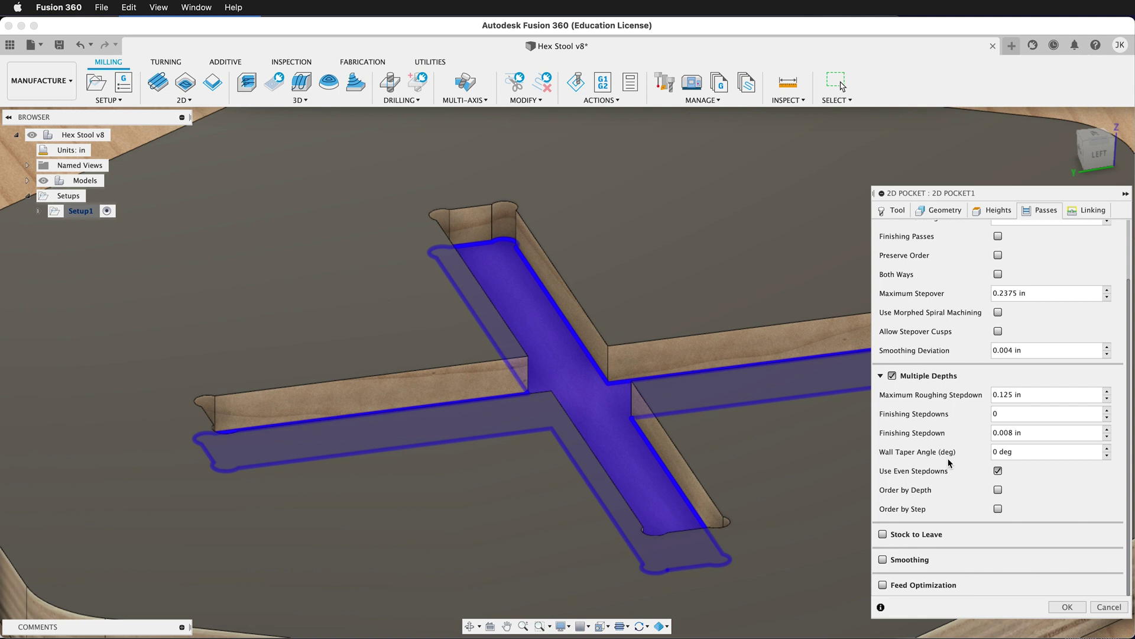
Step: Enable toolpath smoothing with a 0.001 in tolerance
{"action": "left_click", "coordinate": [882, 559]}
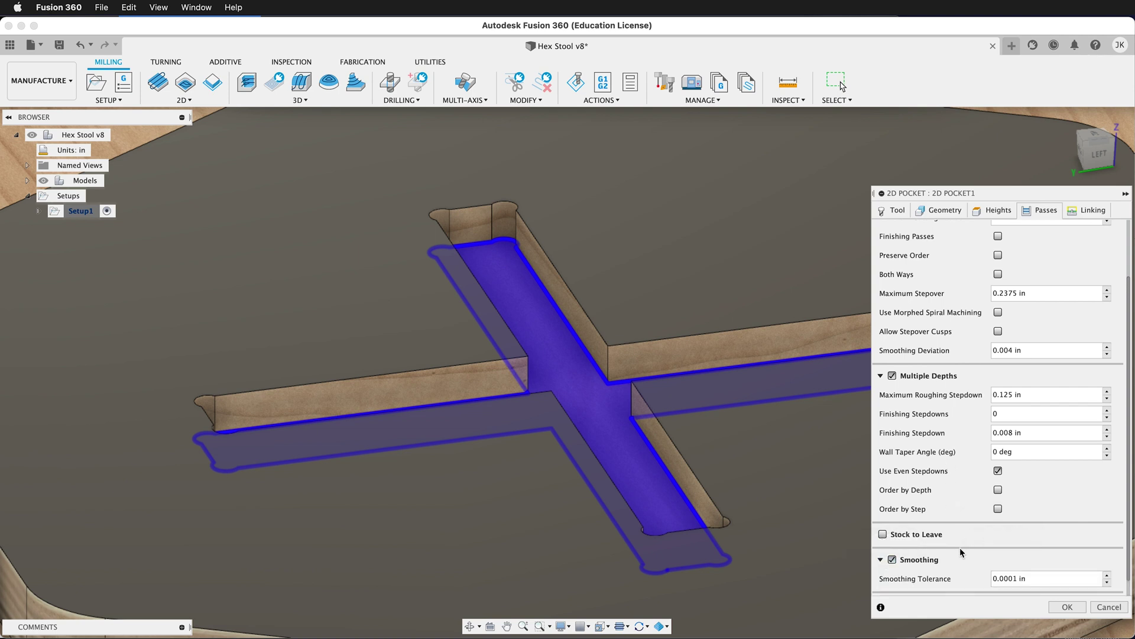
{"action": "left_click", "coordinate": [1017, 577]}
{"action": "left_click_drag", "start_coordinate": [1017, 577], "coordinate": [1011, 577]}
{"action": "type", "text": "1"}
{"action": "scroll", "coordinate": [971, 287], "scroll_direction": "up", "scroll_amount": 3}
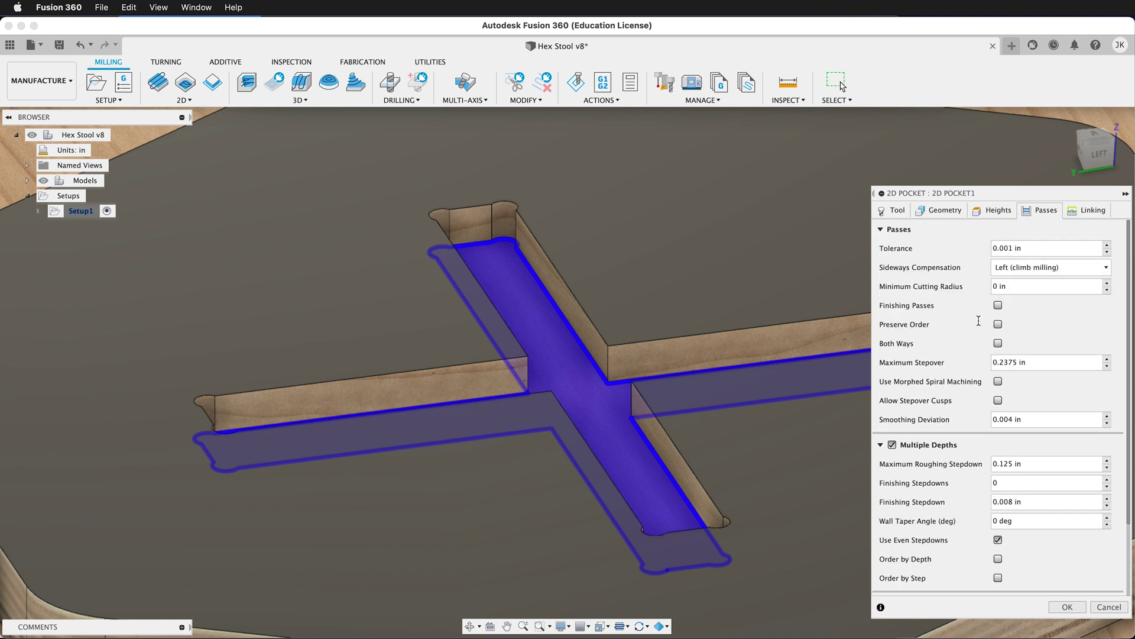
{"action": "scroll", "coordinate": [966, 404], "scroll_direction": "down", "scroll_amount": 3}
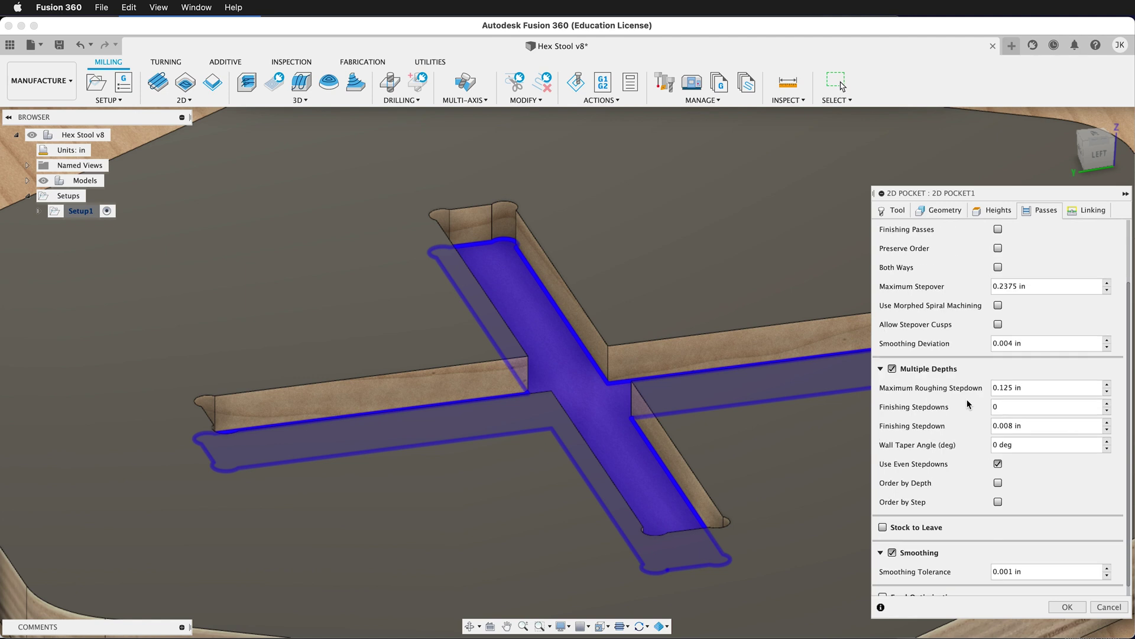
Step: Set the maximum stepover to 0.237 in and generate 2D Pocket1
{"action": "left_click", "coordinate": [1017, 286]}
{"action": "key", "text": "BackSpace"}
{"action": "scroll", "coordinate": [932, 431], "scroll_direction": "down", "scroll_amount": 1}
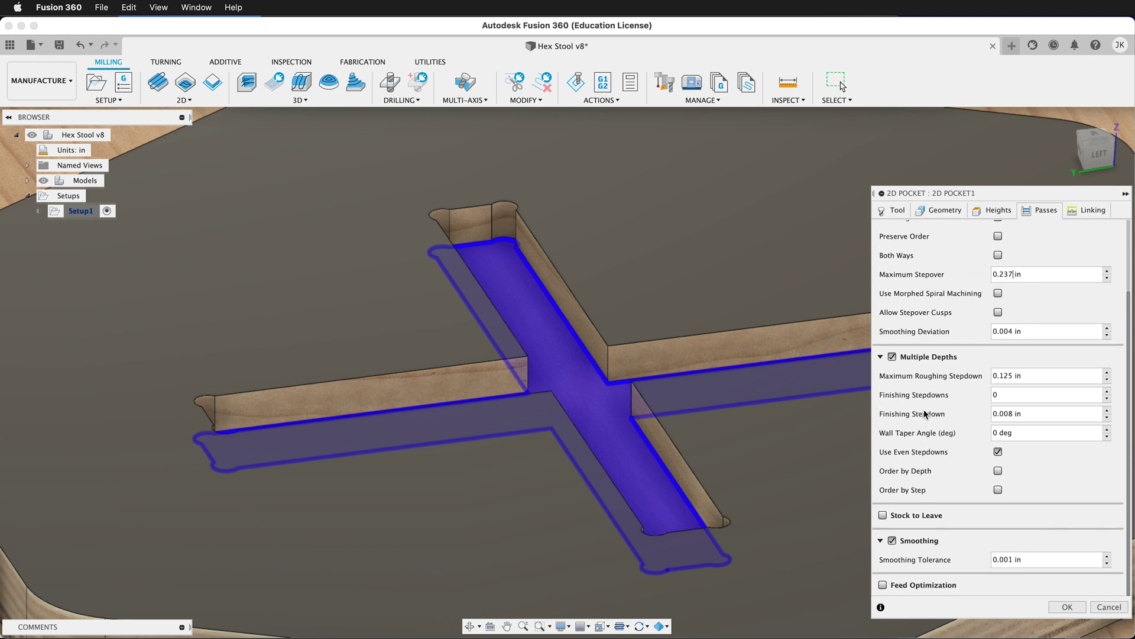
{"action": "left_click", "coordinate": [1068, 606]}
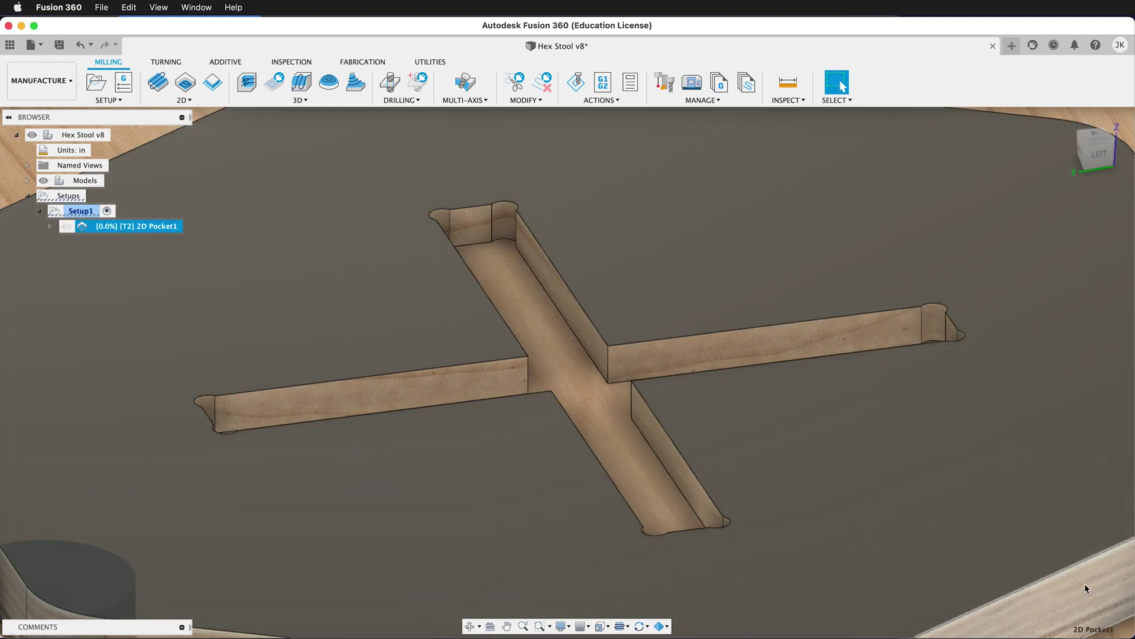
Step: Edit 2D Pocket1 to use a Plunge ramp instead of Helix, keeping 0.025 in lead-ins, and regenerate
{"action": "scroll", "coordinate": [567, 392], "scroll_direction": "up", "scroll_amount": 5}
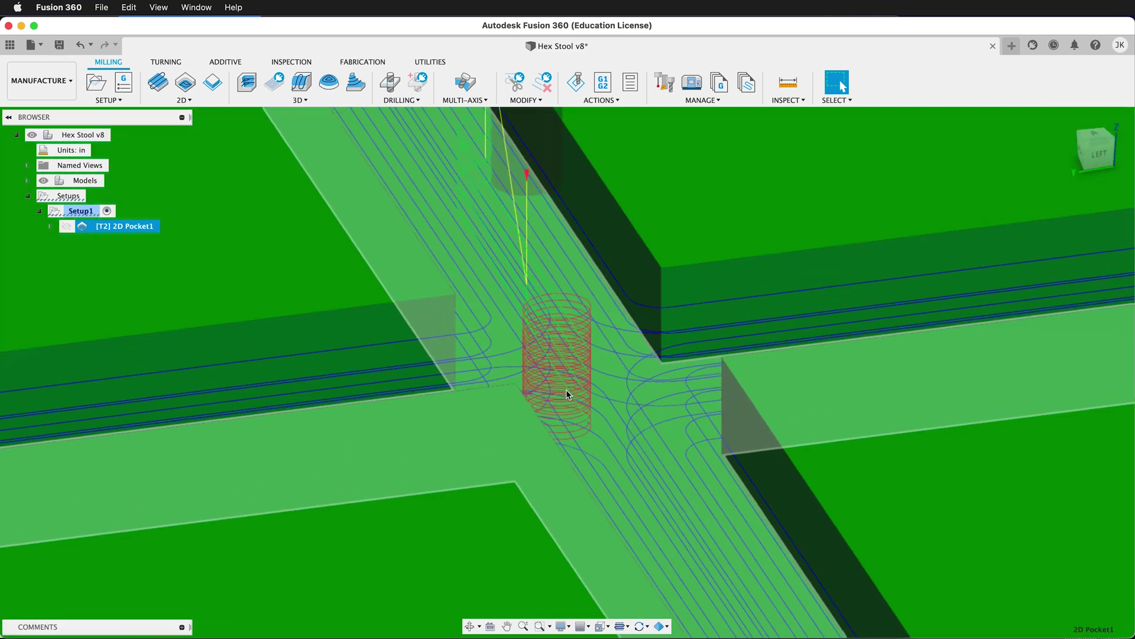
{"action": "scroll", "coordinate": [560, 335], "scroll_direction": "up", "scroll_amount": 3}
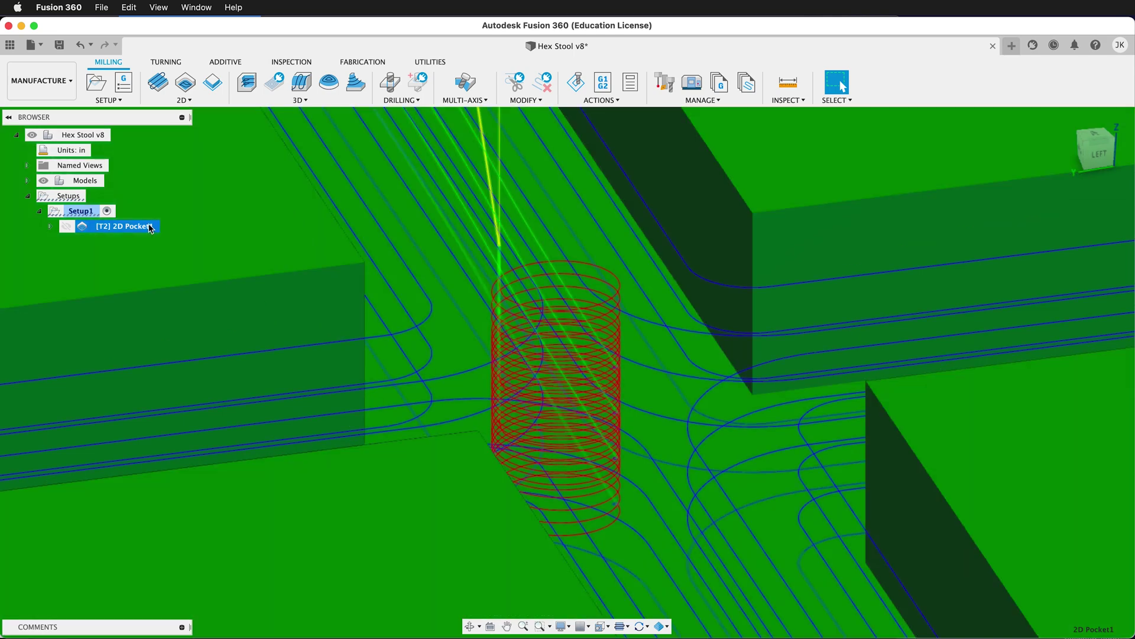
{"action": "right_click", "coordinate": [151, 226]}
{"action": "left_click", "coordinate": [170, 235]}
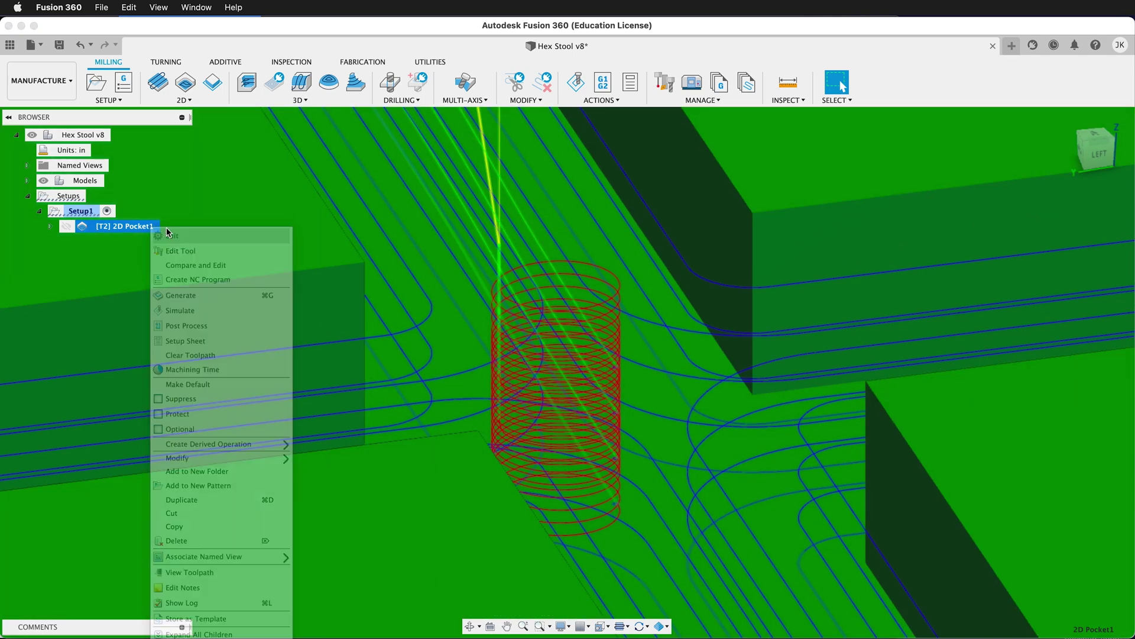
{"action": "left_click", "coordinate": [1087, 210]}
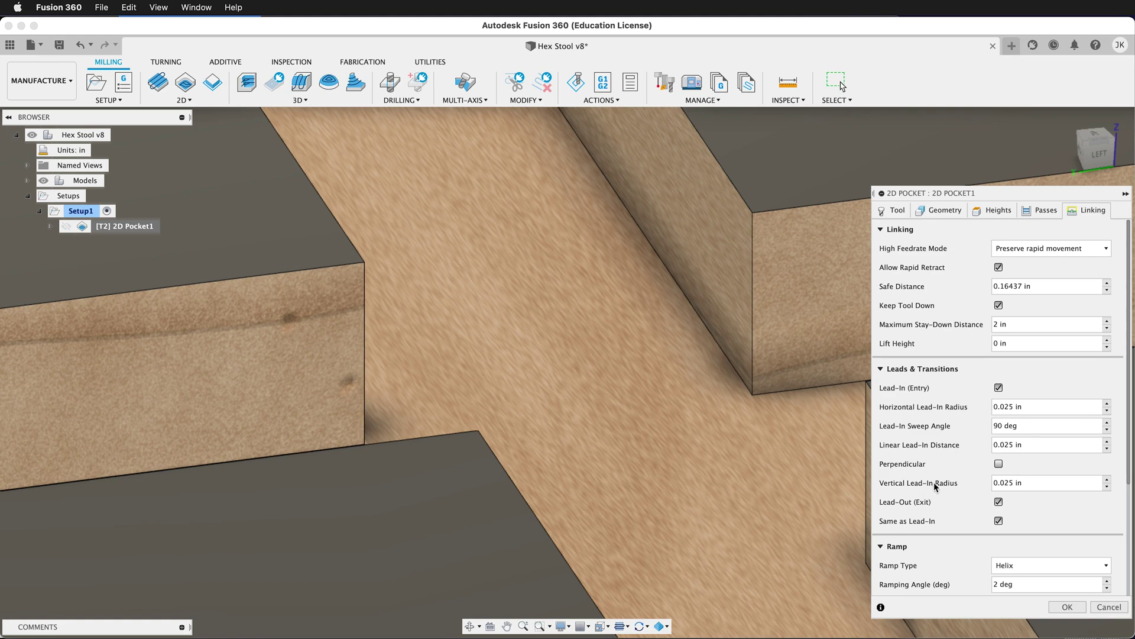
{"action": "scroll", "coordinate": [934, 481], "scroll_direction": "down", "scroll_amount": 3}
{"action": "scroll", "coordinate": [917, 500], "scroll_direction": "down", "scroll_amount": 3}
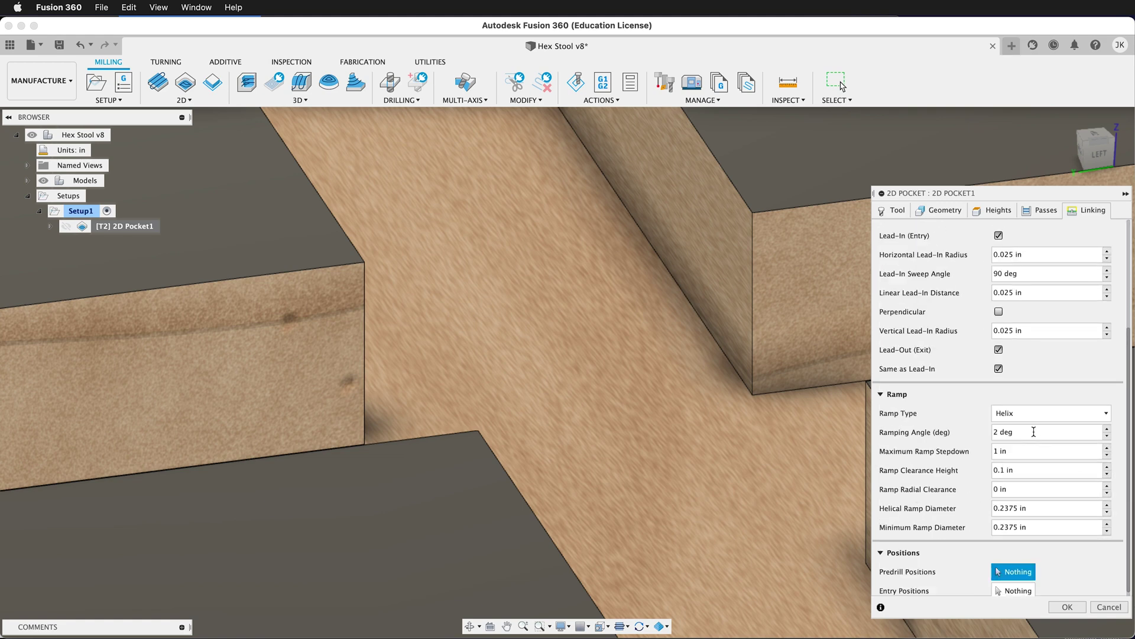
{"action": "left_click", "coordinate": [1036, 413]}
{"action": "left_click", "coordinate": [1030, 456]}
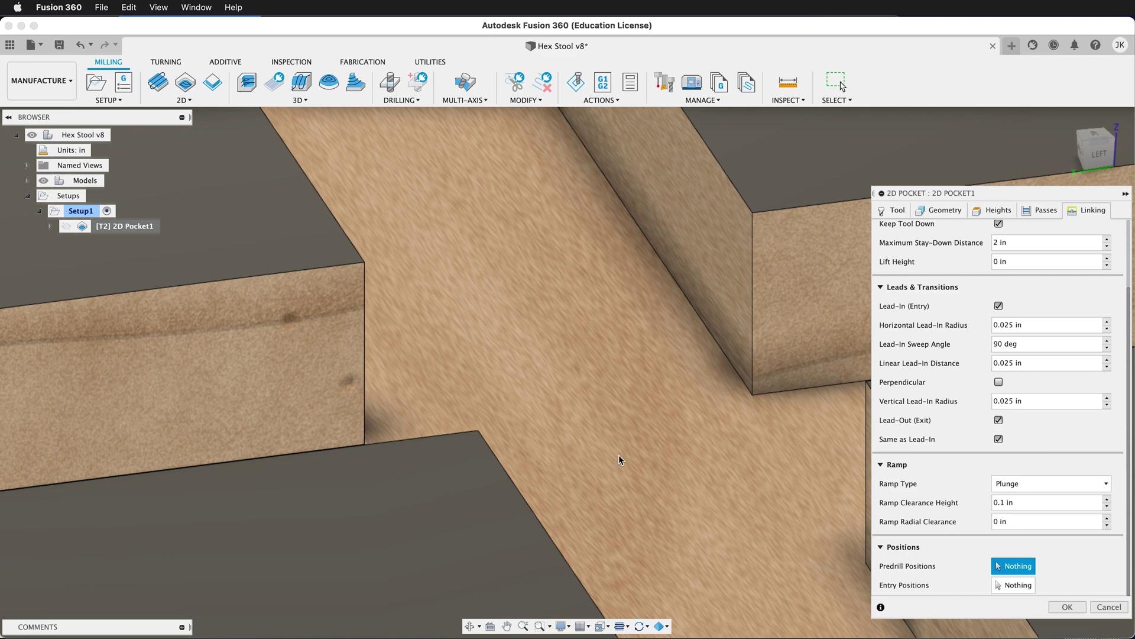
{"action": "scroll", "coordinate": [653, 385], "scroll_direction": "down", "scroll_amount": 3}
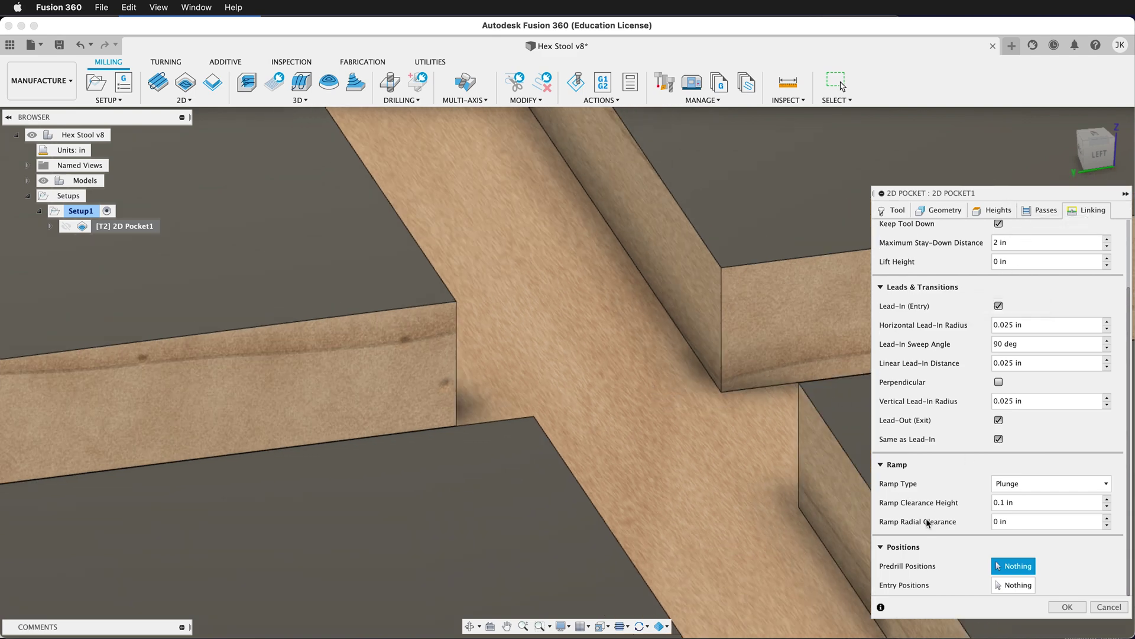
{"action": "left_click", "coordinate": [1067, 607]}
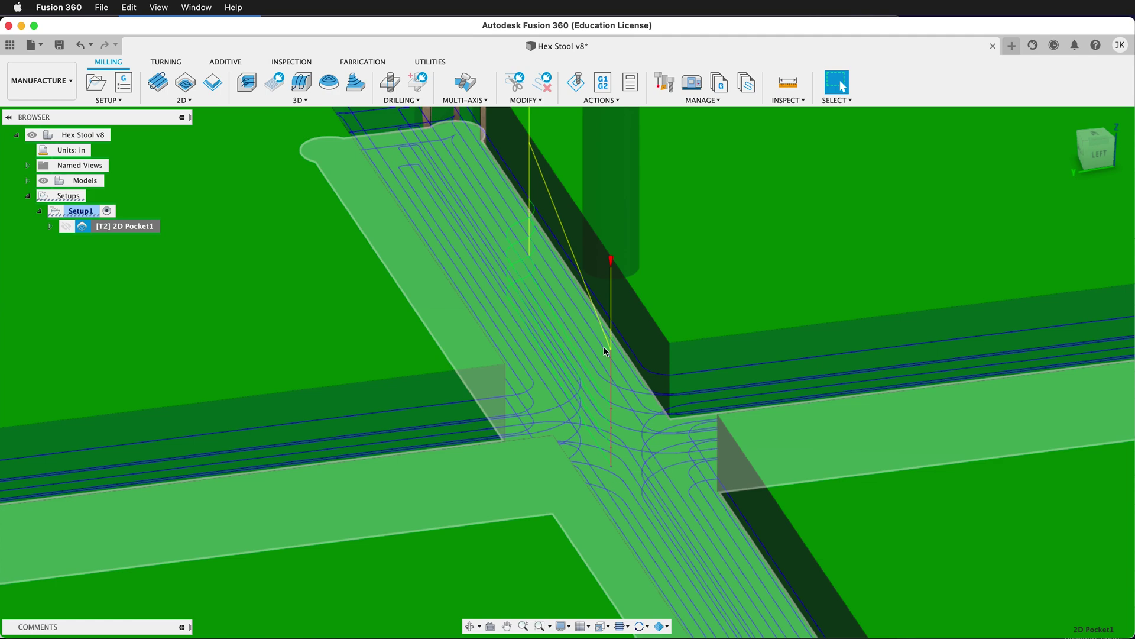
Step: Zoom out to review the pocket toolpath in the hex seat on the 48 × 48 in board
{"action": "scroll", "coordinate": [622, 437], "scroll_direction": "down", "scroll_amount": 10}
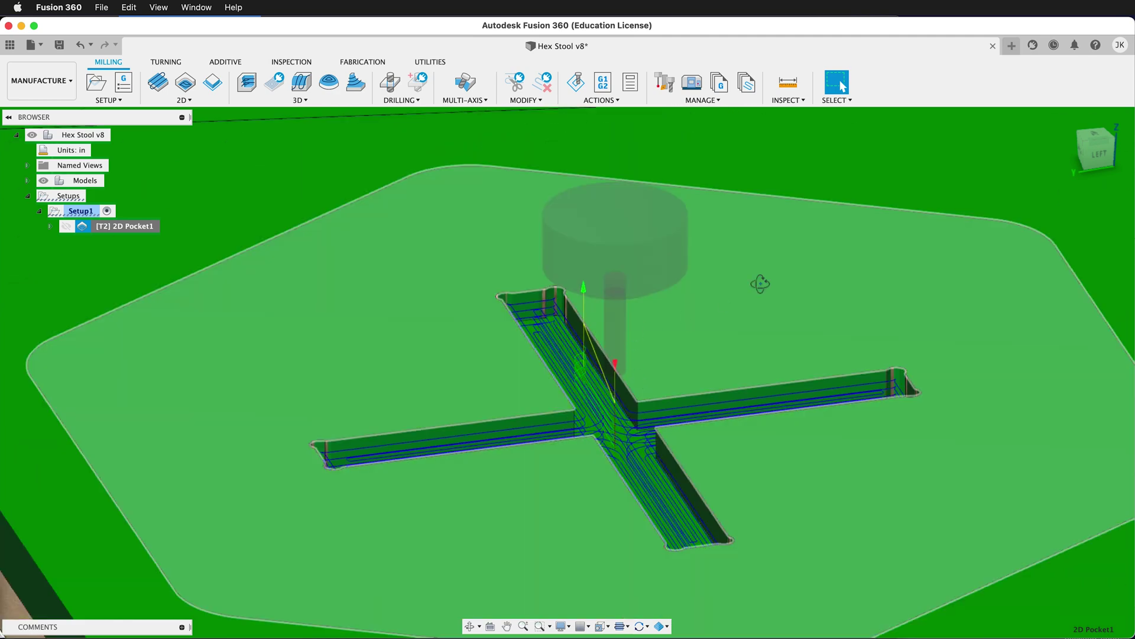
{"action": "scroll", "coordinate": [756, 304], "scroll_direction": "down", "scroll_amount": 5}
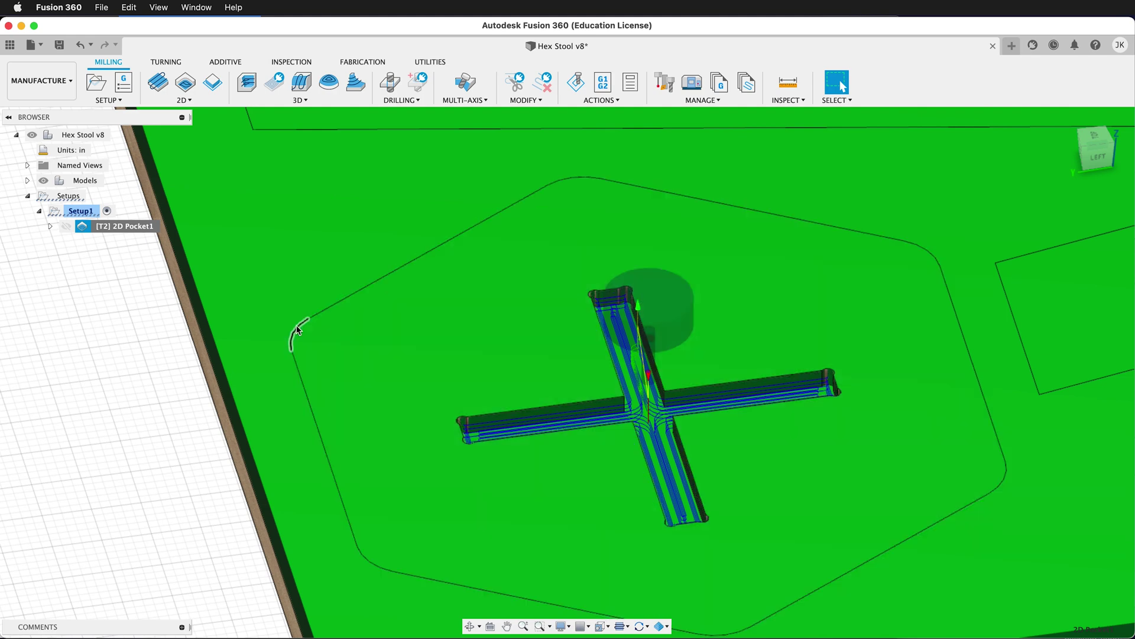
{"action": "scroll", "coordinate": [127, 408], "scroll_direction": "down", "scroll_amount": 4}
{"action": "scroll", "coordinate": [125, 408], "scroll_direction": "down", "scroll_amount": 4}
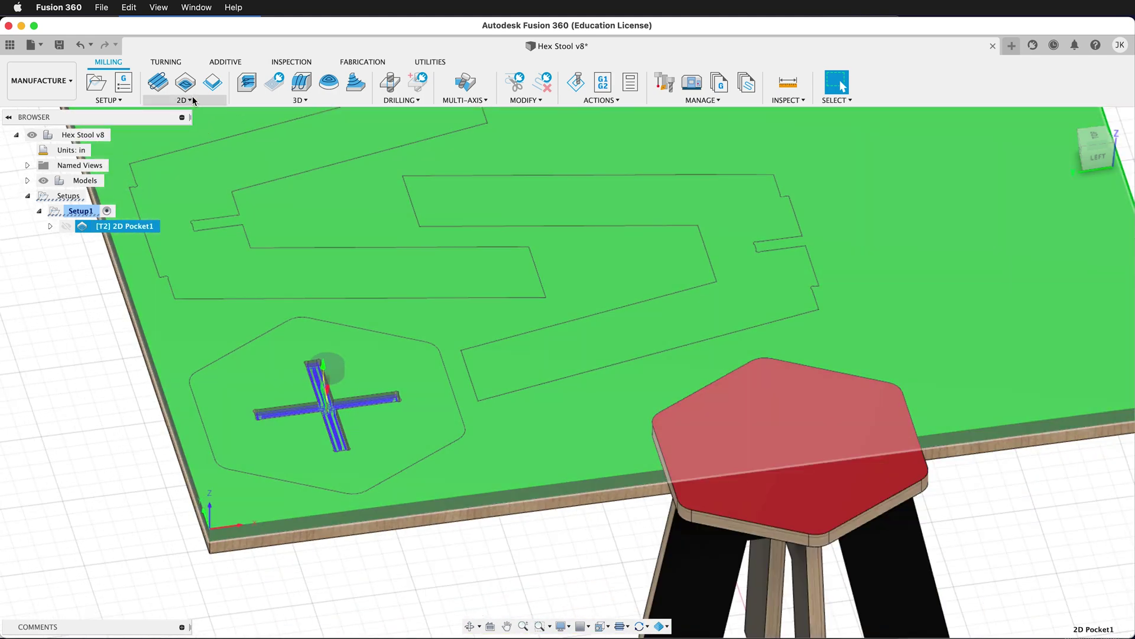
{"action": "left_click", "coordinate": [193, 100]}
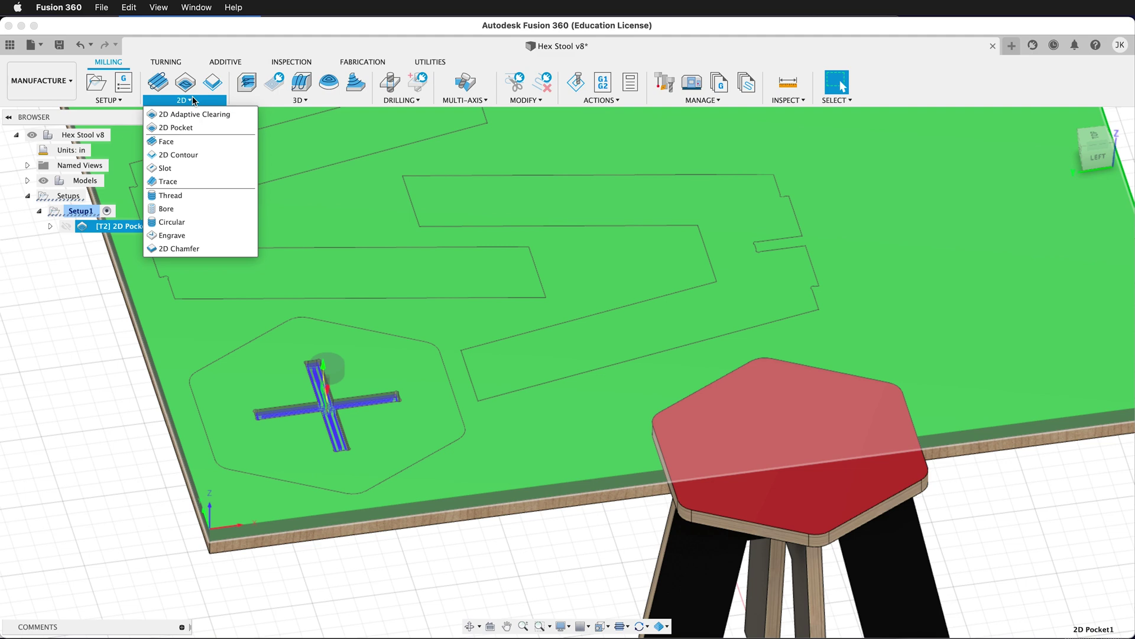
Step: Create a 2D Contour chaining the hexagon seat and both long boards' bottom outlines (3 chains)
{"action": "left_click", "coordinate": [186, 155]}
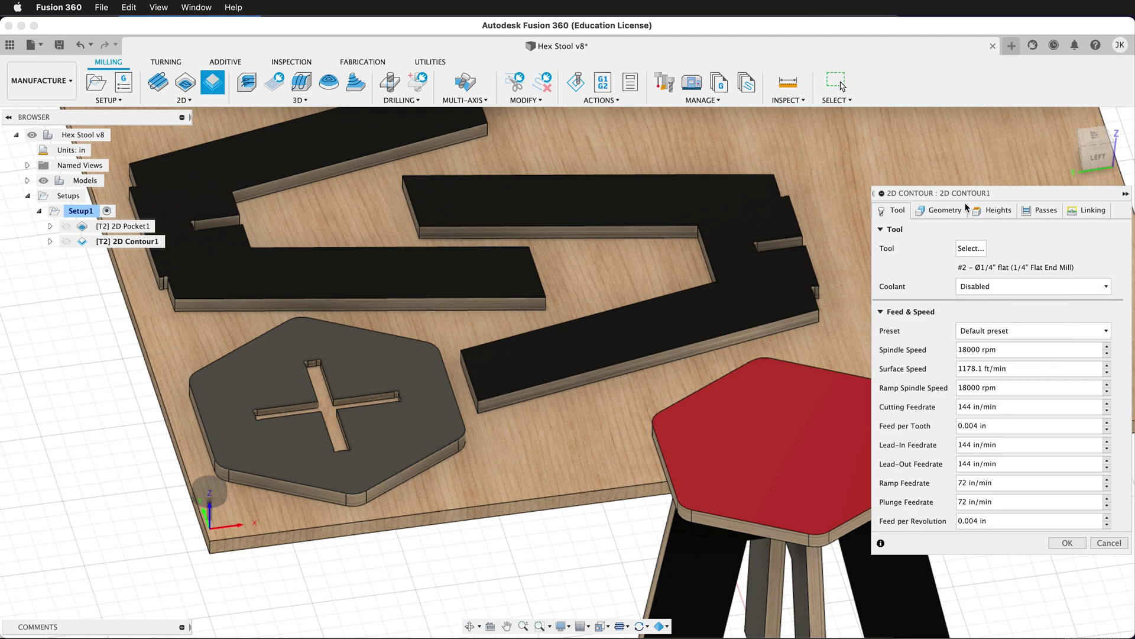
{"action": "left_click", "coordinate": [941, 211]}
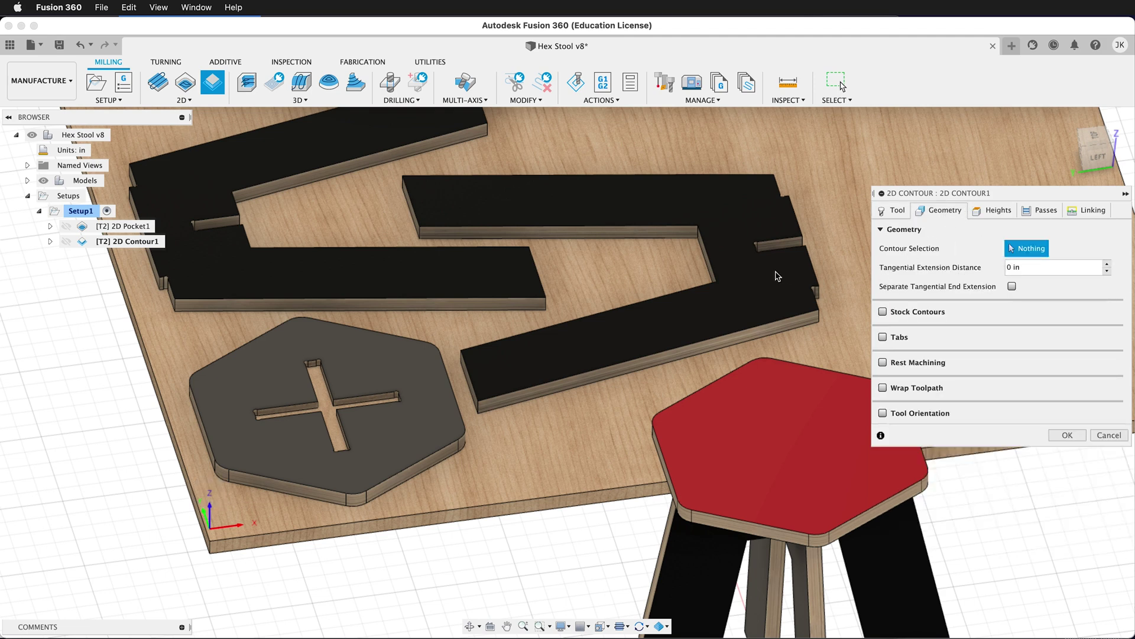
{"action": "scroll", "coordinate": [812, 219], "scroll_direction": "down", "scroll_amount": 3}
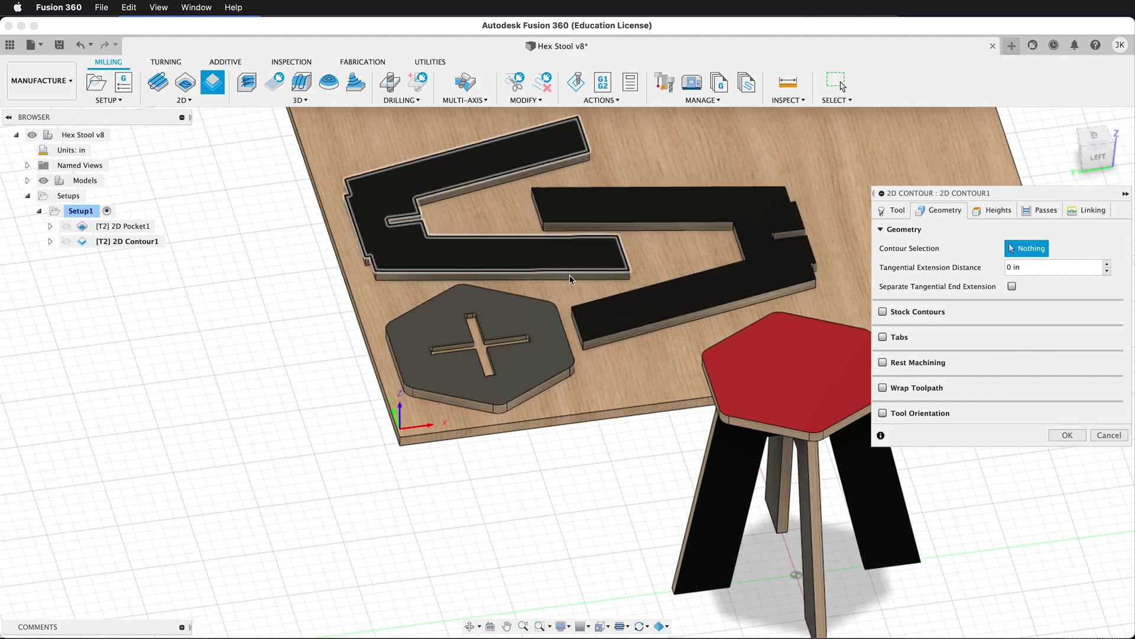
{"action": "middle_click_drag", "start_coordinate": [598, 436], "coordinate": [607, 395], "text": "shift"}
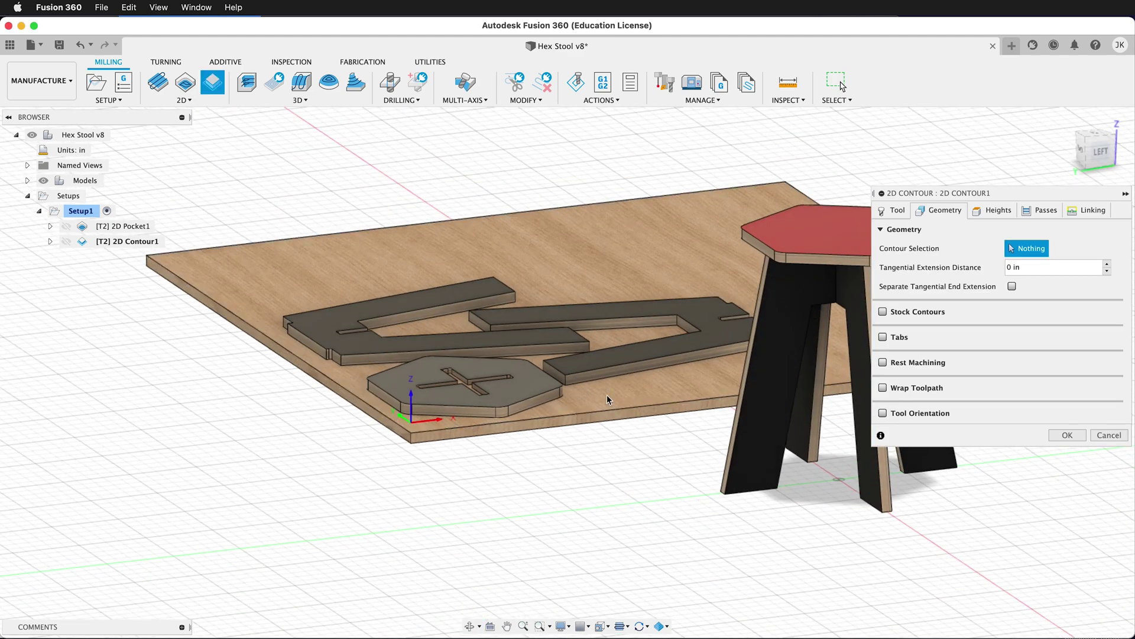
{"action": "scroll", "coordinate": [607, 395], "scroll_direction": "up", "scroll_amount": 10}
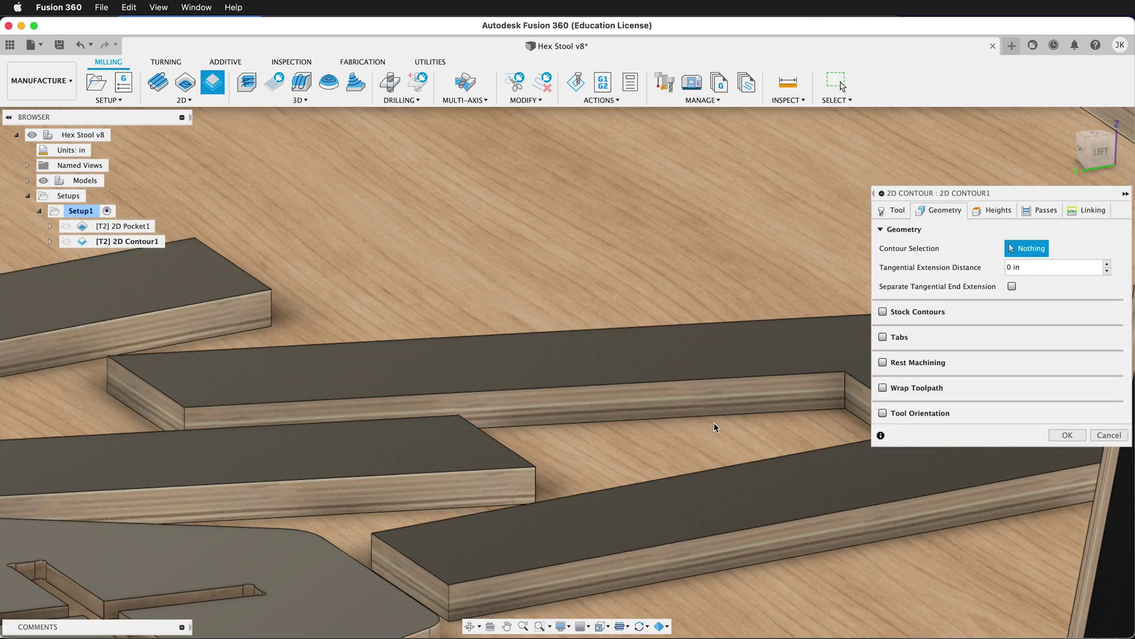
{"action": "scroll", "coordinate": [712, 412], "scroll_direction": "down", "scroll_amount": 4}
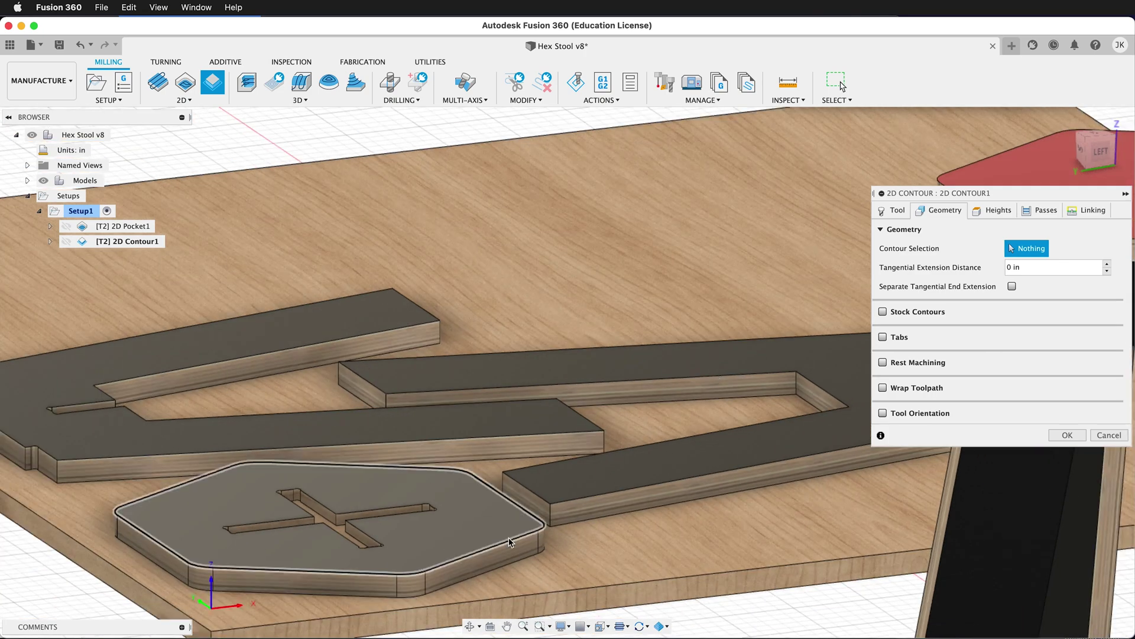
{"action": "left_click", "coordinate": [504, 571]}
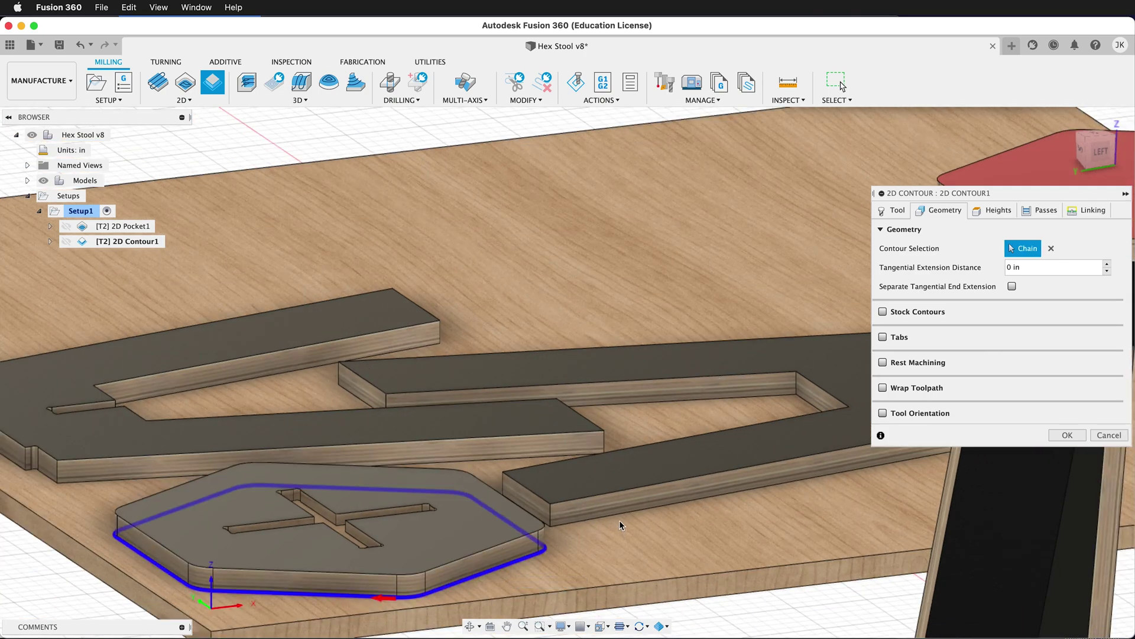
{"action": "left_click", "coordinate": [617, 509]}
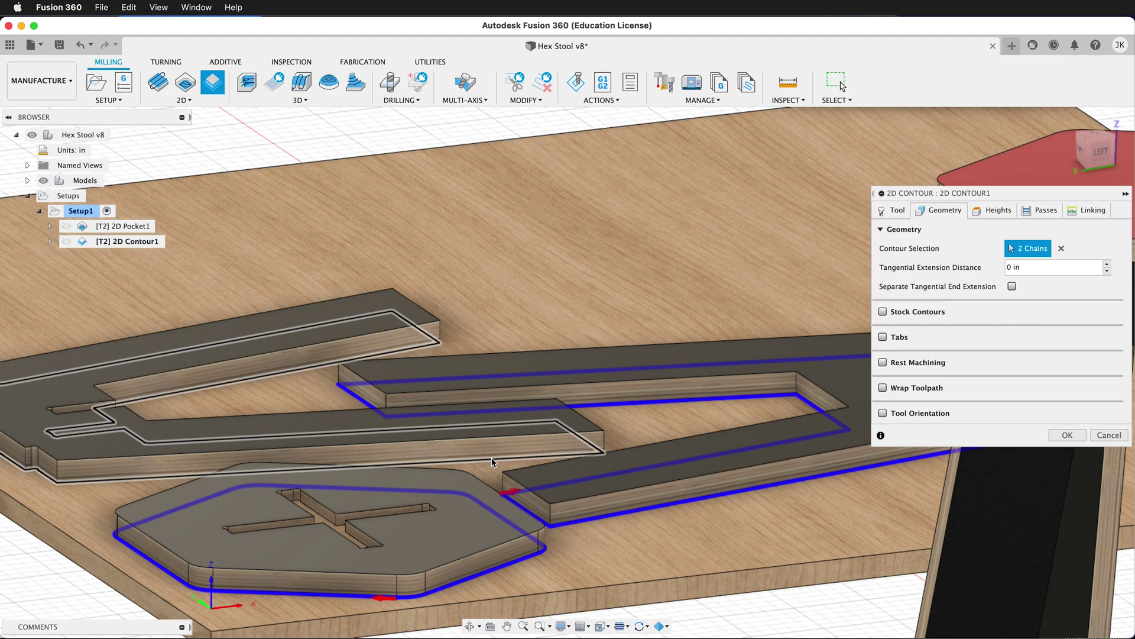
{"action": "left_click", "coordinate": [492, 457]}
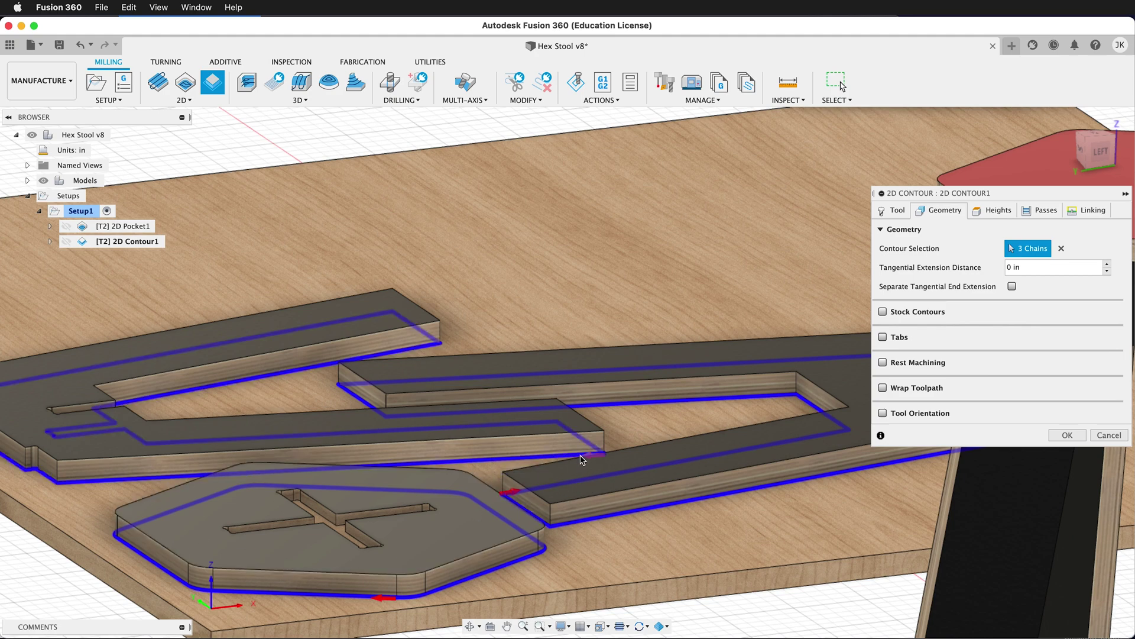
Step: Enable triangular contour tabs at 0.25 in tab height
{"action": "left_click", "coordinate": [883, 337]}
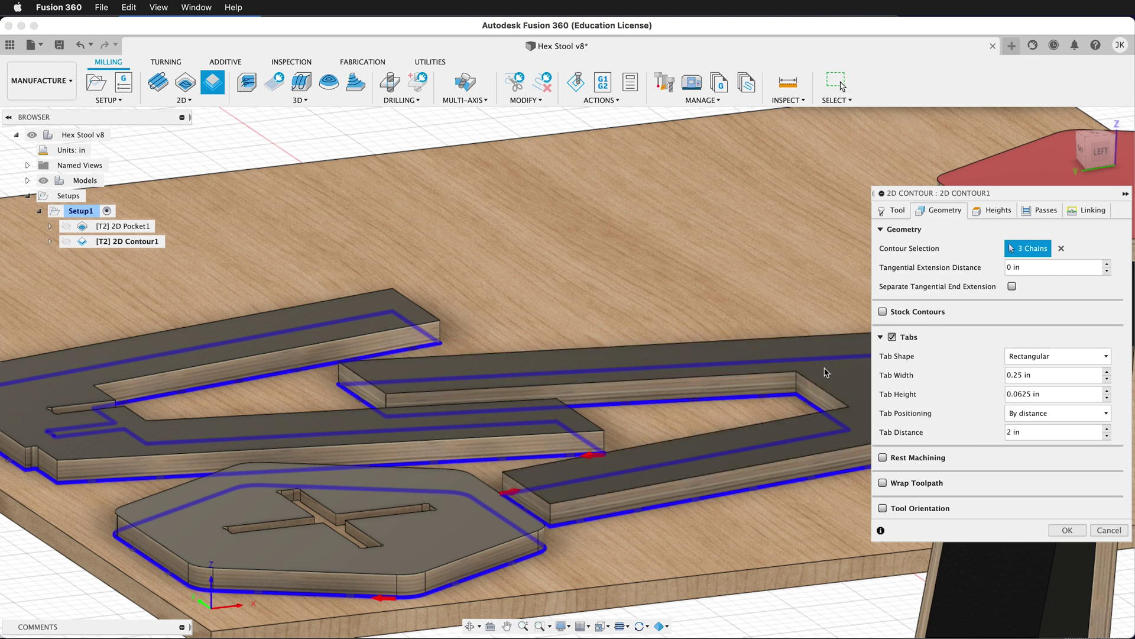
{"action": "scroll", "coordinate": [698, 302], "scroll_direction": "down", "scroll_amount": 2}
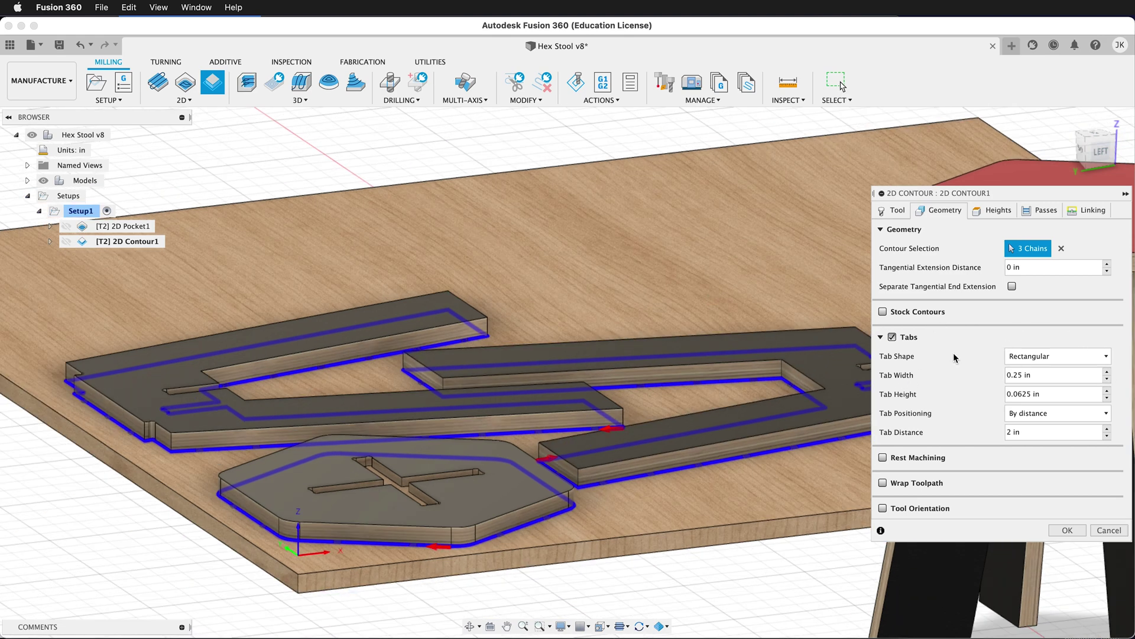
{"action": "left_click", "coordinate": [1053, 355]}
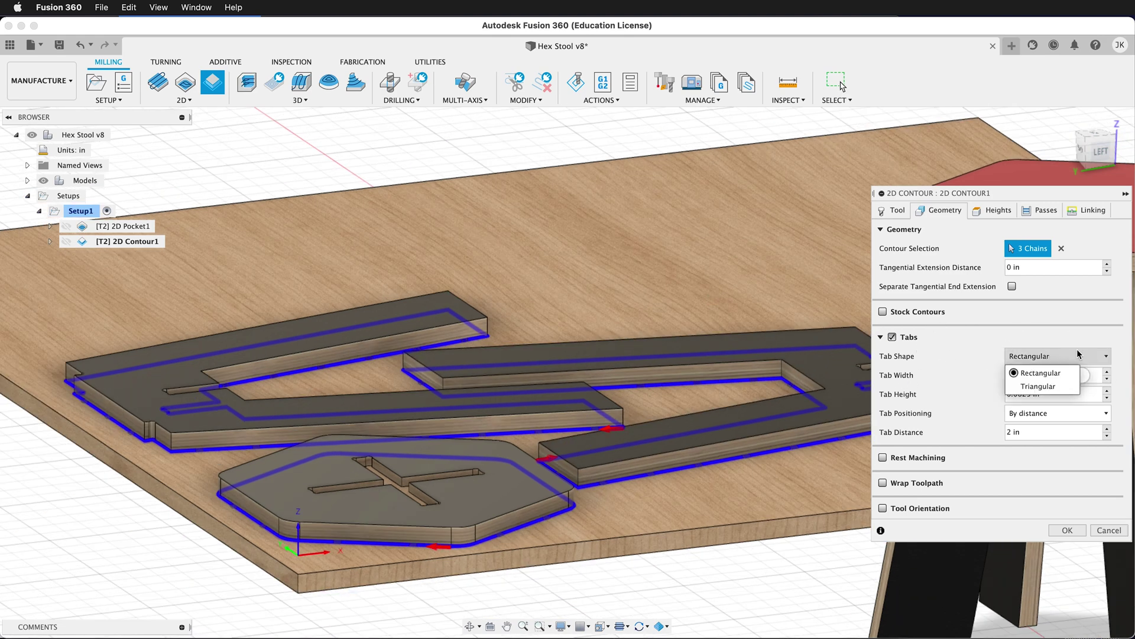
{"action": "left_click", "coordinate": [1043, 386]}
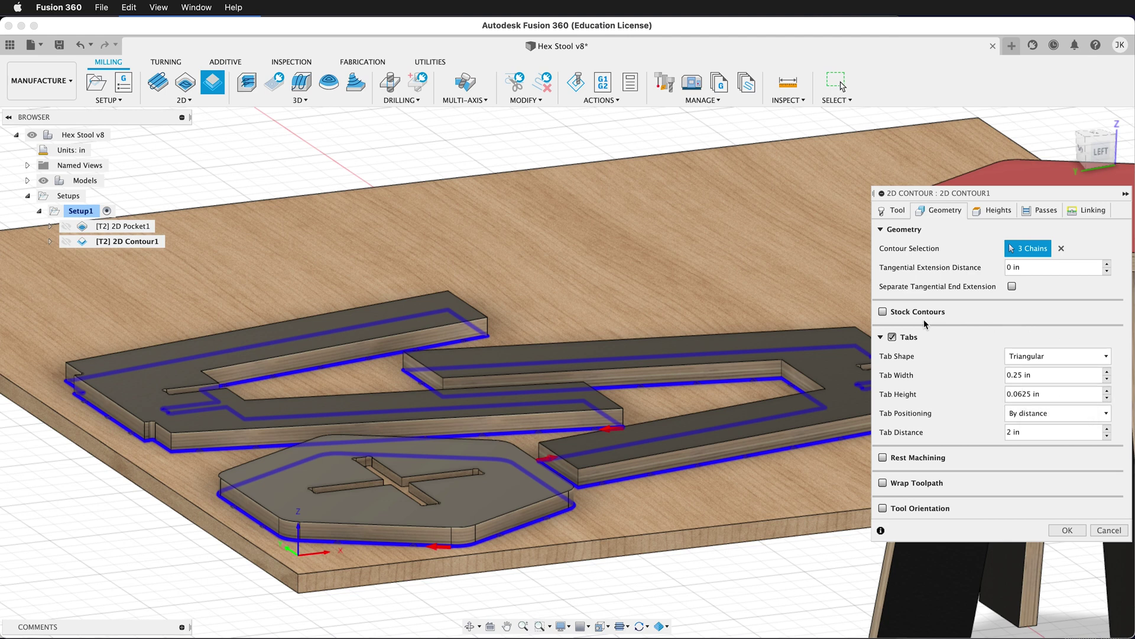
{"action": "key", "text": "BackSpace"}
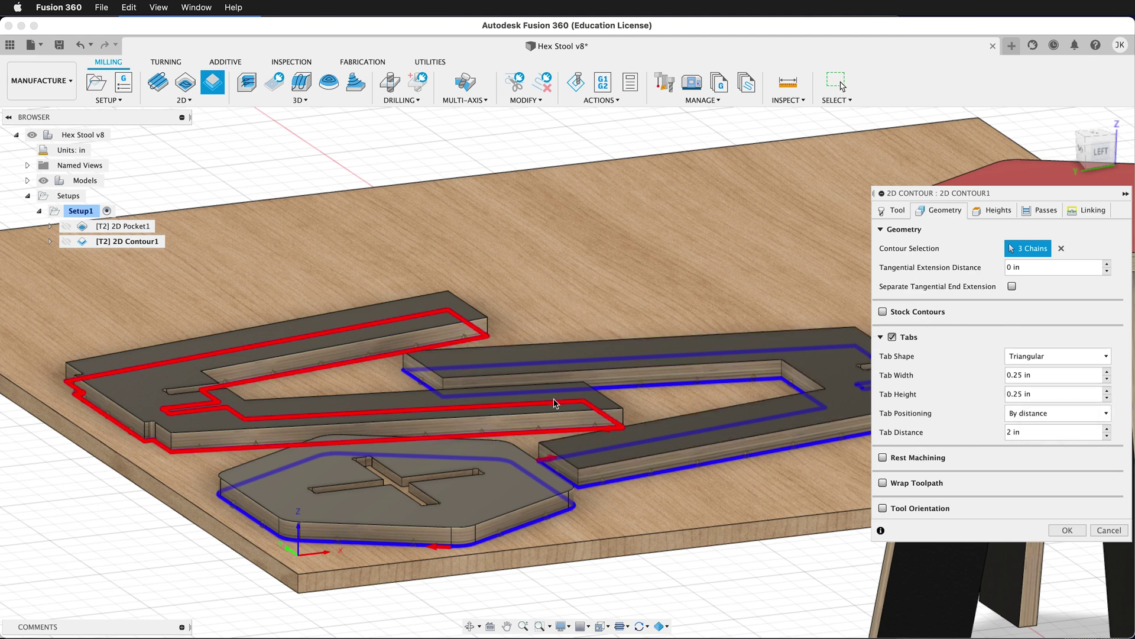
Step: Raise the tab distance to 7 in
{"action": "scroll", "coordinate": [587, 367], "scroll_direction": "up", "scroll_amount": 5}
{"action": "middle_click_drag", "start_coordinate": [588, 367], "coordinate": [597, 379], "text": "shift"}
{"action": "scroll", "coordinate": [597, 379], "scroll_direction": "down", "scroll_amount": 4}
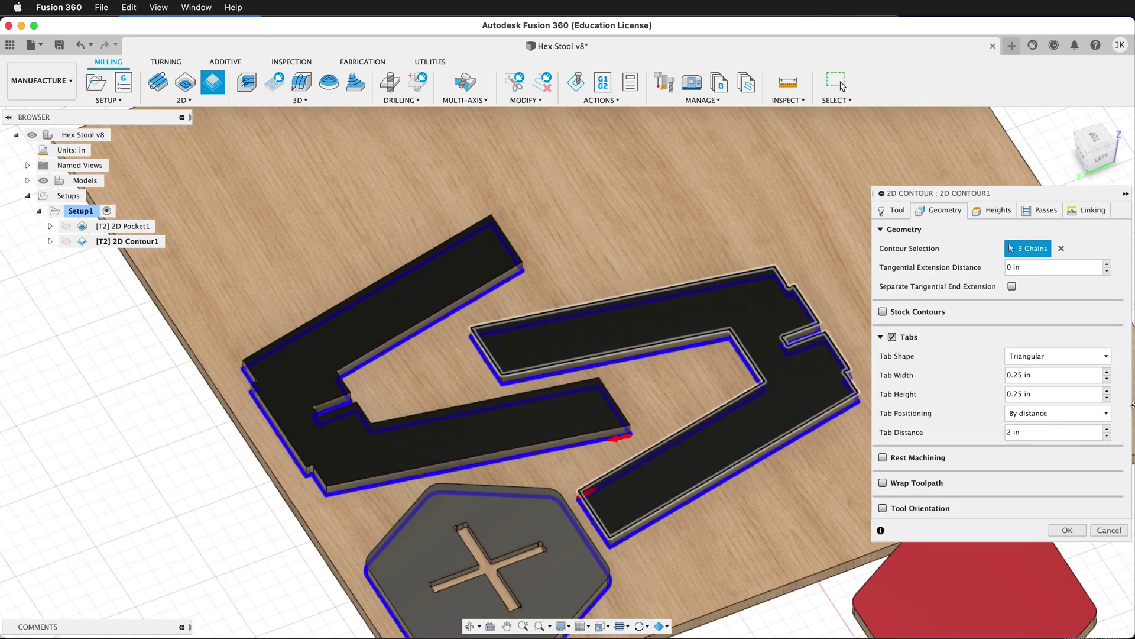
{"action": "scroll", "coordinate": [647, 363], "scroll_direction": "up", "scroll_amount": 8}
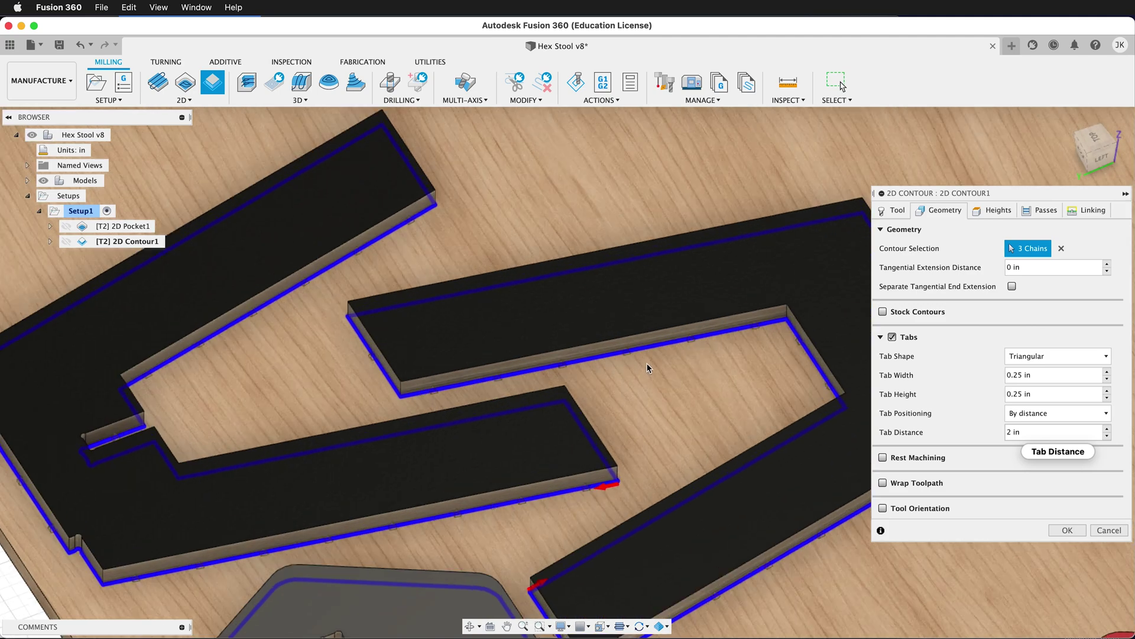
{"action": "scroll", "coordinate": [632, 357], "scroll_direction": "down", "scroll_amount": 5}
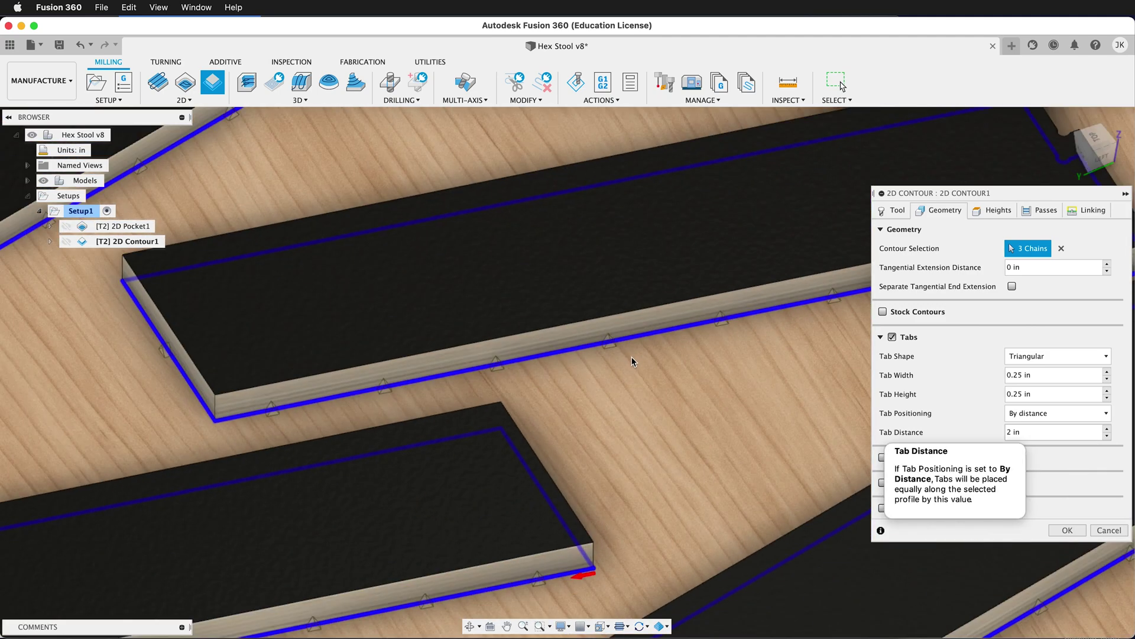
{"action": "left_click", "coordinate": [1106, 428]}
{"action": "left_click", "coordinate": [1106, 428]}
{"action": "left_click", "coordinate": [1106, 429]}
{"action": "left_click", "coordinate": [1105, 428]}
{"action": "scroll", "coordinate": [769, 385], "scroll_direction": "down", "scroll_amount": 5}
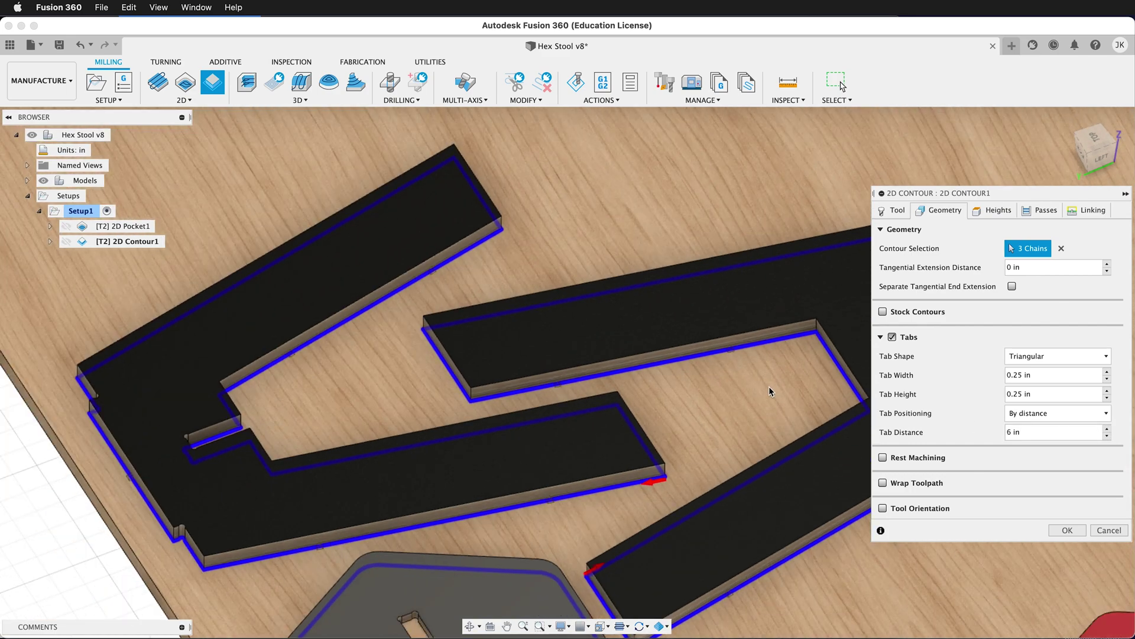
{"action": "scroll", "coordinate": [417, 335], "scroll_direction": "down", "scroll_amount": 3}
{"action": "left_click", "coordinate": [1105, 428]}
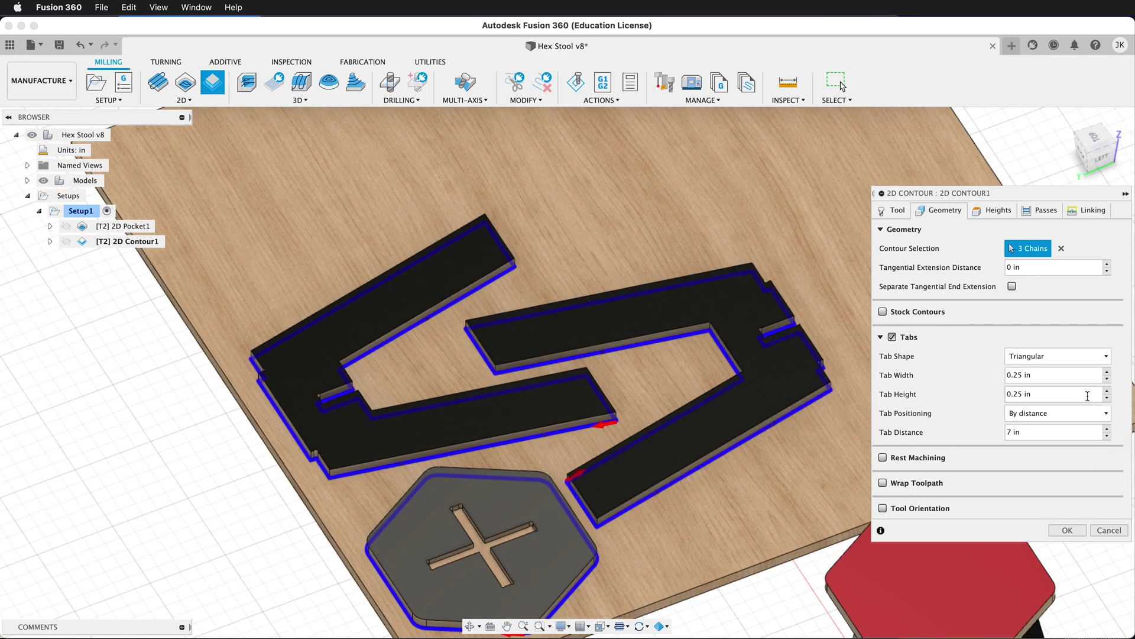
Step: Switch tab positioning to At points and place tabs along the board edges
{"action": "left_click", "coordinate": [1100, 414]}
{"action": "left_click", "coordinate": [1027, 442]}
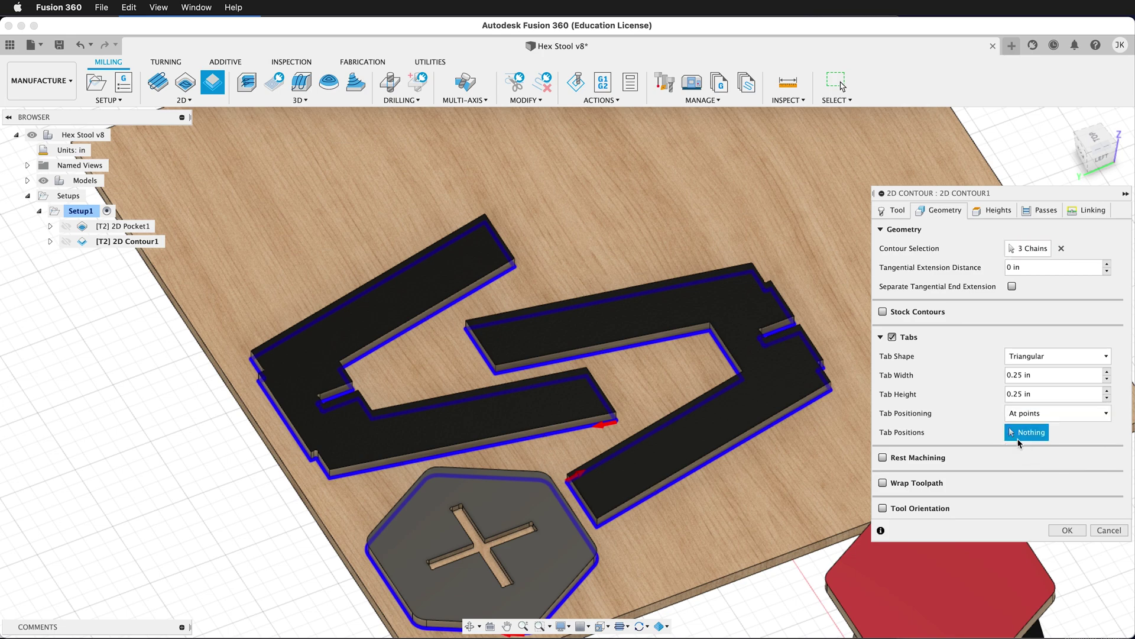
{"action": "scroll", "coordinate": [171, 425], "scroll_direction": "up", "scroll_amount": 2}
{"action": "scroll", "coordinate": [276, 430], "scroll_direction": "up", "scroll_amount": 2}
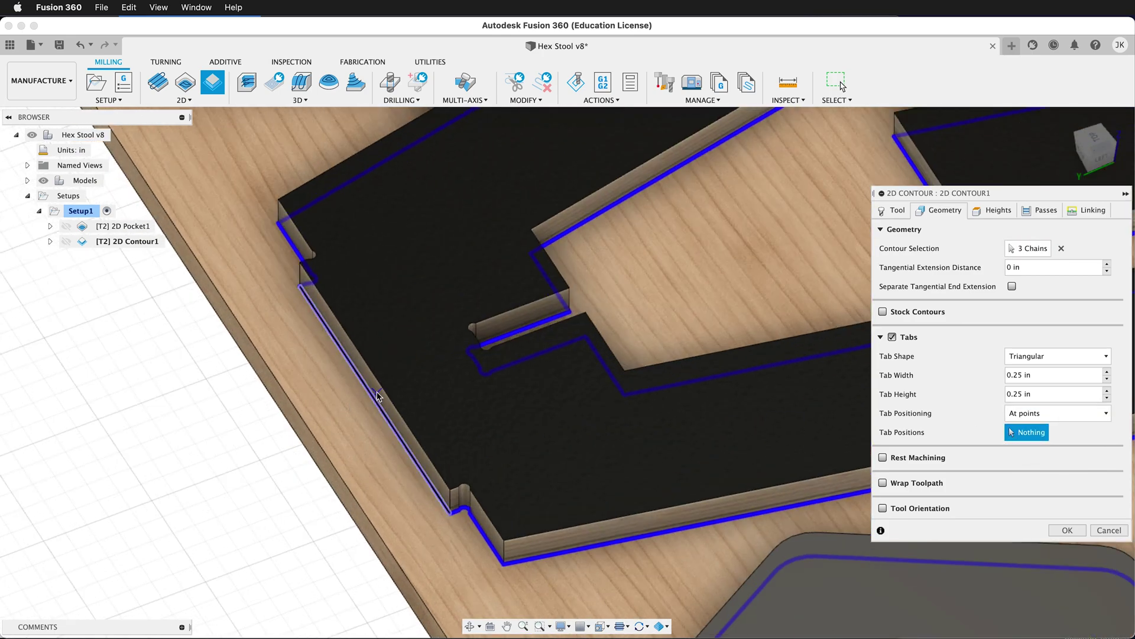
{"action": "left_click", "coordinate": [376, 408]}
{"action": "scroll", "coordinate": [372, 402], "scroll_direction": "down", "scroll_amount": 4}
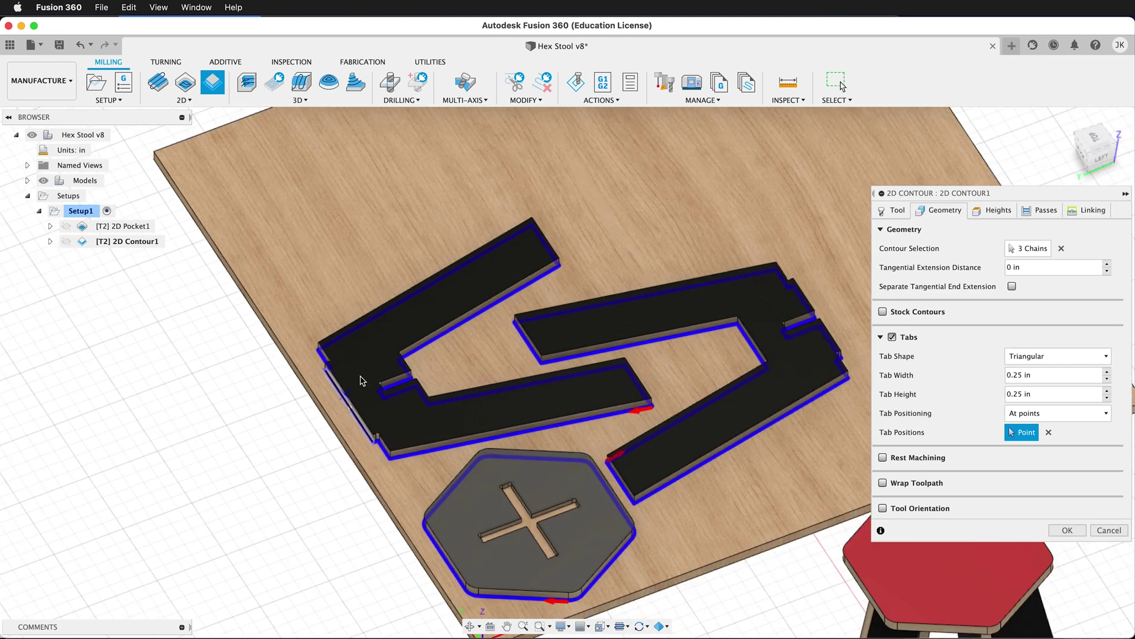
{"action": "left_click", "coordinate": [549, 252]}
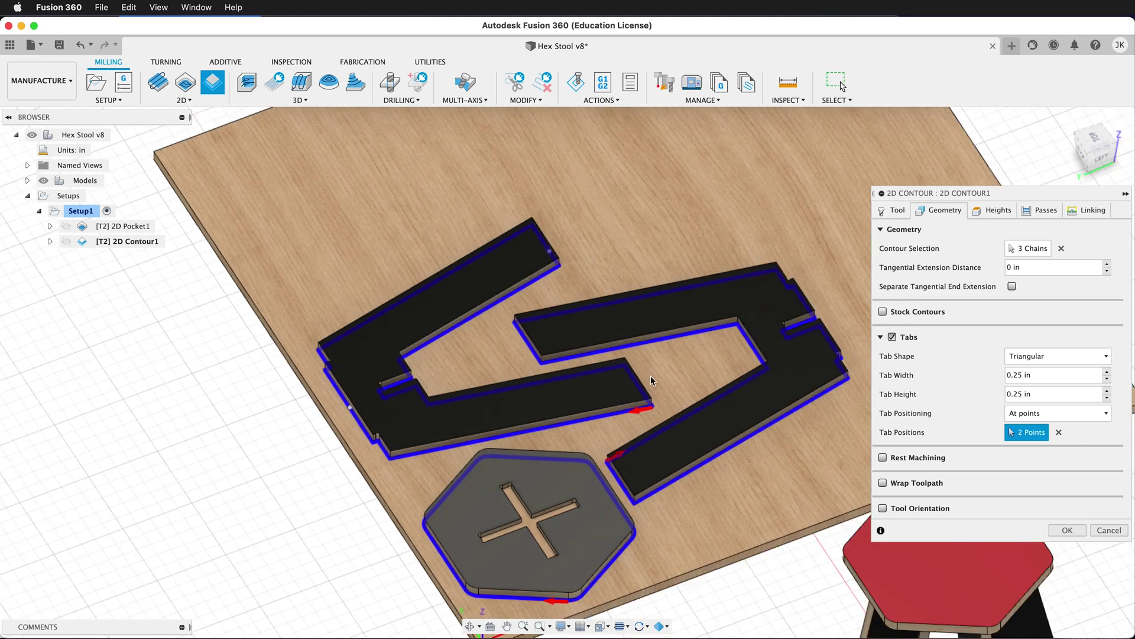
{"action": "left_click", "coordinate": [642, 384]}
{"action": "left_click", "coordinate": [521, 343]}
{"action": "left_click", "coordinate": [626, 483]}
Step: Add the remaining tabs on the right part and hexagon, removing one extra, for nine total
{"action": "left_click", "coordinate": [831, 336]}
{"action": "left_click", "coordinate": [440, 549]}
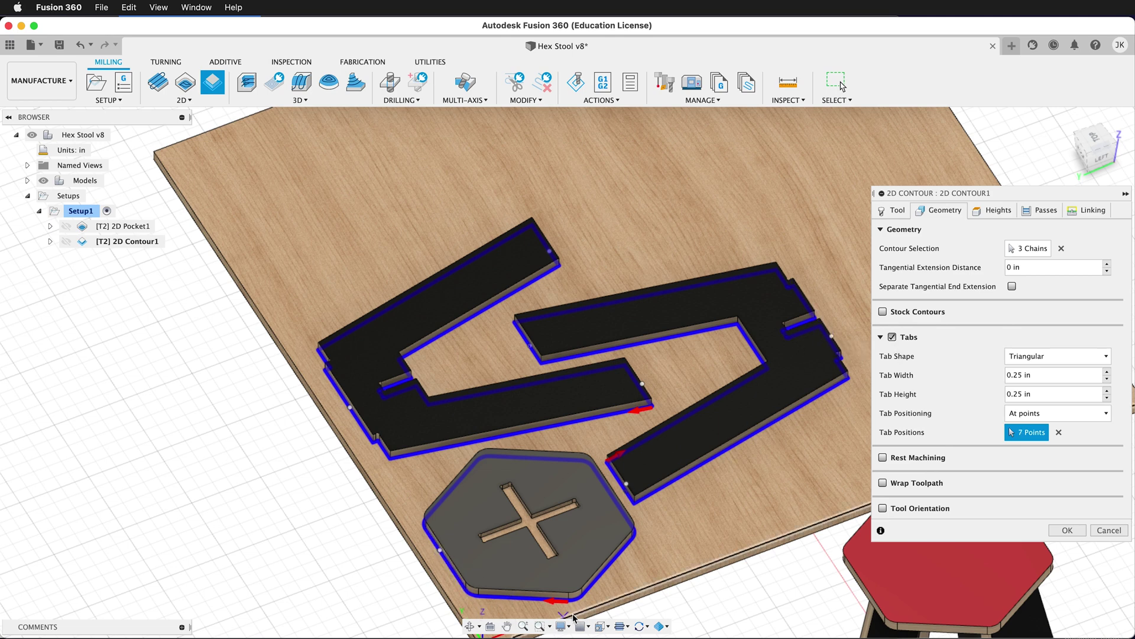
{"action": "left_click", "coordinate": [603, 563]}
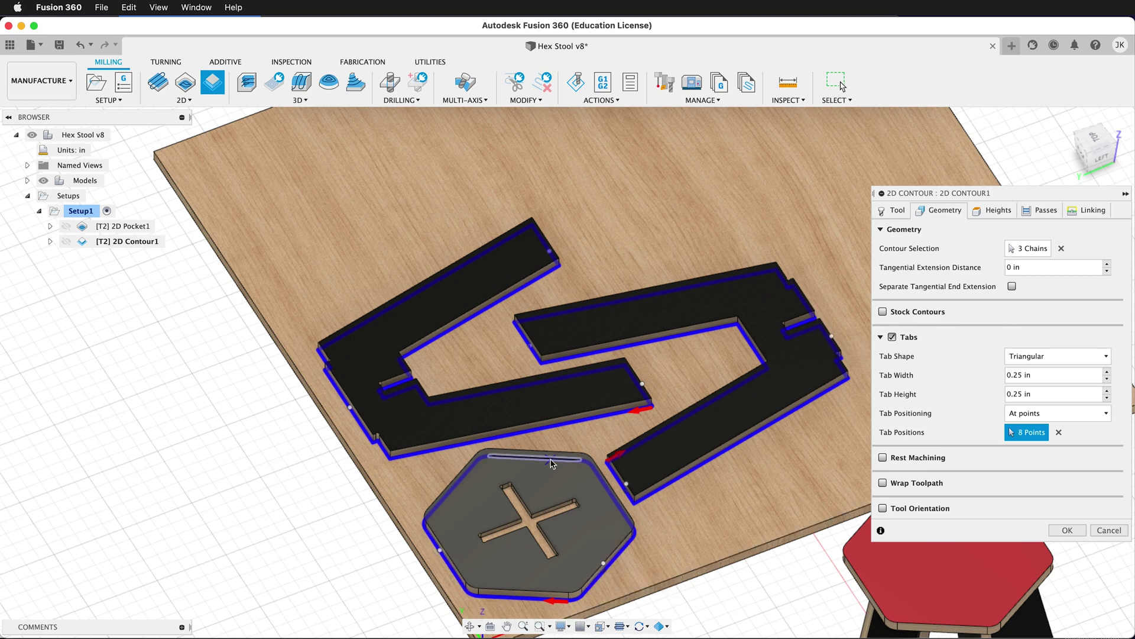
{"action": "scroll", "coordinate": [545, 454], "scroll_direction": "up", "scroll_amount": 10}
{"action": "left_click", "coordinate": [611, 545]}
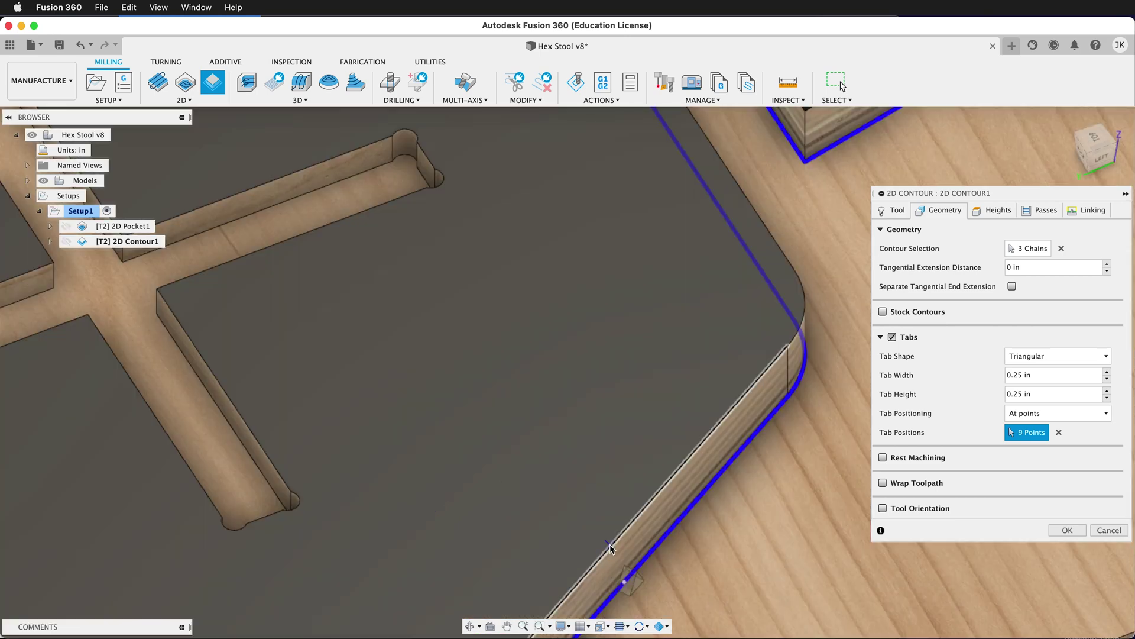
{"action": "left_click", "coordinate": [624, 582]}
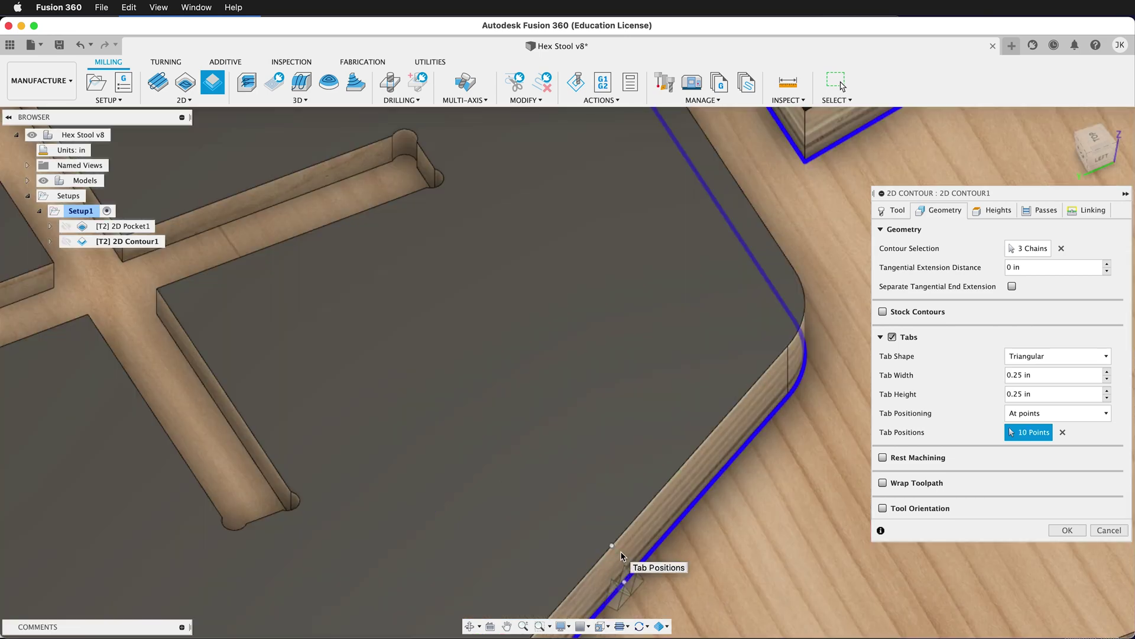
{"action": "left_click", "coordinate": [612, 545]}
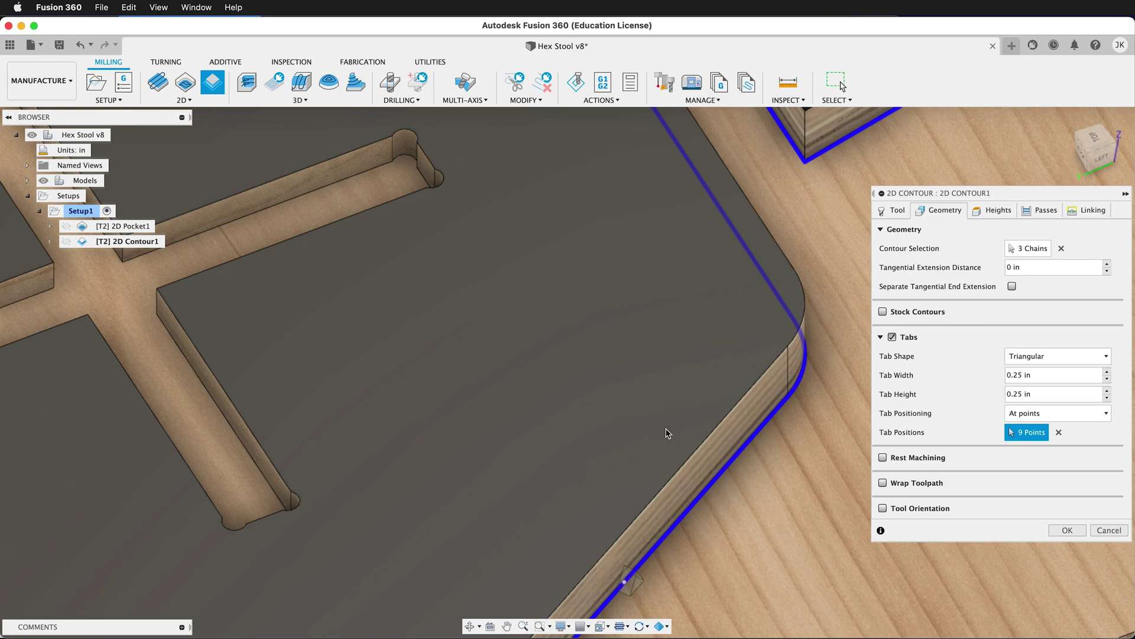
{"action": "scroll", "coordinate": [763, 343], "scroll_direction": "down", "scroll_amount": 3}
{"action": "scroll", "coordinate": [692, 355], "scroll_direction": "down", "scroll_amount": 6}
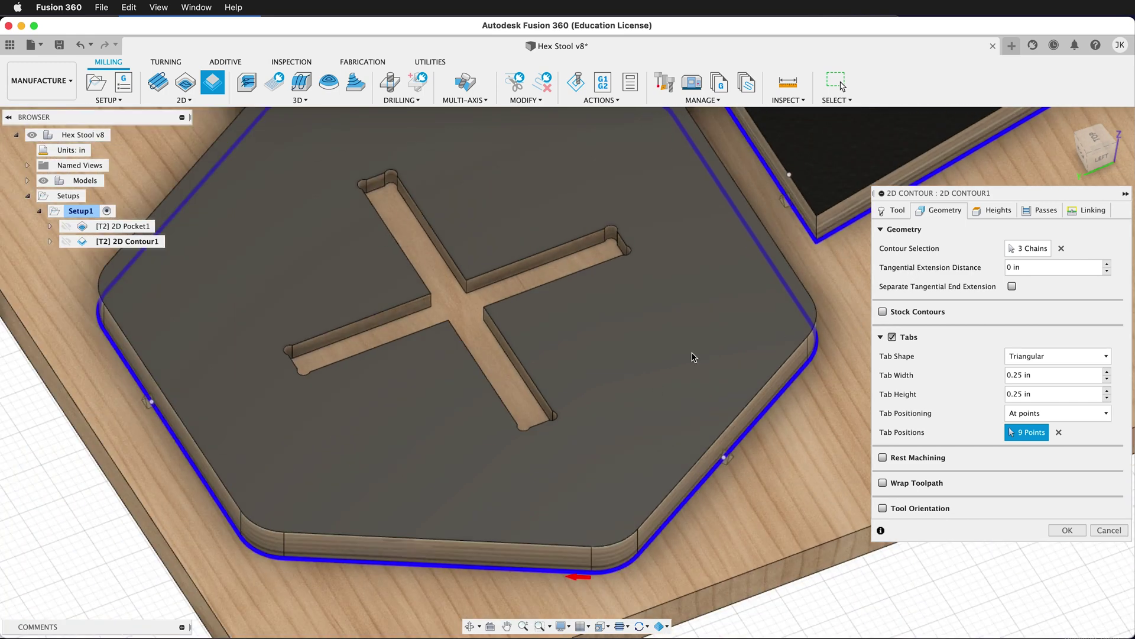
{"action": "left_click", "coordinate": [989, 212]}
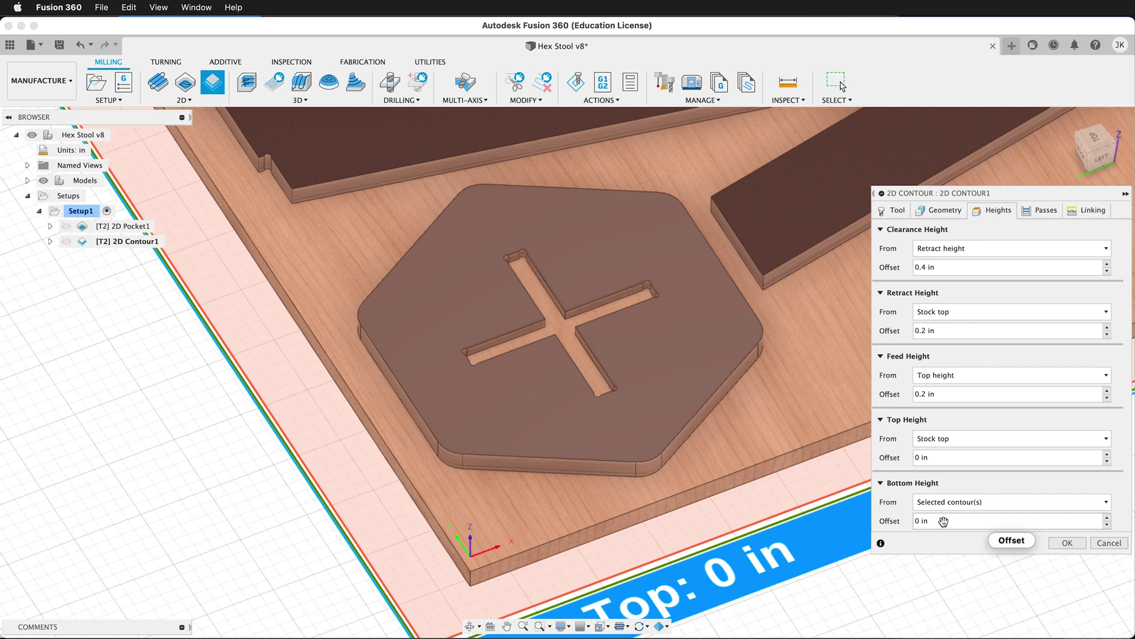
Step: Change the contour's Bottom Height Offset from 0 in to -0.02 in
{"action": "left_click", "coordinate": [942, 520]}
{"action": "left_click_drag", "start_coordinate": [942, 521], "coordinate": [912, 521]}
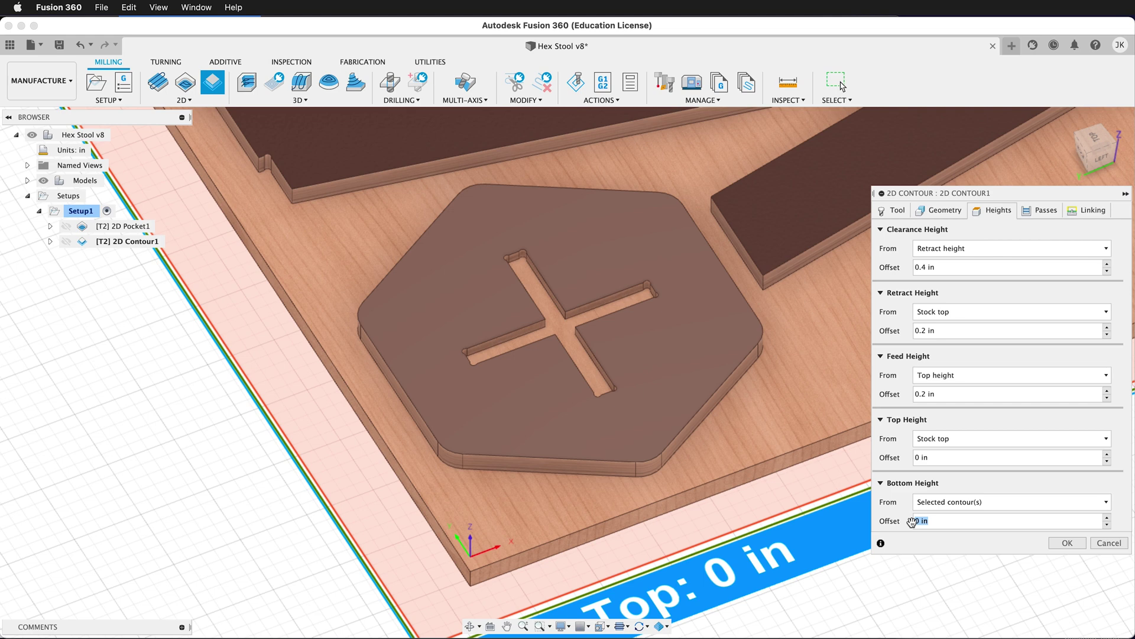
{"action": "key", "text": "BackSpace"}
Step: Set the contour's Passes tolerance to 0.001 in
{"action": "left_click", "coordinate": [1042, 210]}
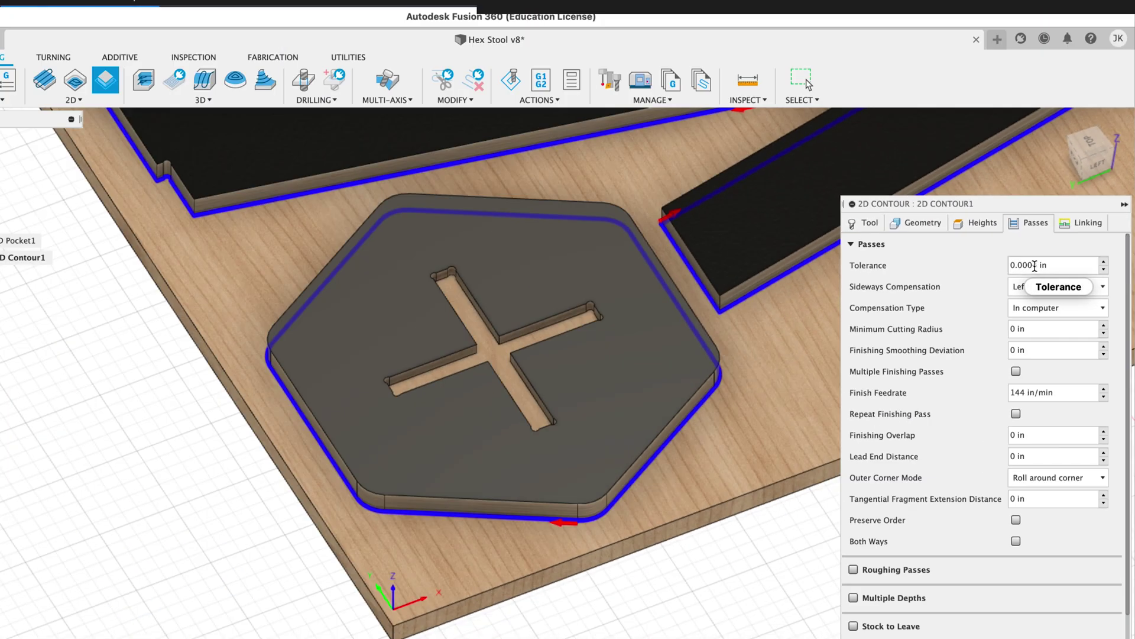
{"action": "right_click", "coordinate": [1040, 266]}
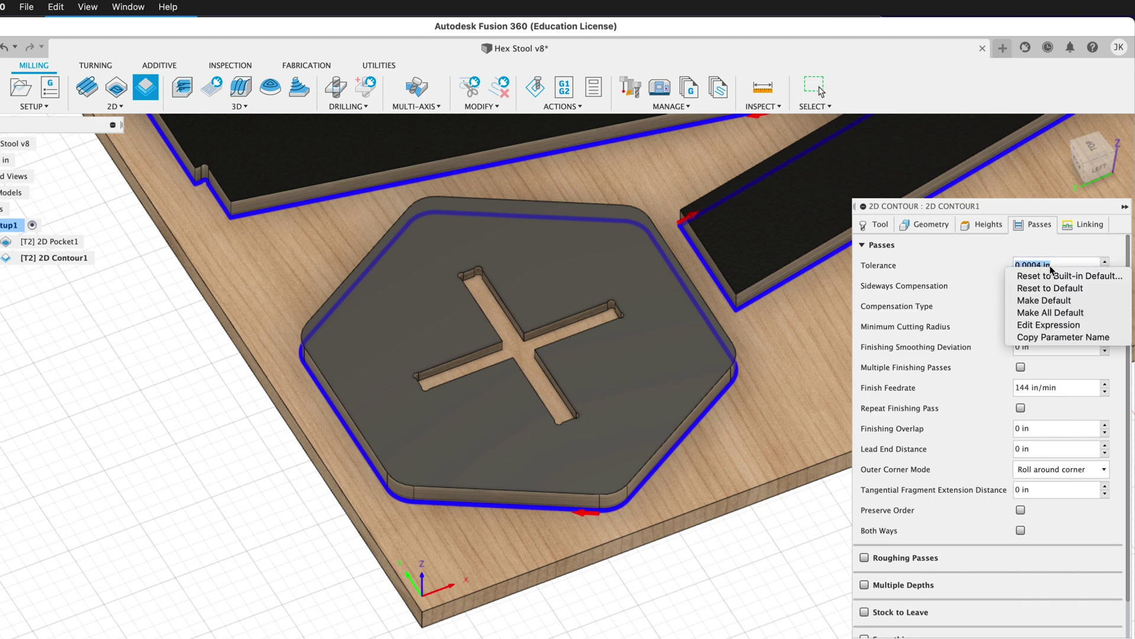
{"action": "left_click", "coordinate": [1032, 257]}
{"action": "left_click", "coordinate": [1042, 264]}
{"action": "key", "text": "BackSpace"}
{"action": "key", "text": "BackSpace"}
{"action": "type", "text": "1"}
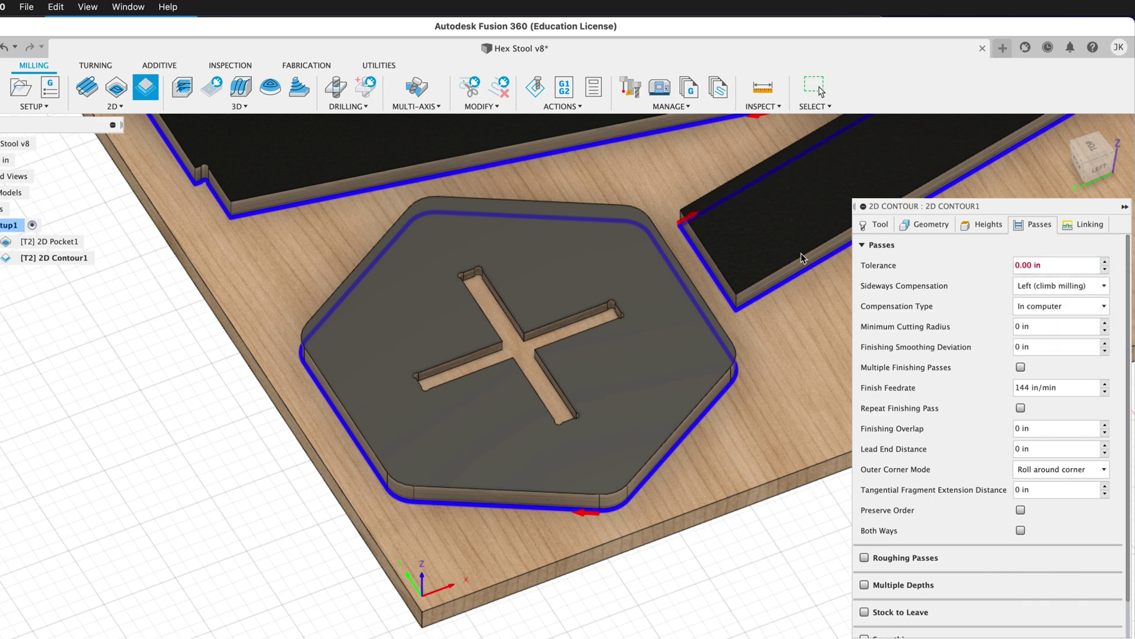
{"action": "left_click", "coordinate": [992, 330]}
Step: Cut in multiple depths with .125 in stepdowns and Rough Final turned off
{"action": "scroll", "coordinate": [952, 449], "scroll_direction": "down", "scroll_amount": 2}
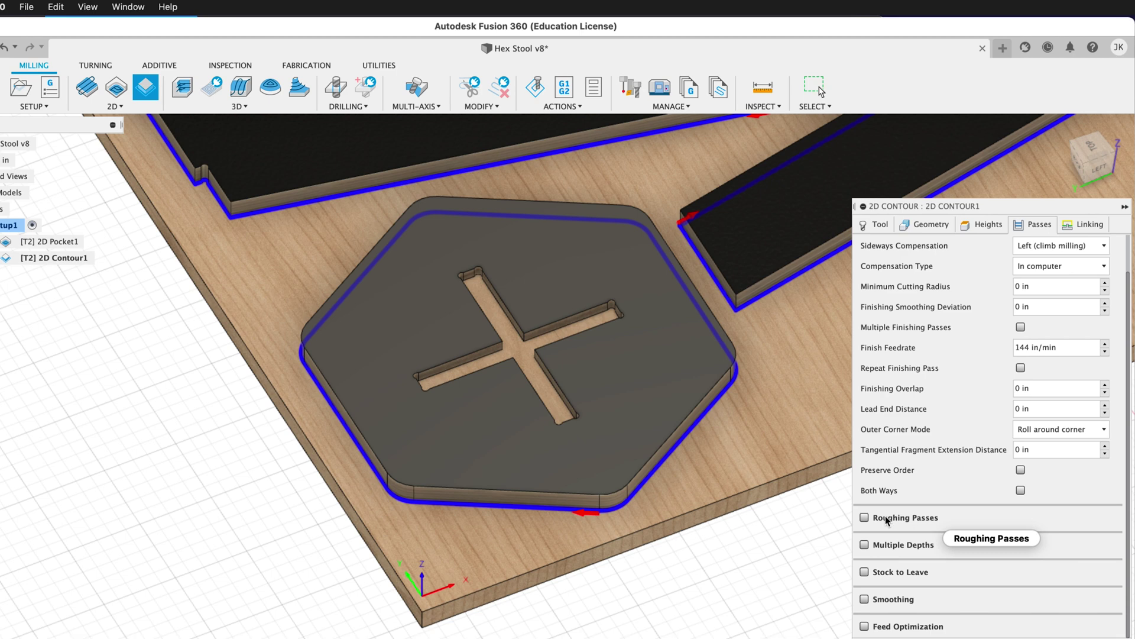
{"action": "left_click", "coordinate": [865, 545]}
{"action": "scroll", "coordinate": [970, 438], "scroll_direction": "down", "scroll_amount": 10}
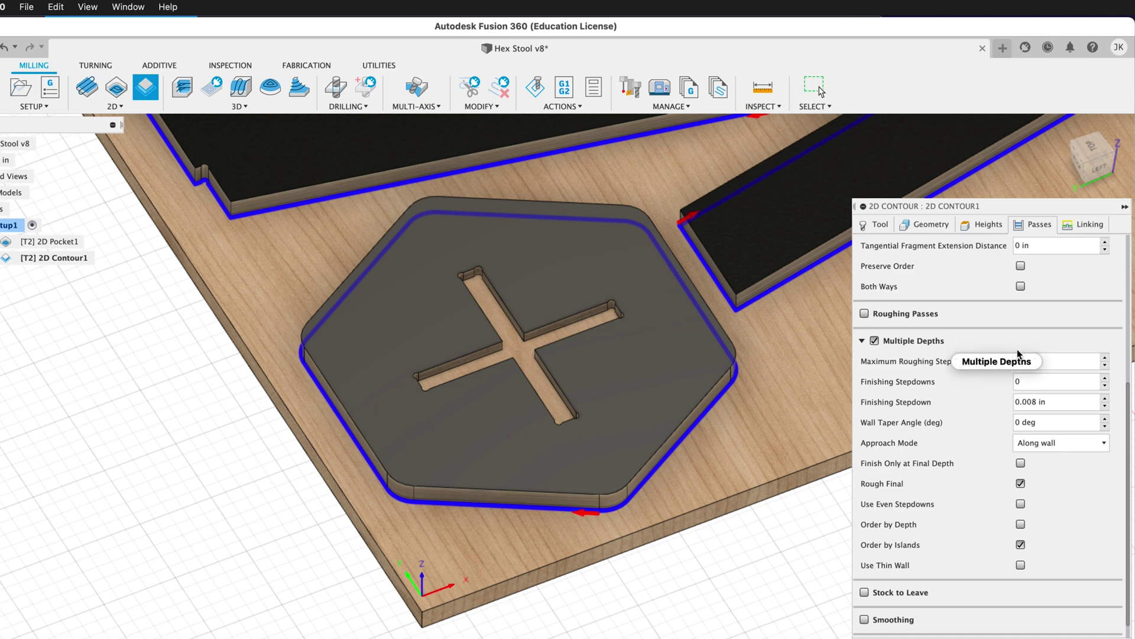
{"action": "left_click", "coordinate": [1054, 360]}
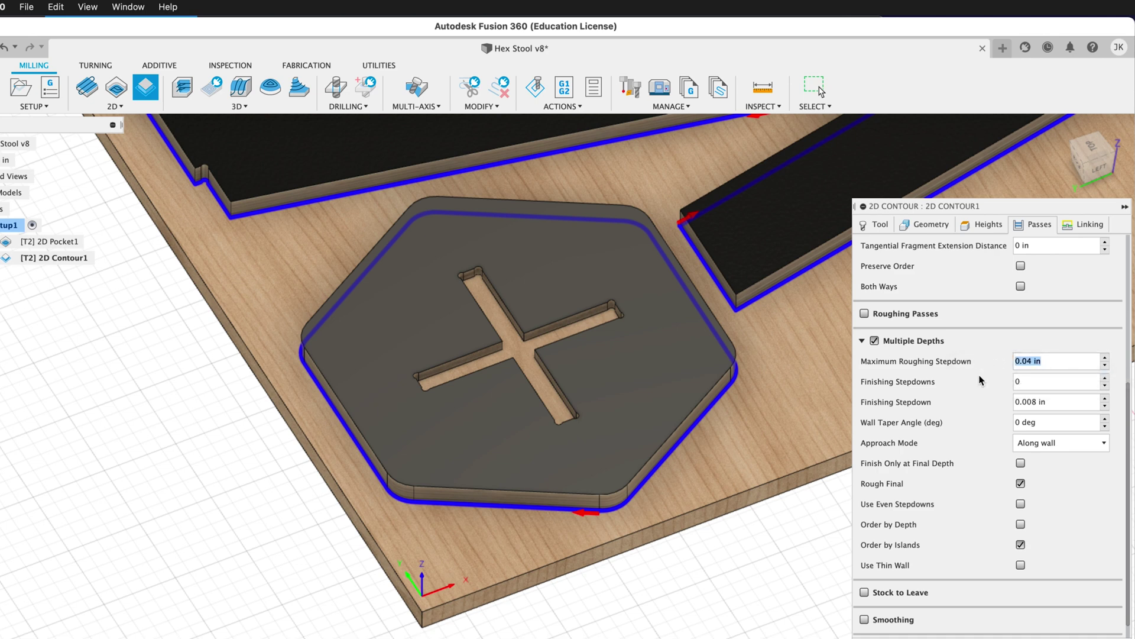
{"action": "type", "text": ".125"}
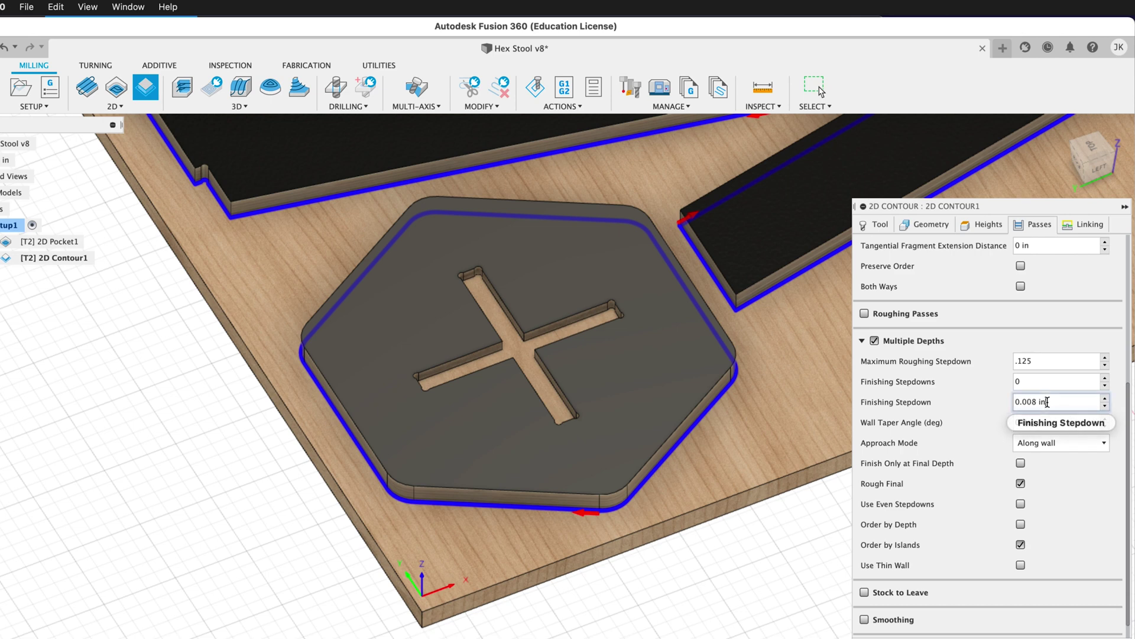
{"action": "left_click_drag", "start_coordinate": [1048, 403], "coordinate": [989, 401]}
{"action": "type", "text": ".125"}
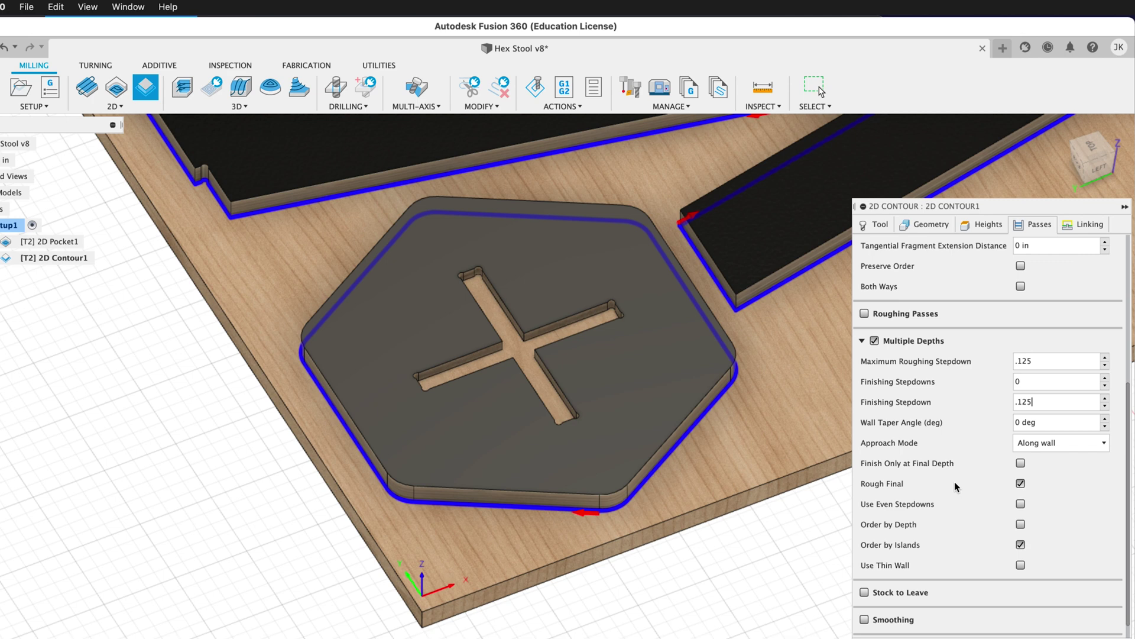
{"action": "scroll", "coordinate": [955, 481], "scroll_direction": "down", "scroll_amount": 1}
{"action": "left_click", "coordinate": [1021, 463]}
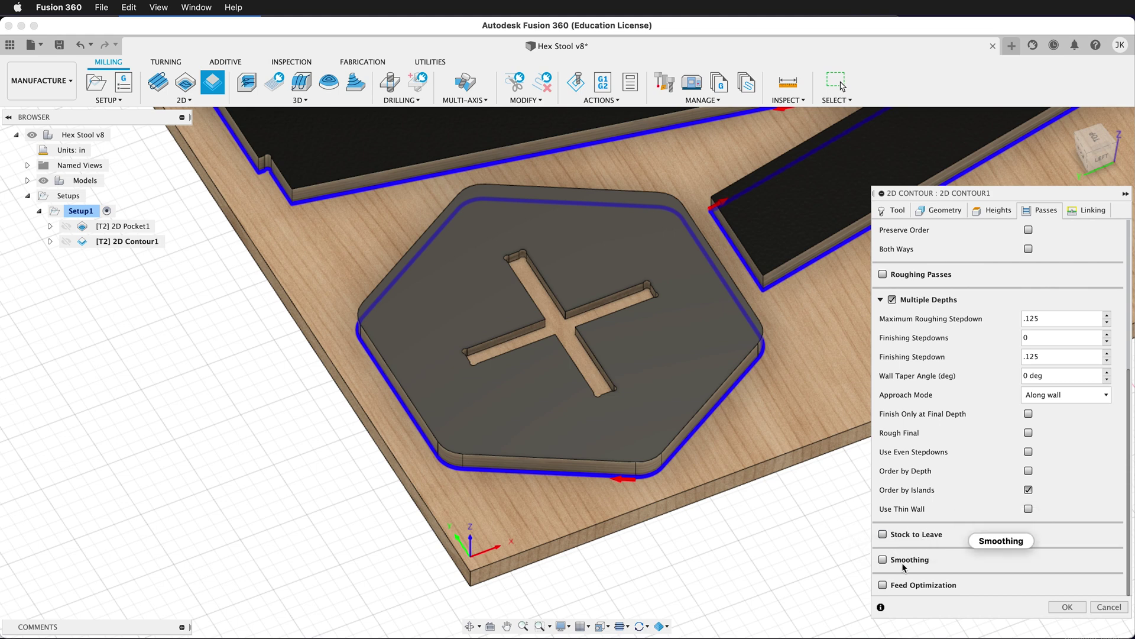
Step: Enable contour smoothing with a 0.004 in tolerance
{"action": "left_click", "coordinate": [883, 560]}
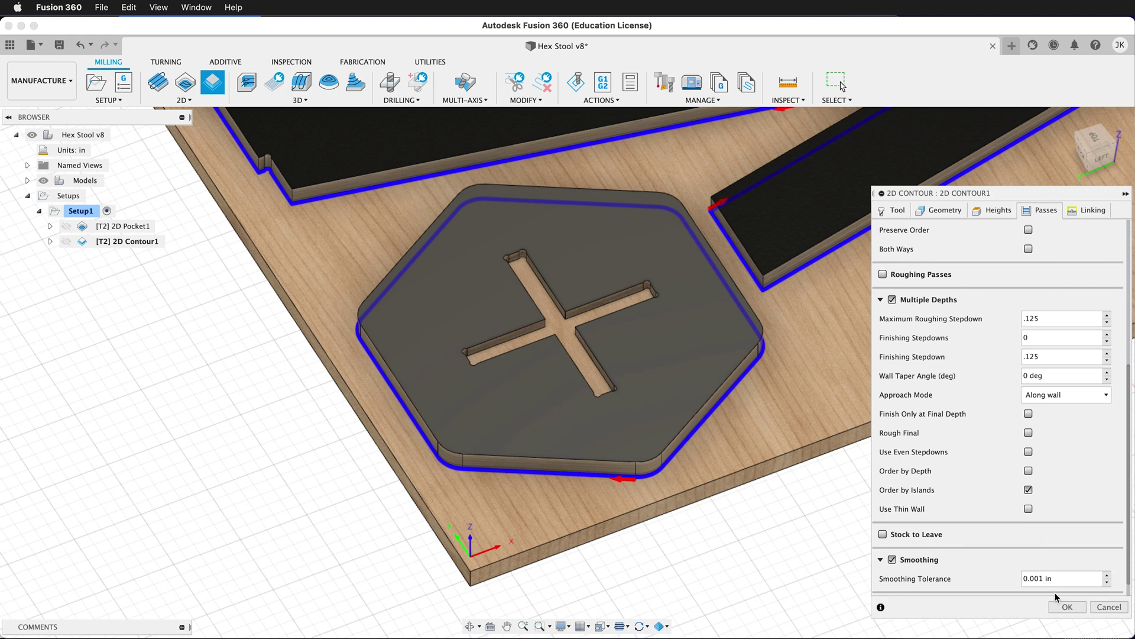
{"action": "scroll", "coordinate": [1034, 470], "scroll_direction": "up", "scroll_amount": 5}
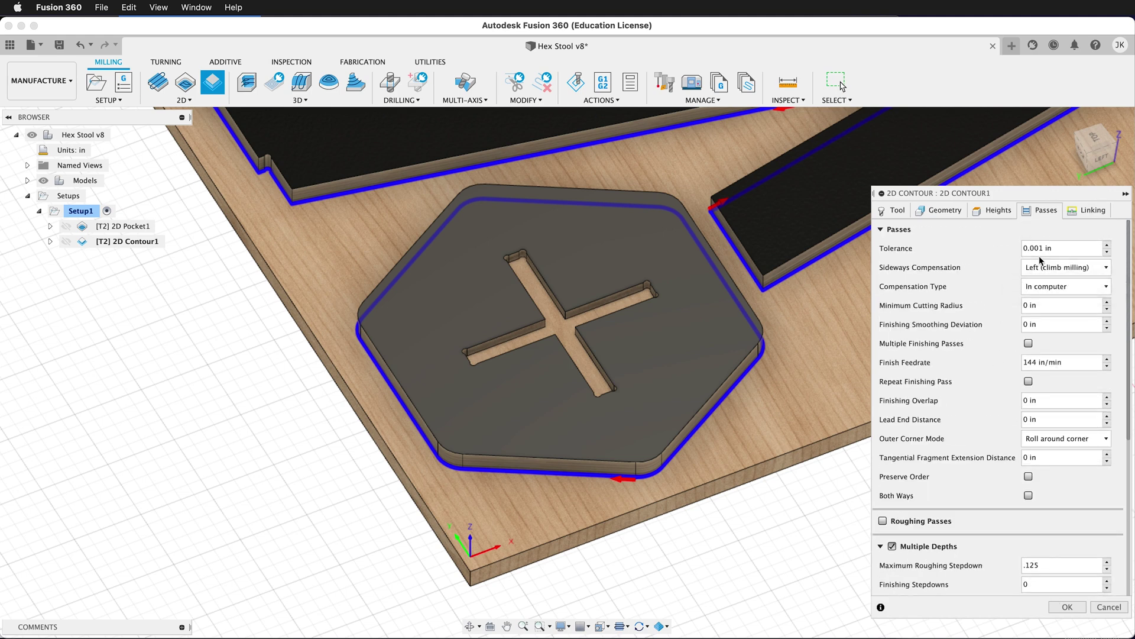
{"action": "scroll", "coordinate": [971, 521], "scroll_direction": "down", "scroll_amount": 5}
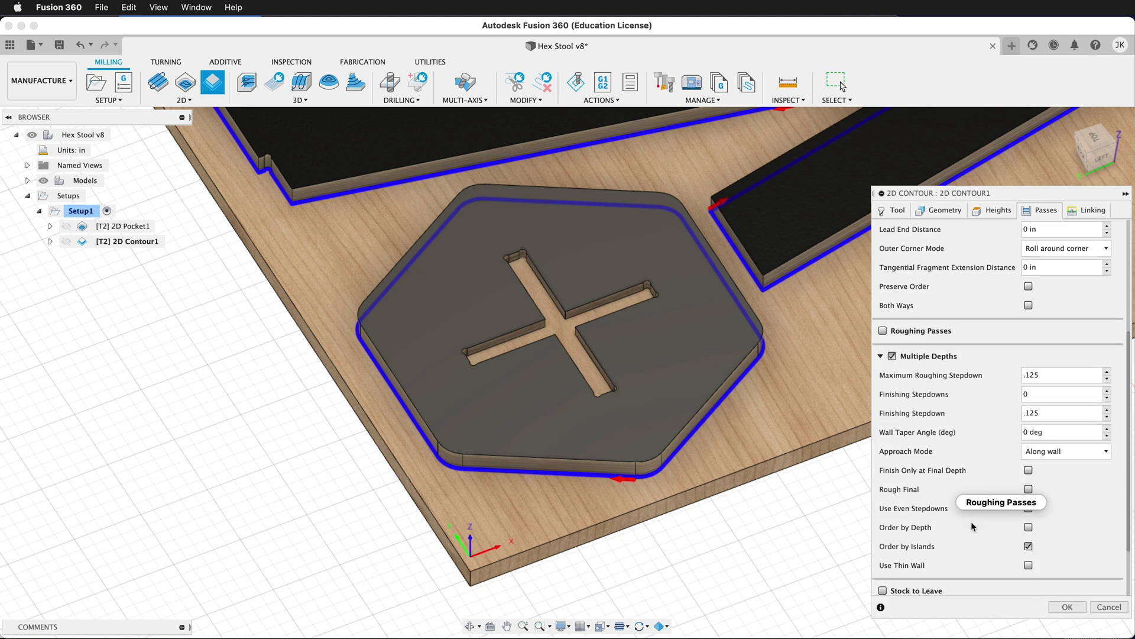
{"action": "left_click", "coordinate": [1043, 560]}
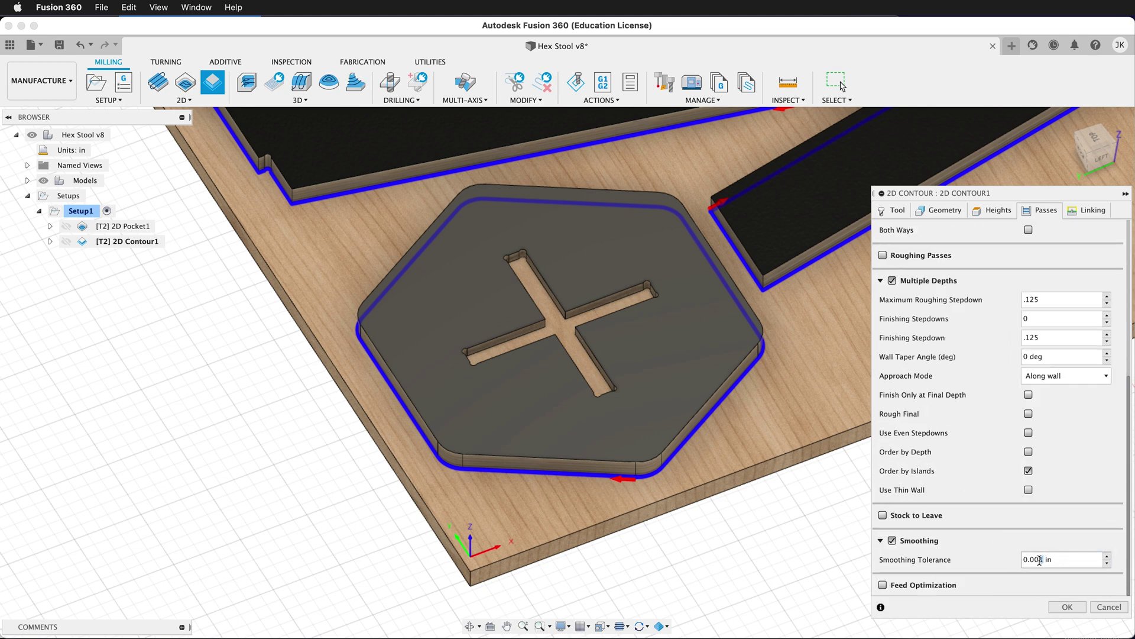
{"action": "key", "text": "BackSpace"}
{"action": "type", "text": "4"}
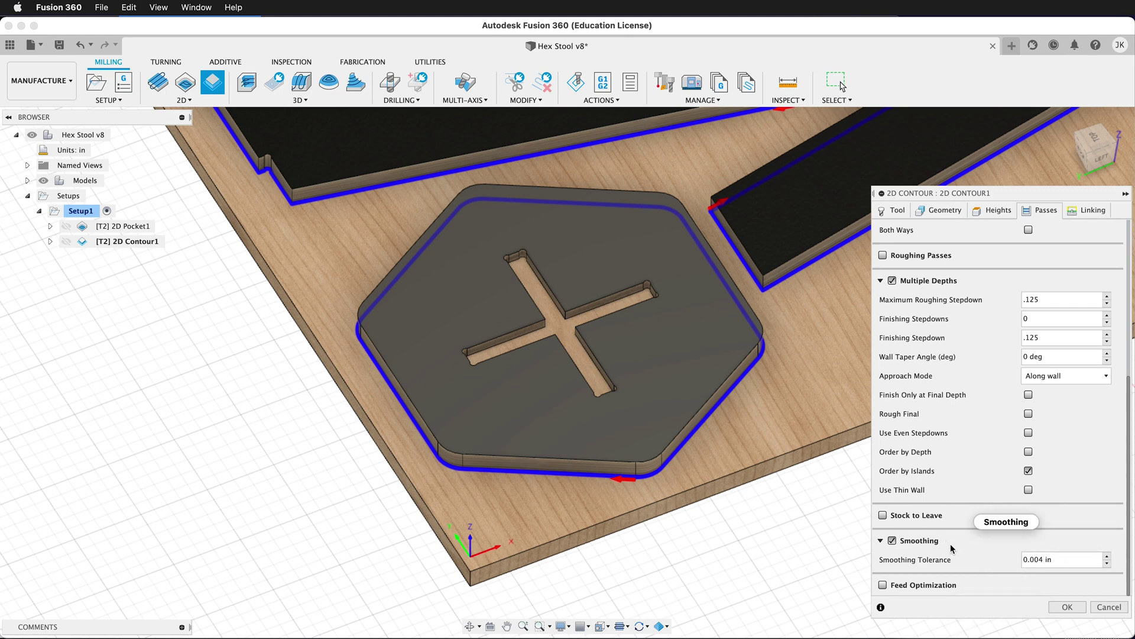
{"action": "scroll", "coordinate": [950, 479], "scroll_direction": "up", "scroll_amount": 3}
{"action": "scroll", "coordinate": [952, 476], "scroll_direction": "down", "scroll_amount": 3}
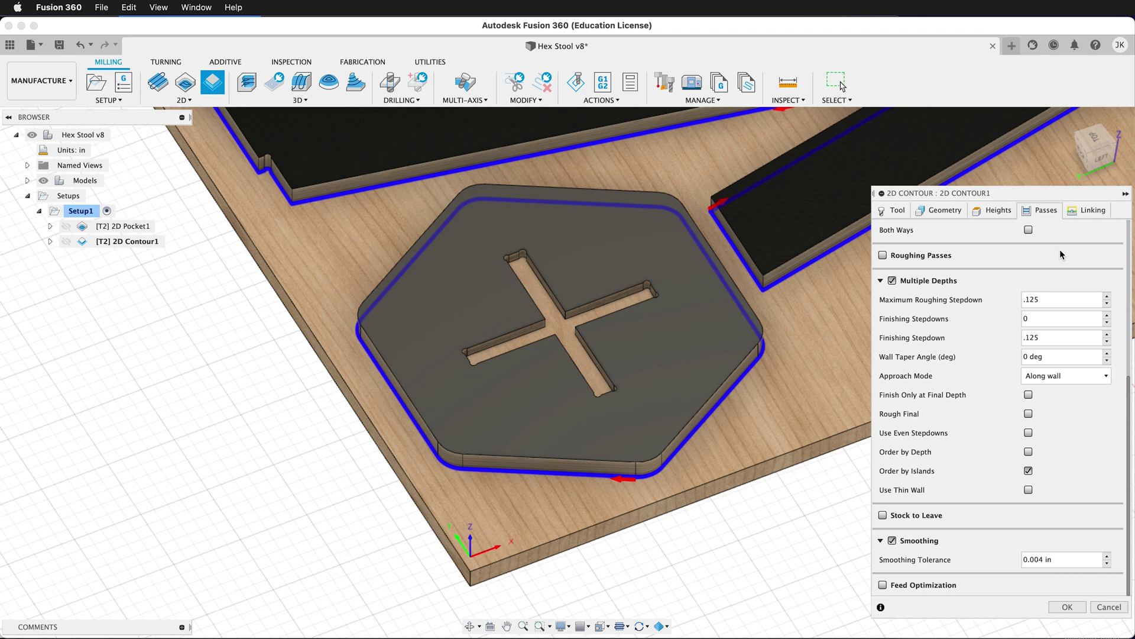
Step: Set the Linking safe distance to 0.164 in and generate 2D Contour1
{"action": "left_click", "coordinate": [1083, 214]}
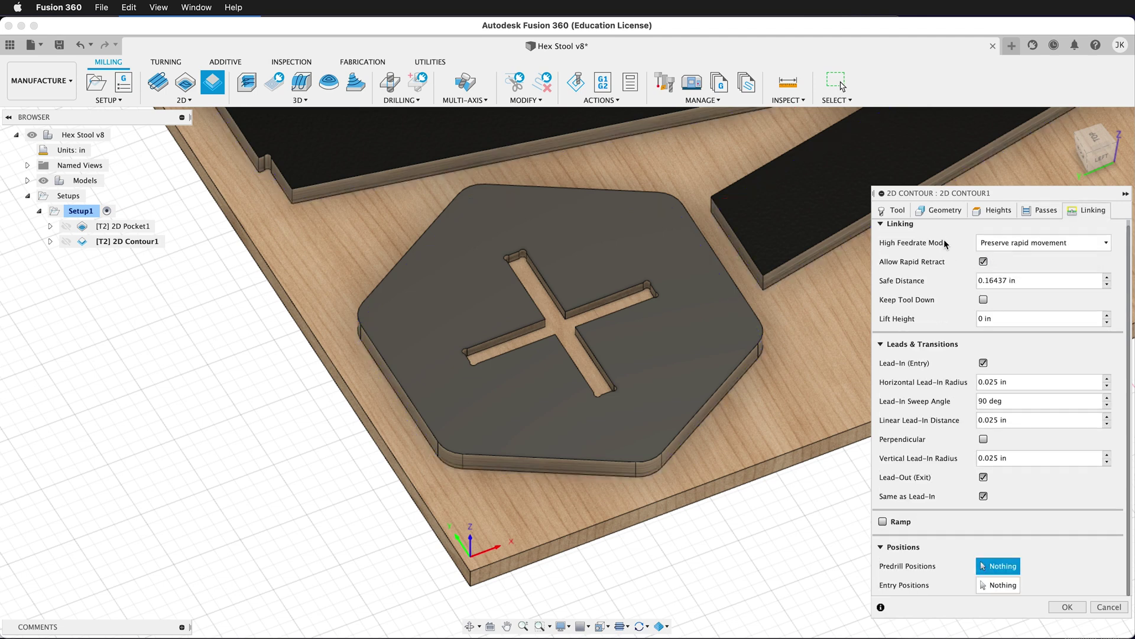
{"action": "left_click", "coordinate": [1007, 282]}
{"action": "key", "text": "BackSpace"}
{"action": "key", "text": "BackSpace"}
{"action": "key", "text": "Return"}
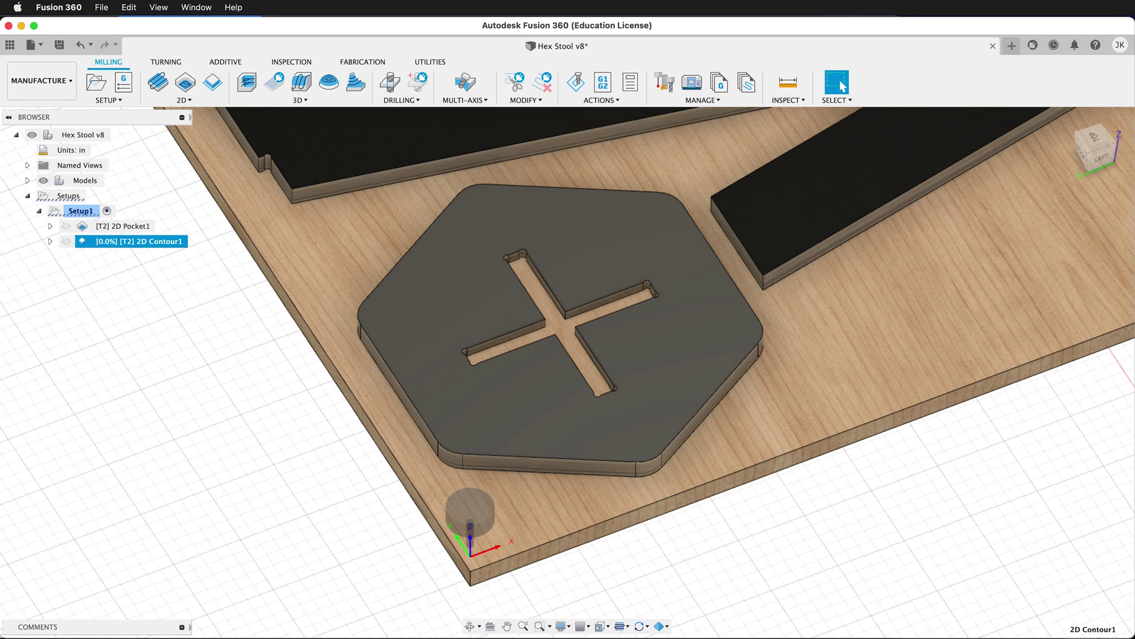
Step: Hide the stool model and start playing a simulation of Setup1
{"action": "scroll", "coordinate": [685, 364], "scroll_direction": "down", "scroll_amount": 5}
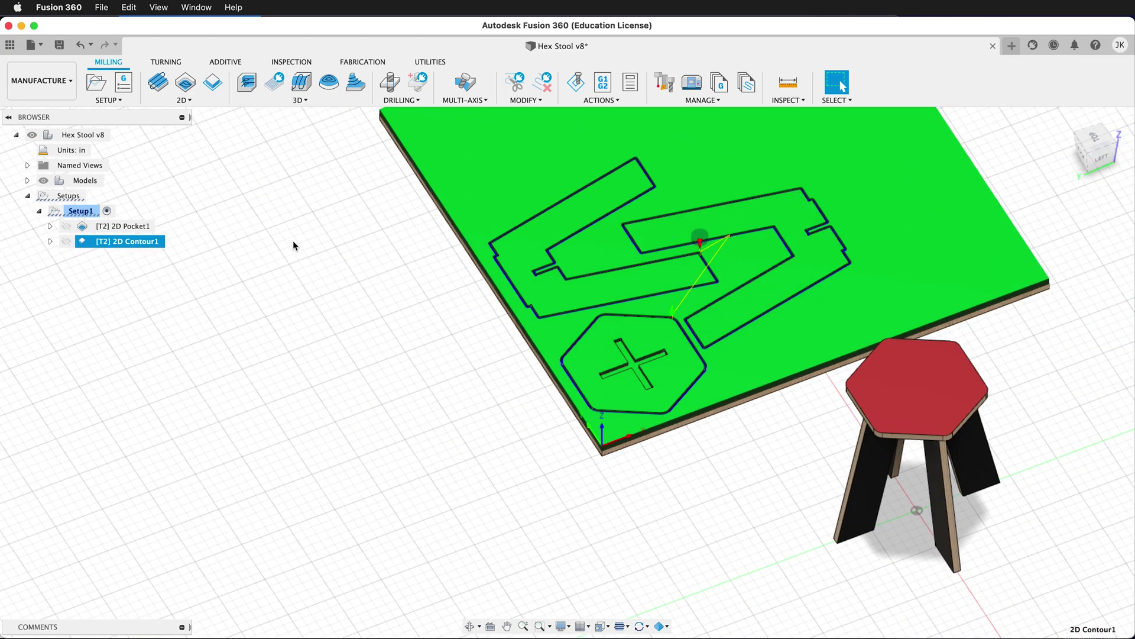
{"action": "left_click", "coordinate": [44, 181]}
{"action": "left_click", "coordinate": [44, 182]}
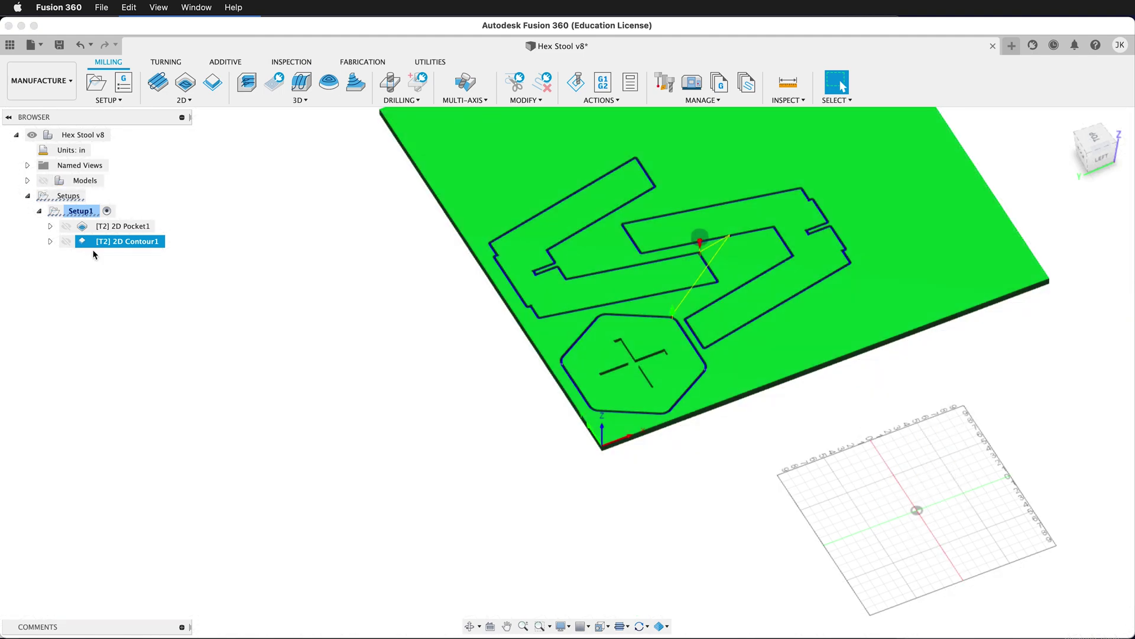
{"action": "left_click", "coordinate": [83, 213]}
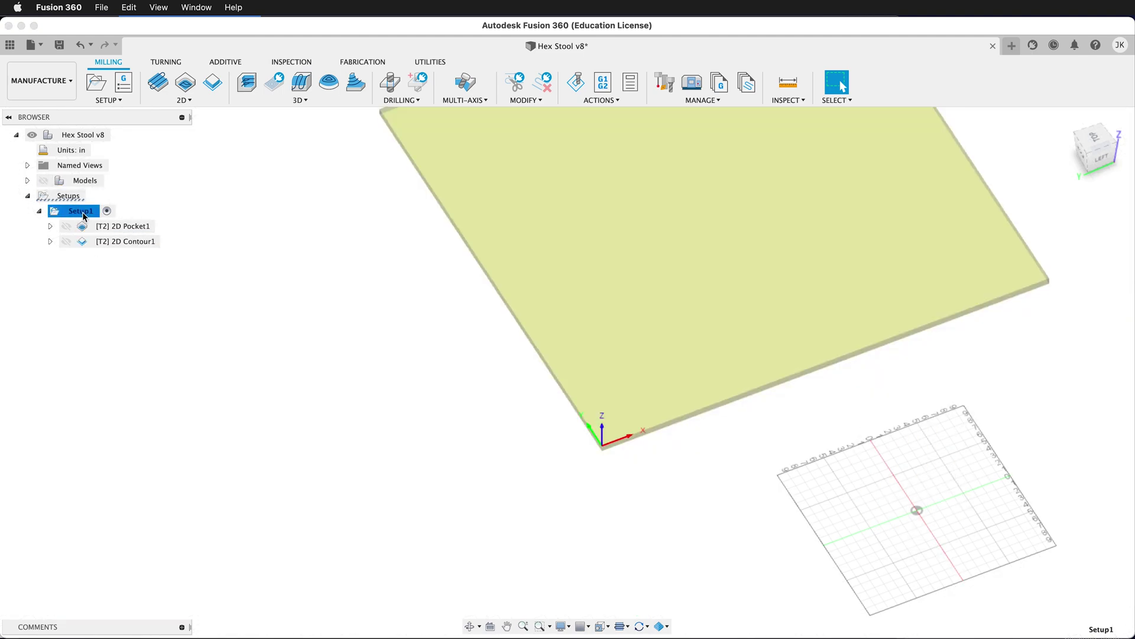
{"action": "right_click", "coordinate": [84, 217]}
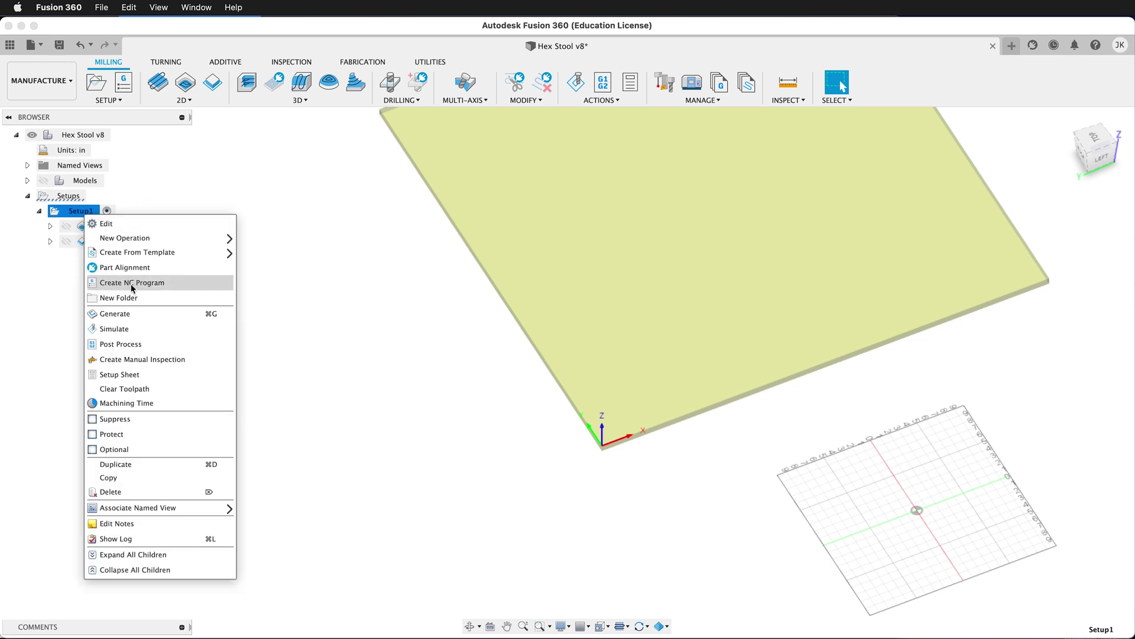
{"action": "left_click", "coordinate": [135, 329]}
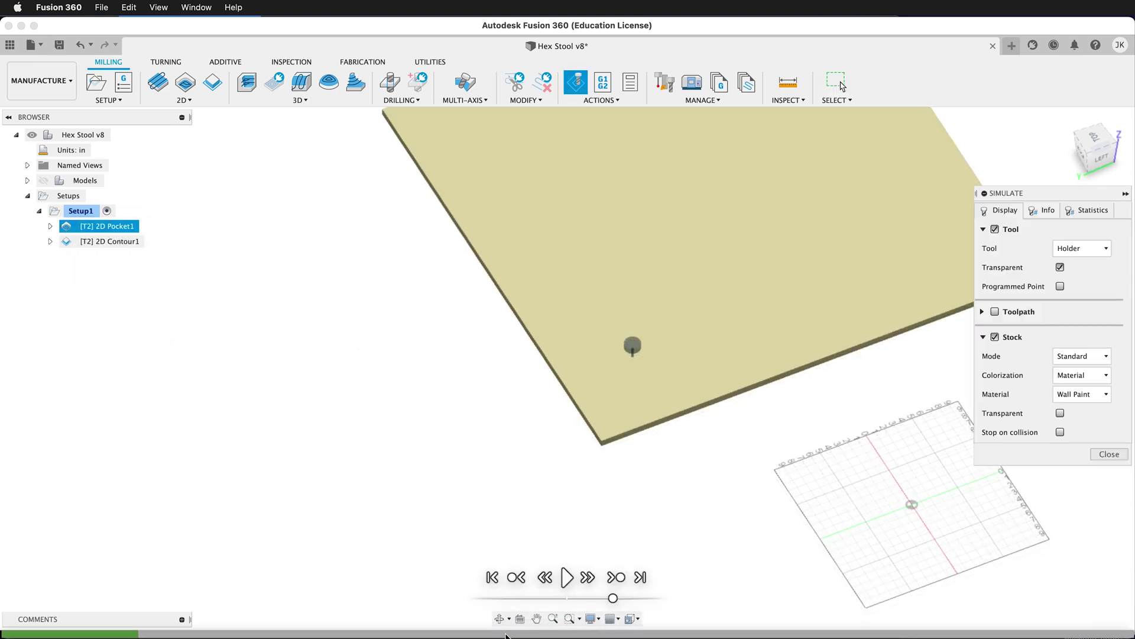
{"action": "left_click", "coordinate": [567, 576]}
Step: Skip the simulation to the end, inspect the tabbed cuts from above, and close it
{"action": "scroll", "coordinate": [651, 328], "scroll_direction": "up", "scroll_amount": 5}
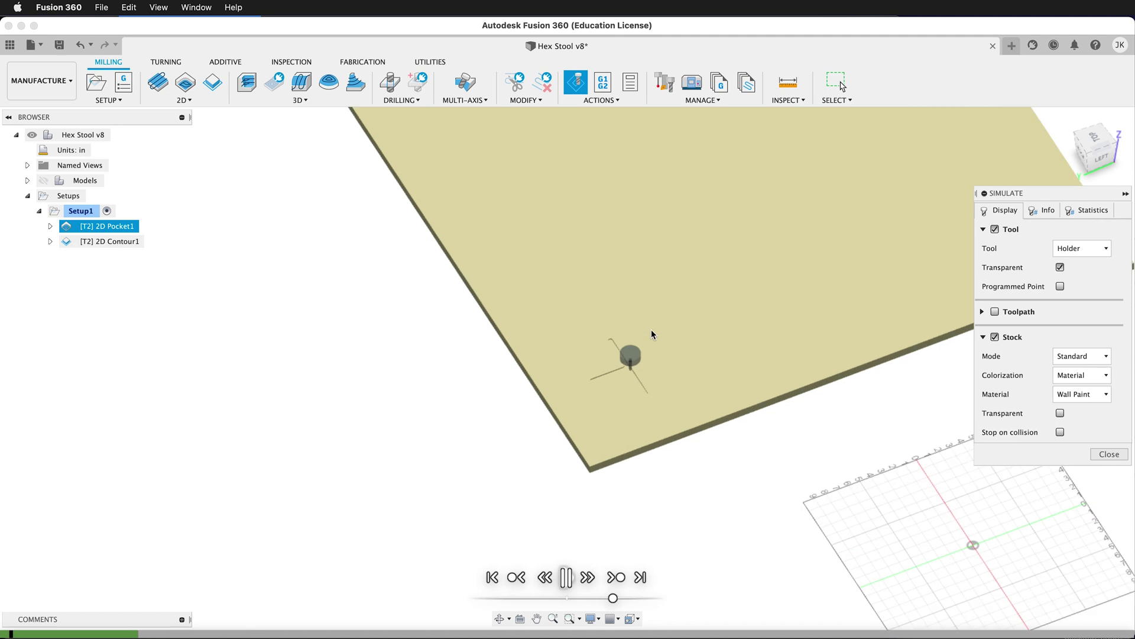
{"action": "scroll", "coordinate": [671, 355], "scroll_direction": "up", "scroll_amount": 3}
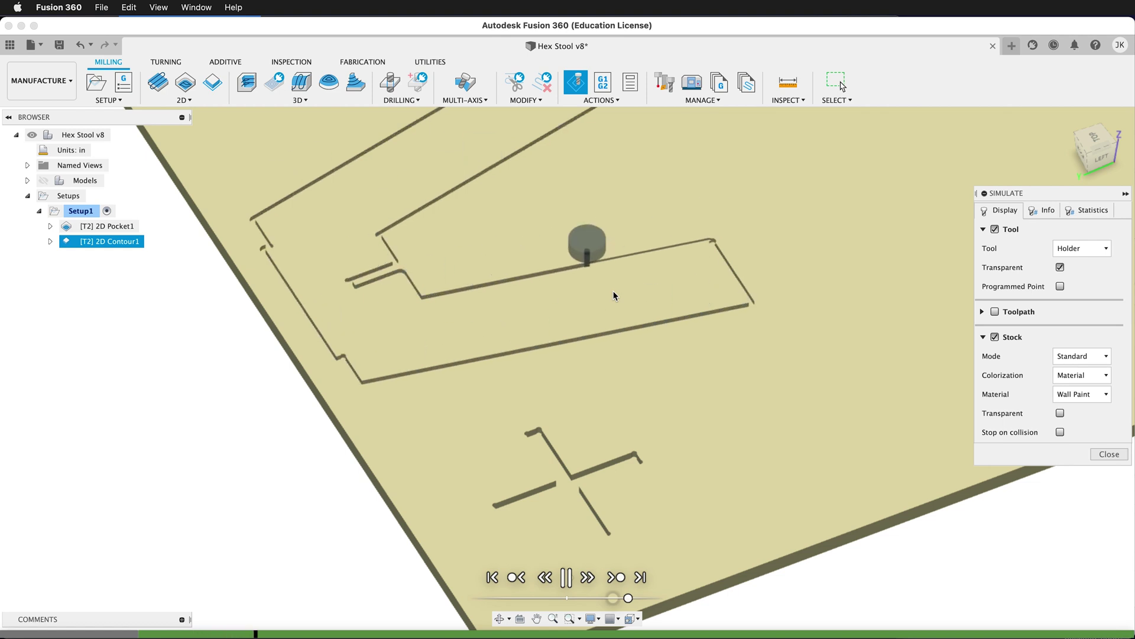
{"action": "scroll", "coordinate": [615, 294], "scroll_direction": "down", "scroll_amount": 3}
{"action": "scroll", "coordinate": [615, 294], "scroll_direction": "down", "scroll_amount": 2}
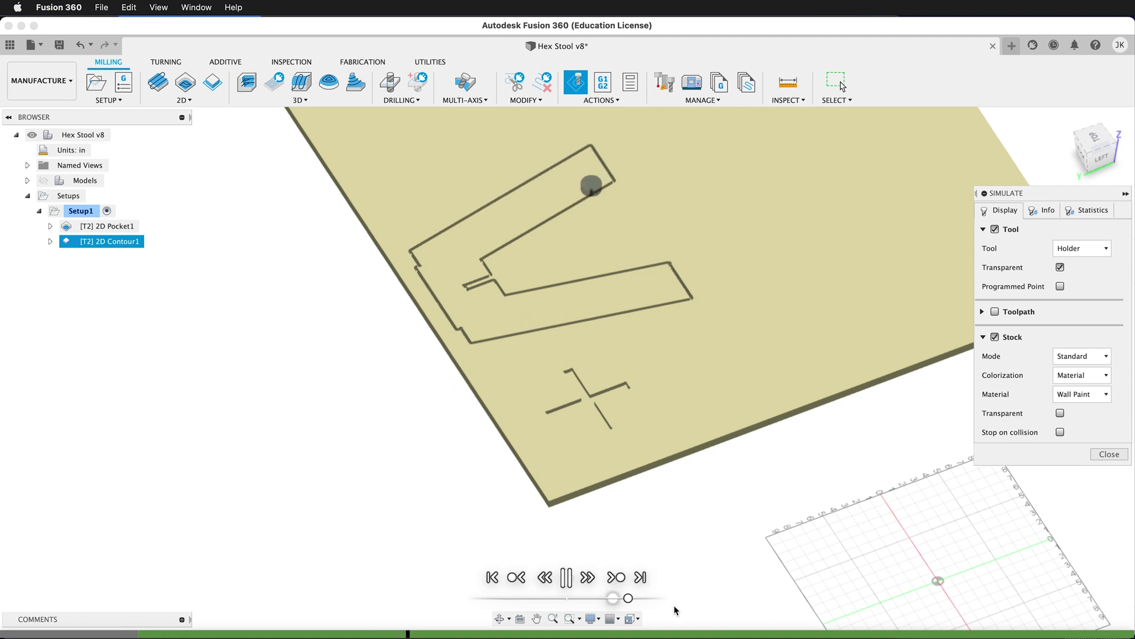
{"action": "left_click", "coordinate": [641, 577]}
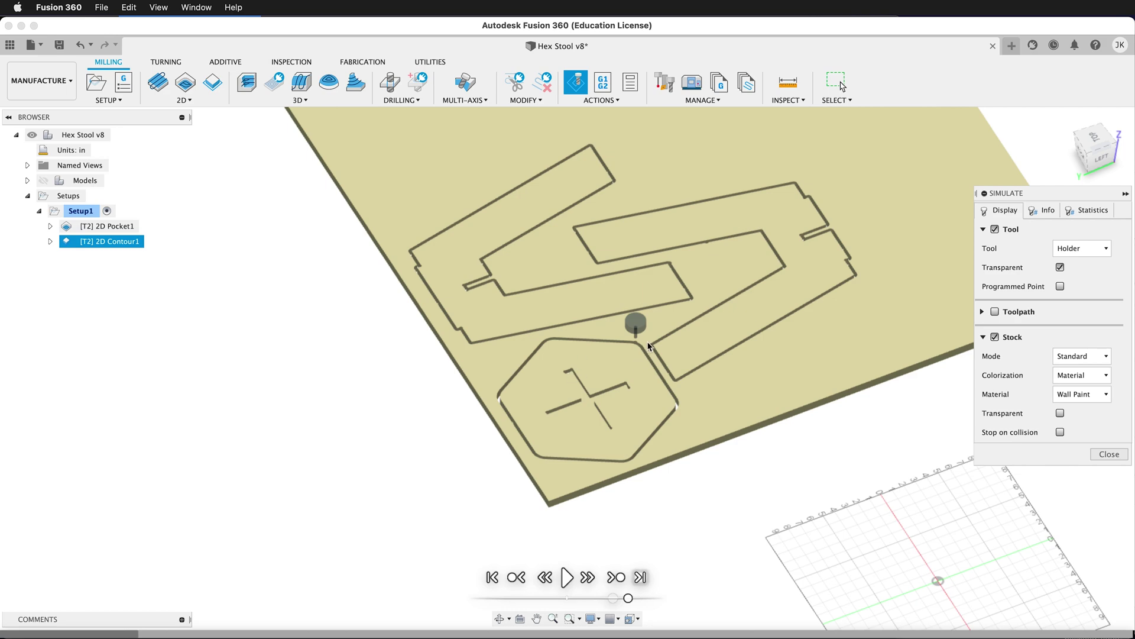
{"action": "scroll", "coordinate": [698, 255], "scroll_direction": "up", "scroll_amount": 6}
{"action": "middle_click_drag", "start_coordinate": [686, 254], "coordinate": [644, 297], "text": "shift"}
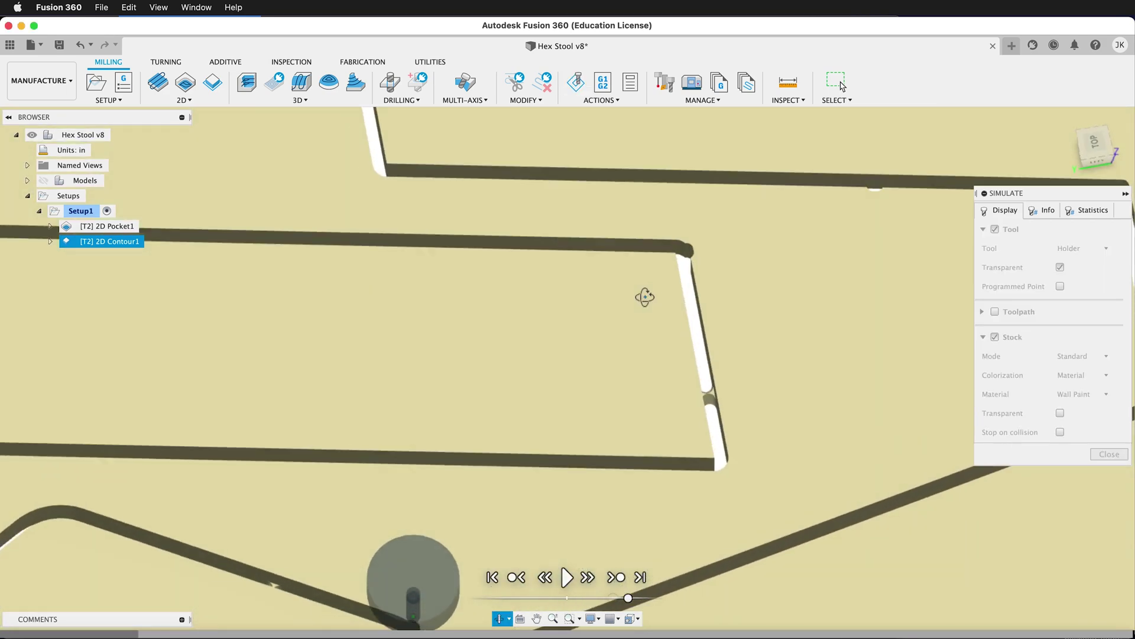
{"action": "scroll", "coordinate": [712, 386], "scroll_direction": "up", "scroll_amount": 5}
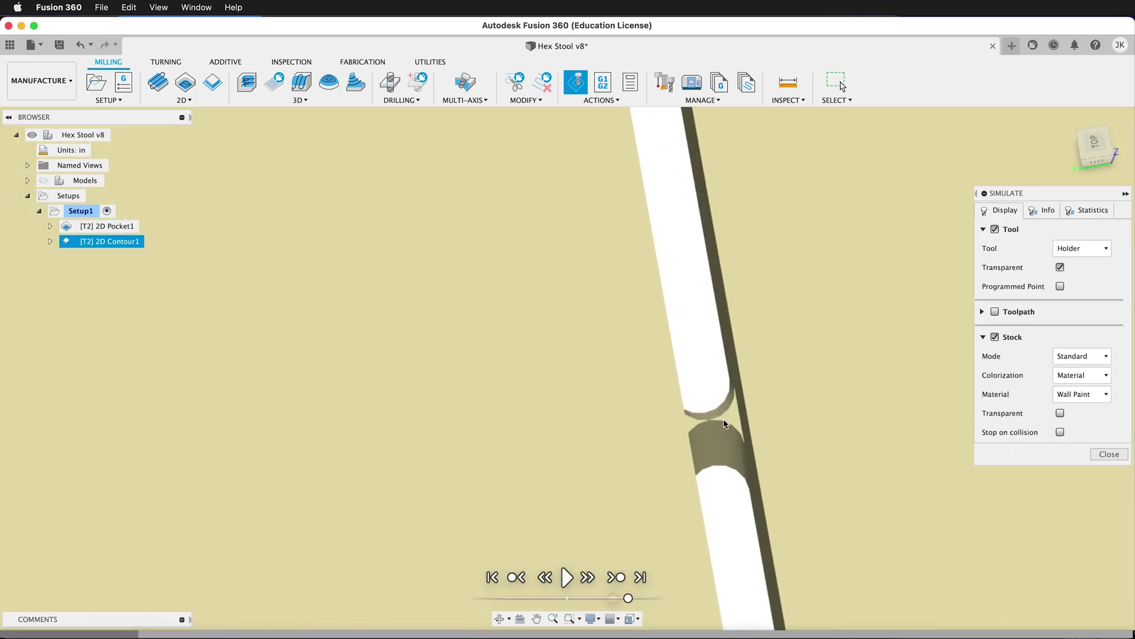
{"action": "scroll", "coordinate": [764, 443], "scroll_direction": "down", "scroll_amount": 6}
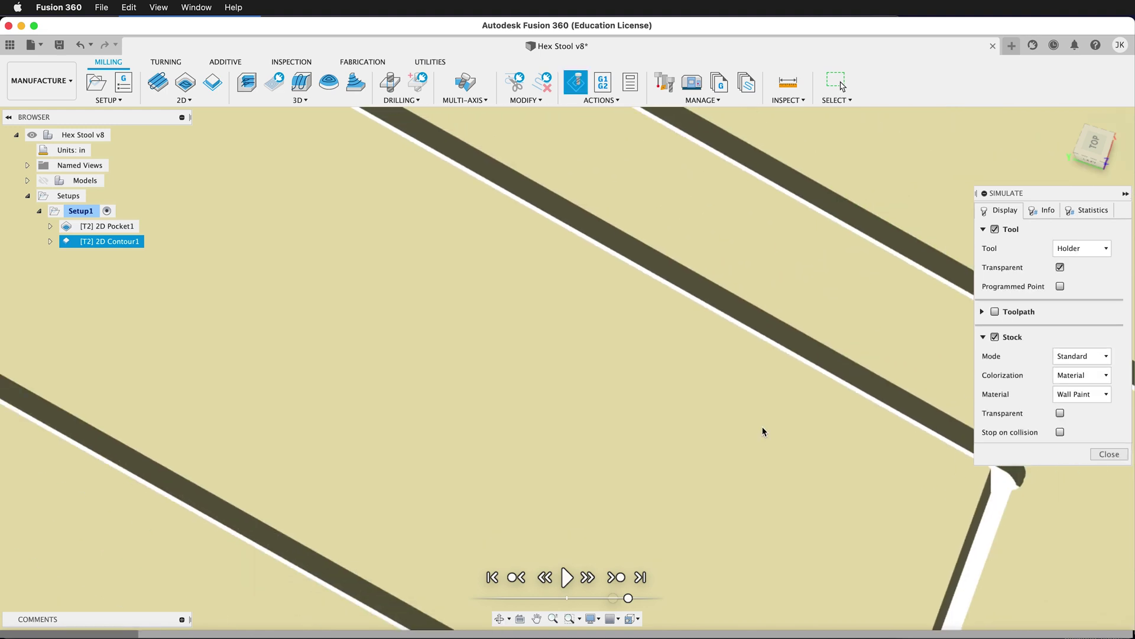
{"action": "scroll", "coordinate": [762, 426], "scroll_direction": "down", "scroll_amount": 8}
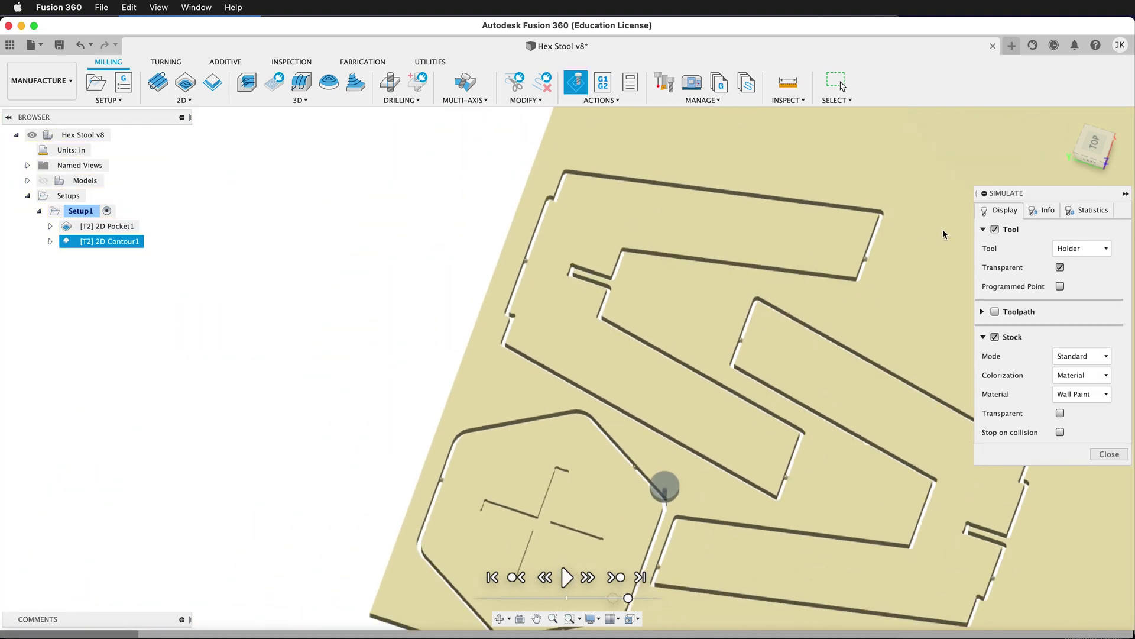
{"action": "left_click", "coordinate": [1109, 454]}
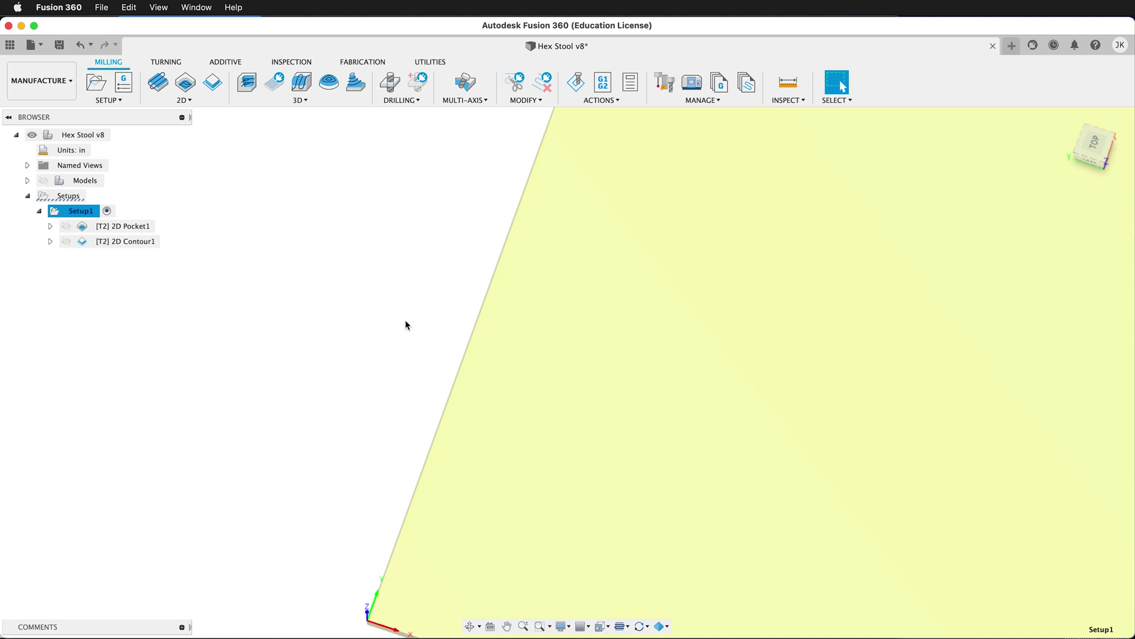
{"action": "middle_click_drag", "start_coordinate": [405, 324], "coordinate": [418, 291], "text": "shift"}
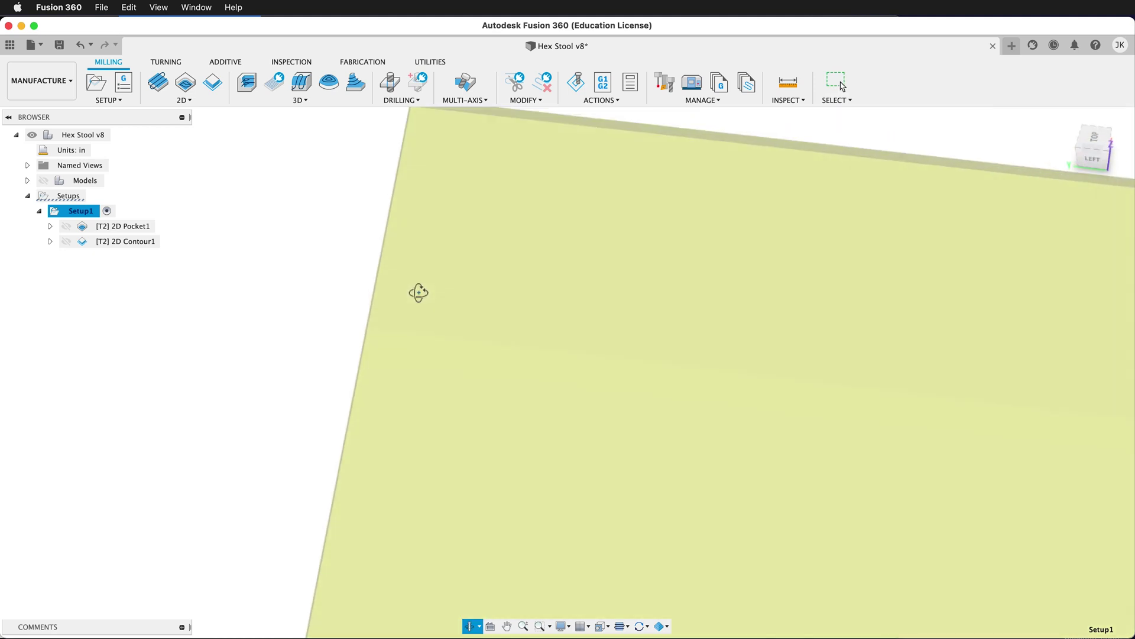
{"action": "left_click", "coordinate": [144, 227]}
{"action": "scroll", "coordinate": [457, 233], "scroll_direction": "down", "scroll_amount": 5}
{"action": "left_click", "coordinate": [1093, 167]}
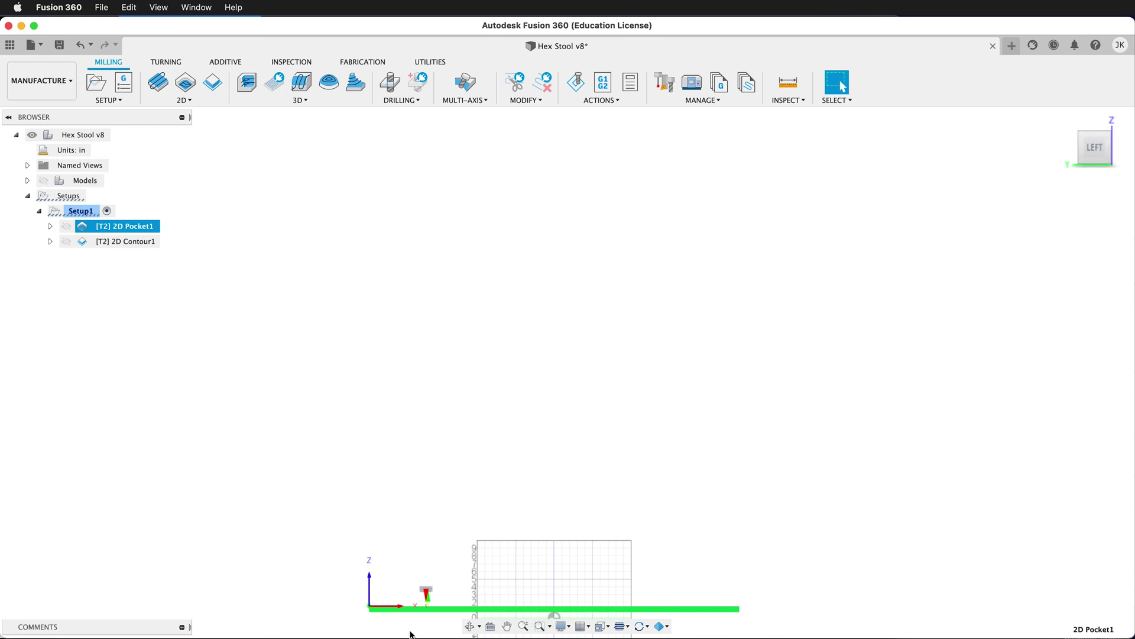
{"action": "scroll", "coordinate": [412, 628], "scroll_direction": "up", "scroll_amount": 5}
{"action": "scroll", "coordinate": [412, 627], "scroll_direction": "up", "scroll_amount": 2}
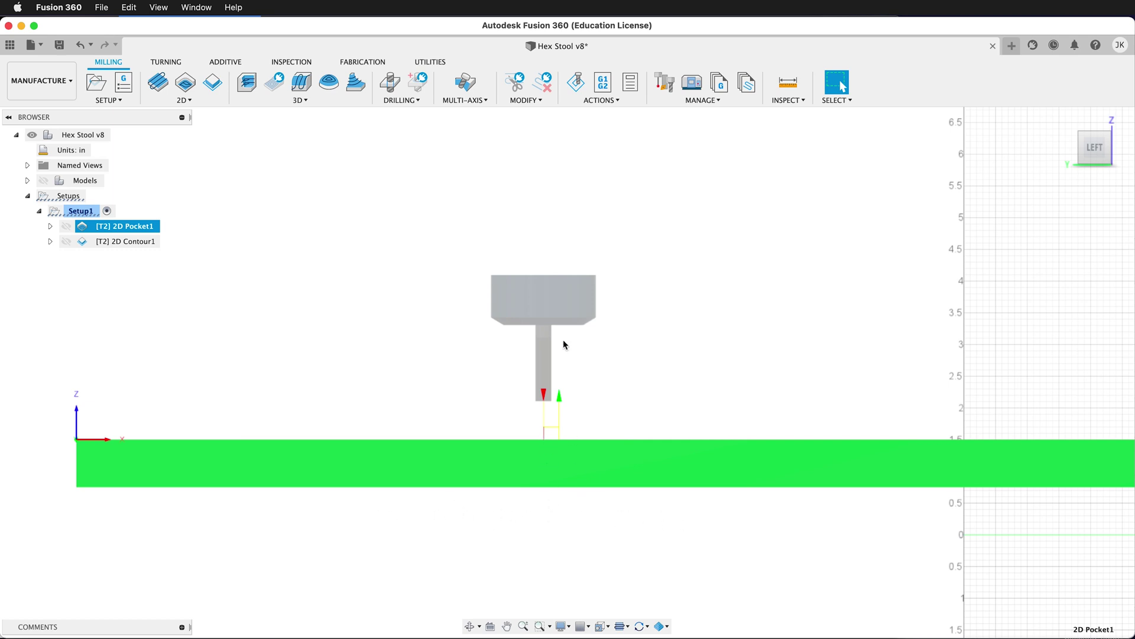
{"action": "left_click", "coordinate": [117, 240]}
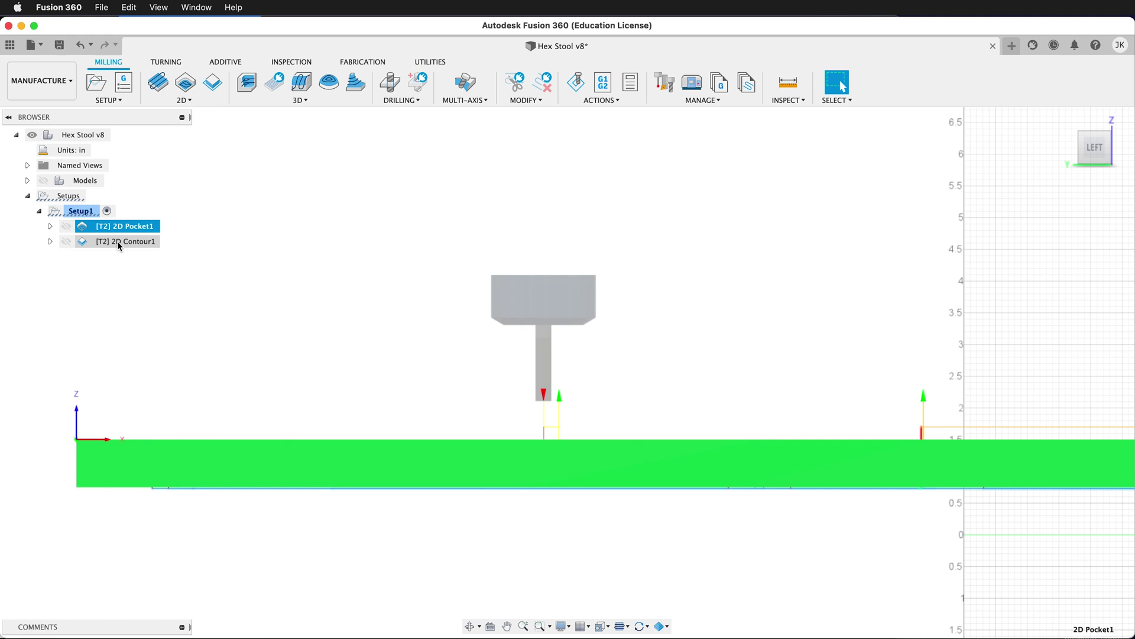
{"action": "scroll", "coordinate": [558, 486], "scroll_direction": "up", "scroll_amount": 4}
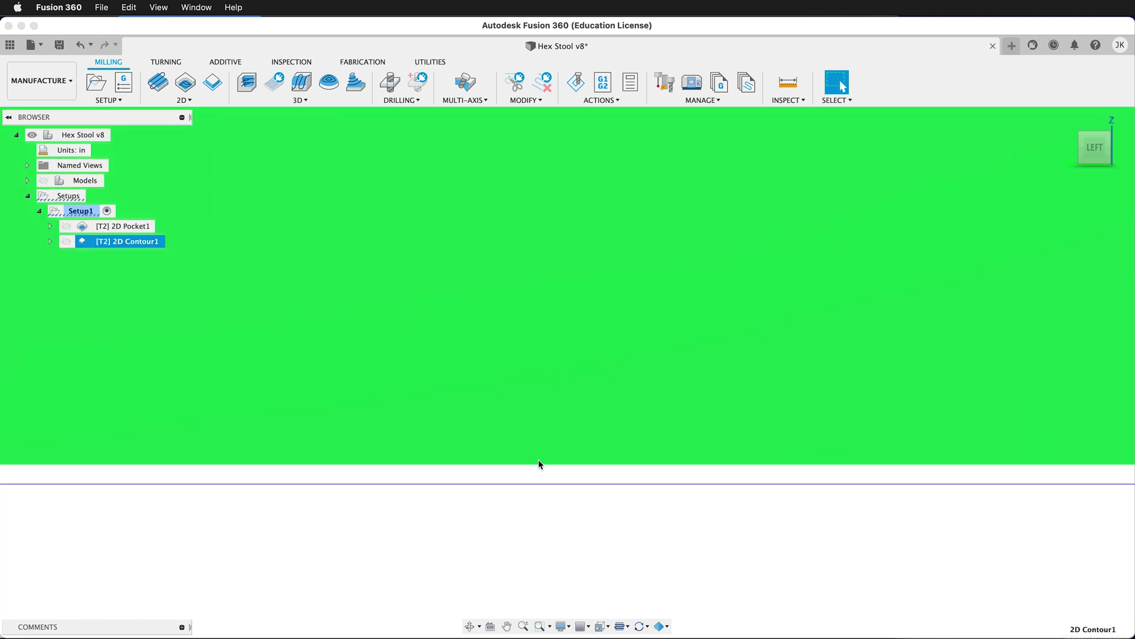
{"action": "scroll", "coordinate": [559, 481], "scroll_direction": "up", "scroll_amount": 1}
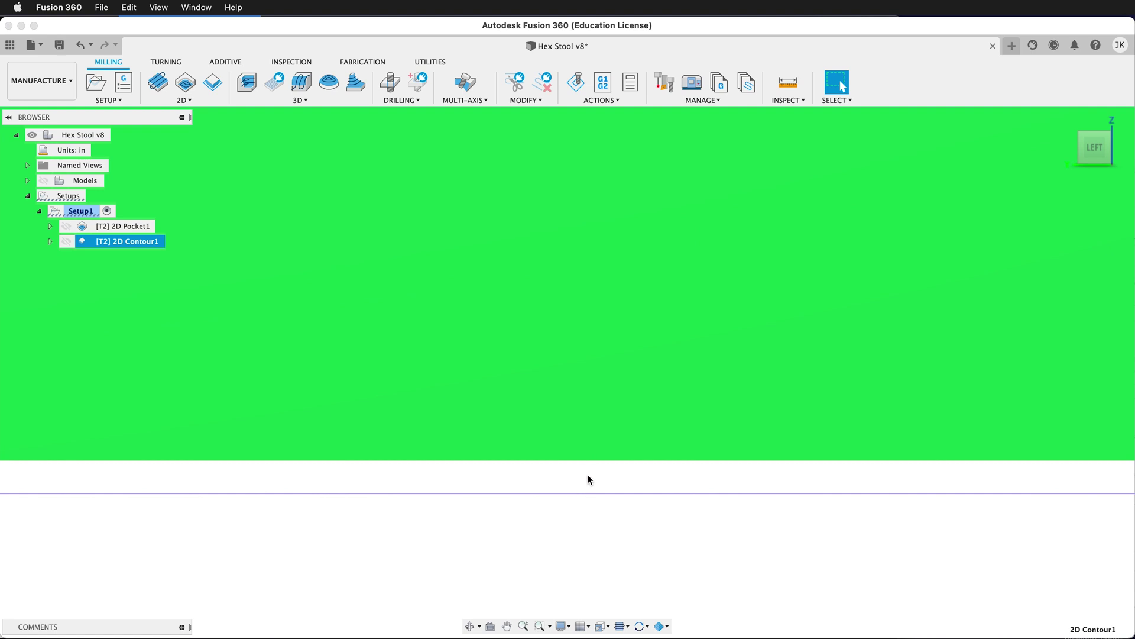
{"action": "scroll", "coordinate": [574, 461], "scroll_direction": "down", "scroll_amount": 2}
{"action": "scroll", "coordinate": [573, 453], "scroll_direction": "down", "scroll_amount": 3}
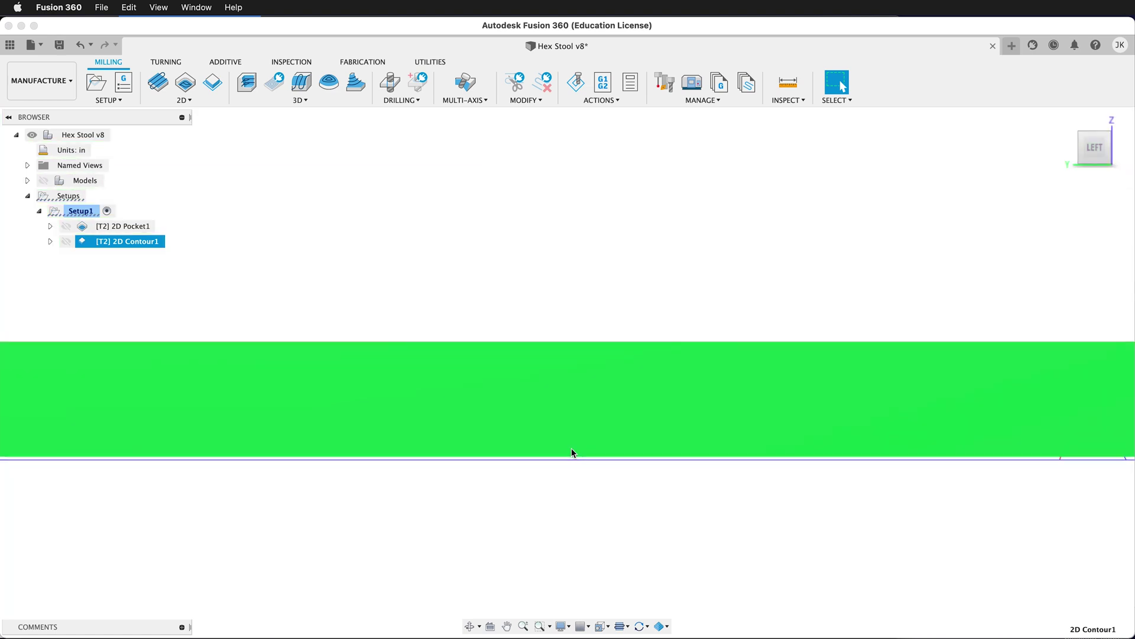
{"action": "scroll", "coordinate": [567, 437], "scroll_direction": "up", "scroll_amount": 5}
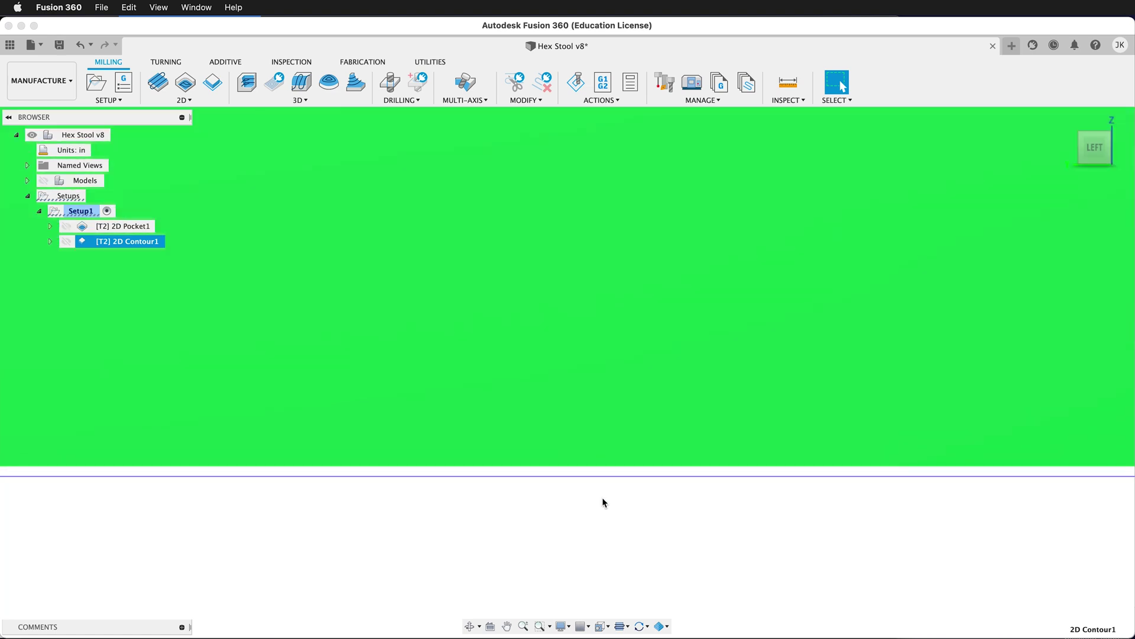
Step: Set the 2D Contour1 bottom height offset to 1 and regenerate the toolpath
{"action": "scroll", "coordinate": [619, 431], "scroll_direction": "down", "scroll_amount": 3}
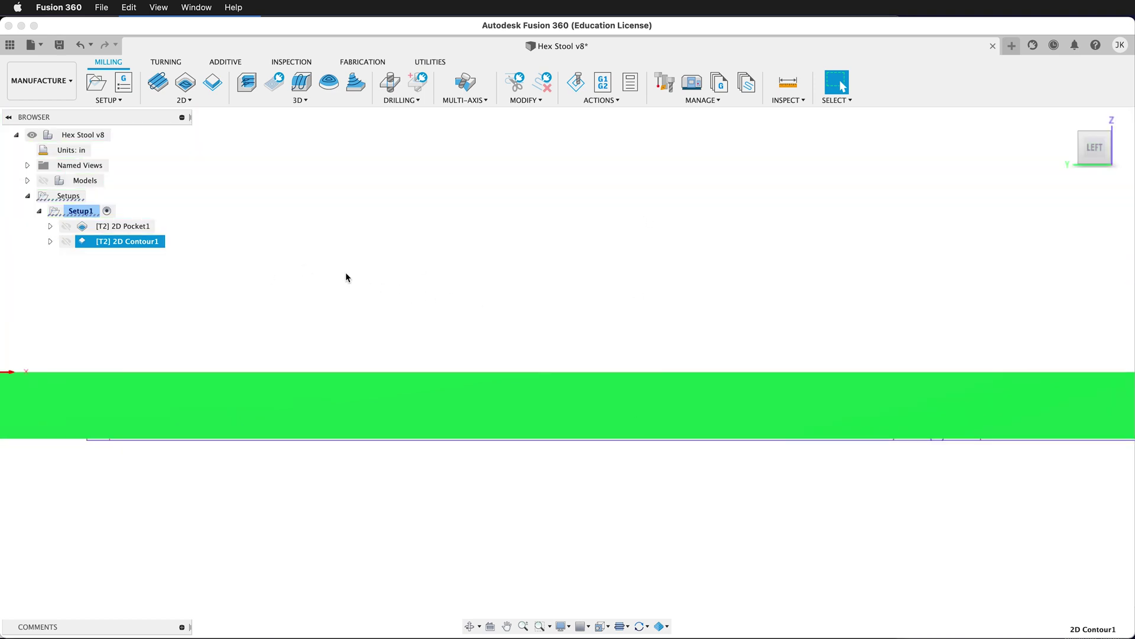
{"action": "right_click", "coordinate": [137, 241]}
{"action": "left_click", "coordinate": [155, 249]}
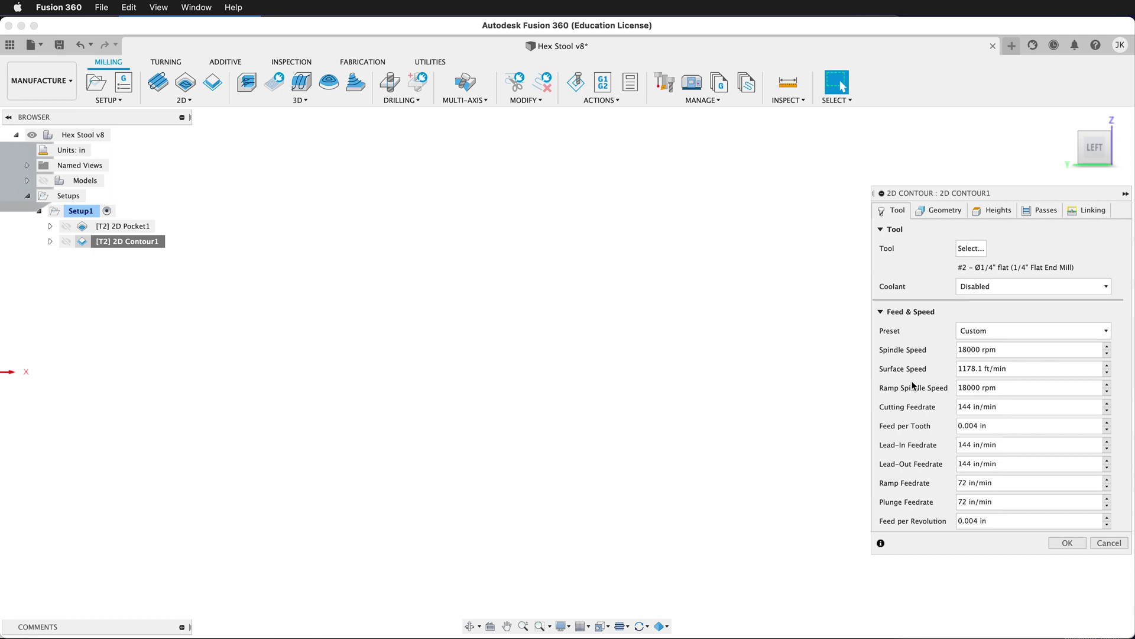
{"action": "left_click", "coordinate": [998, 210]}
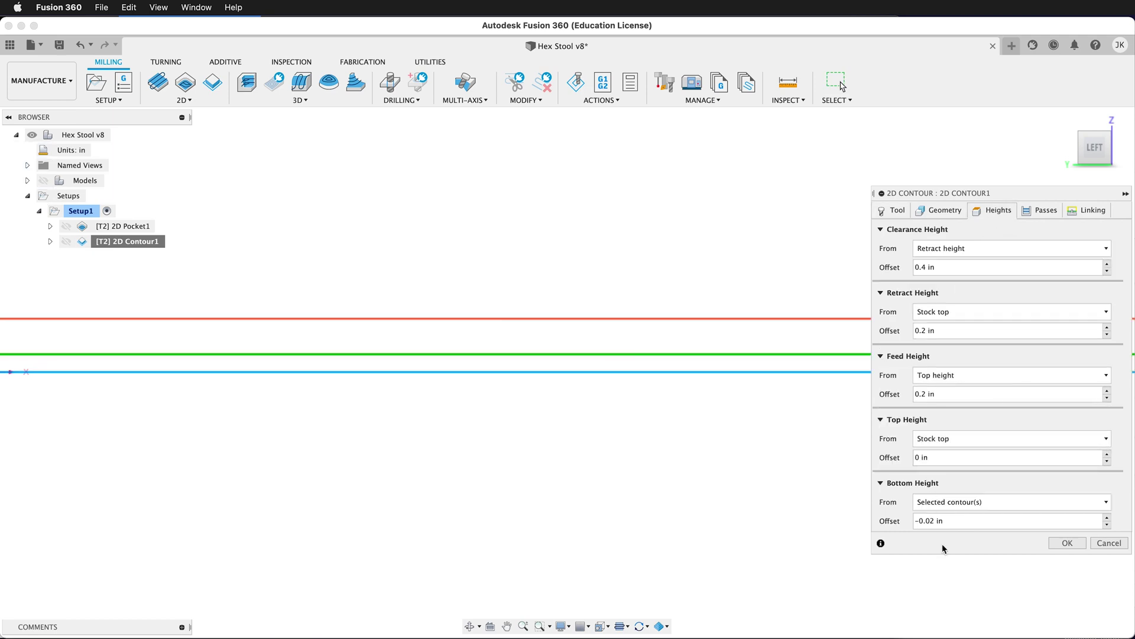
{"action": "left_click_drag", "start_coordinate": [933, 520], "coordinate": [923, 521]}
{"action": "type", "text": "1"}
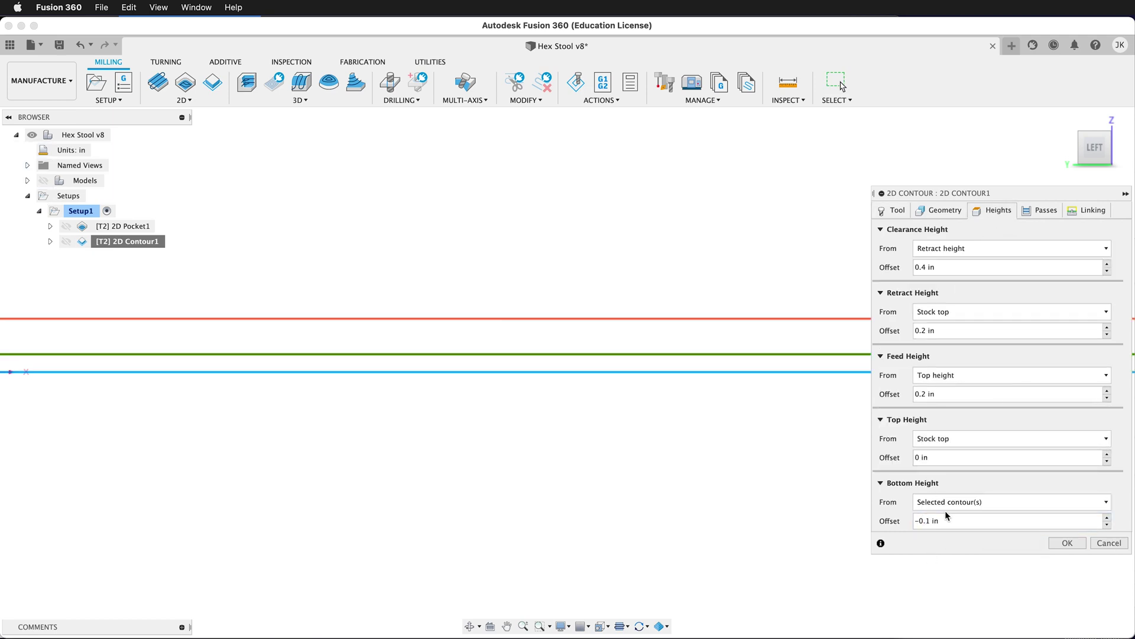
{"action": "left_click", "coordinate": [1067, 543]}
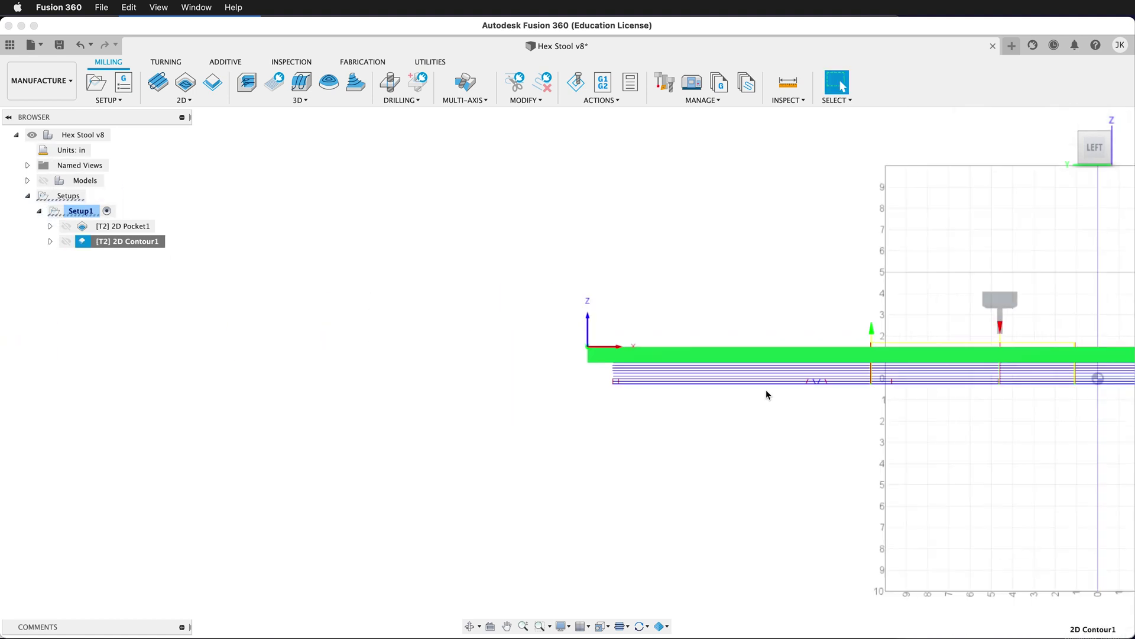
{"action": "scroll", "coordinate": [947, 373], "scroll_direction": "up", "scroll_amount": 8}
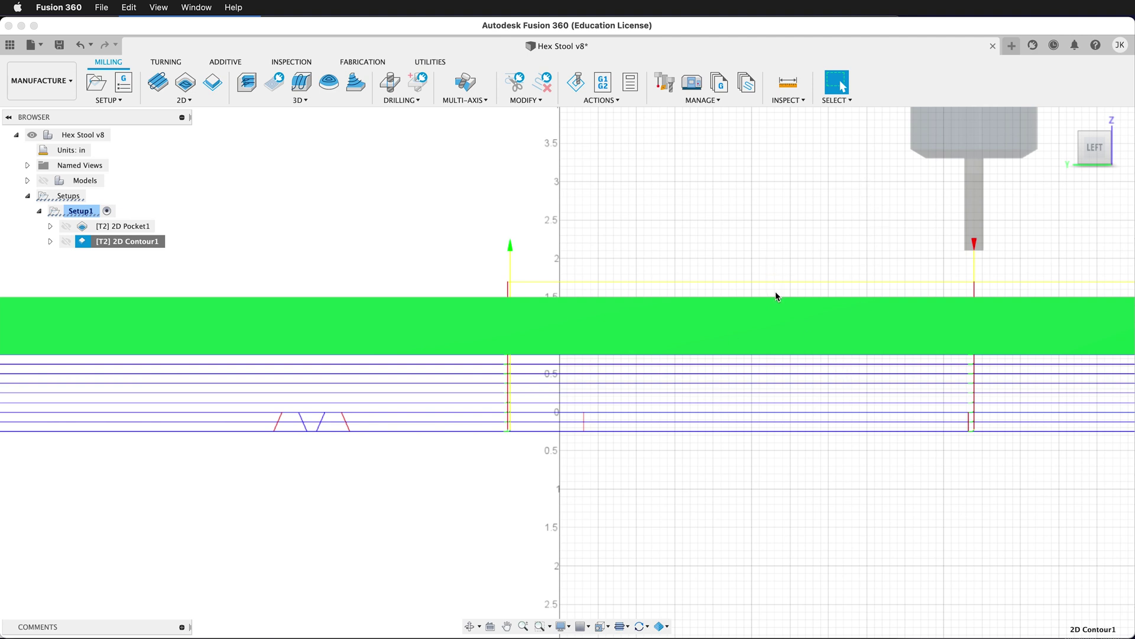
Step: Change the 2D Contour1 bottom height offset to -0.02 in
{"action": "right_click", "coordinate": [106, 243]}
{"action": "left_click", "coordinate": [123, 252]}
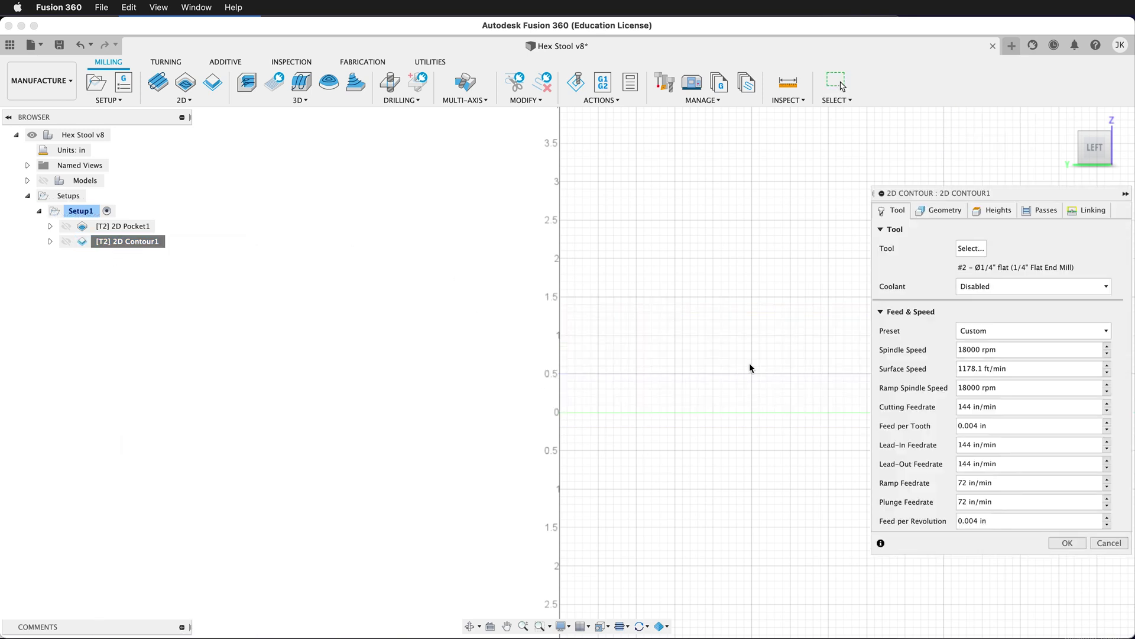
{"action": "left_click", "coordinate": [993, 210]}
{"action": "double_click", "coordinate": [922, 521]}
{"action": "type", "text": "-.02"}
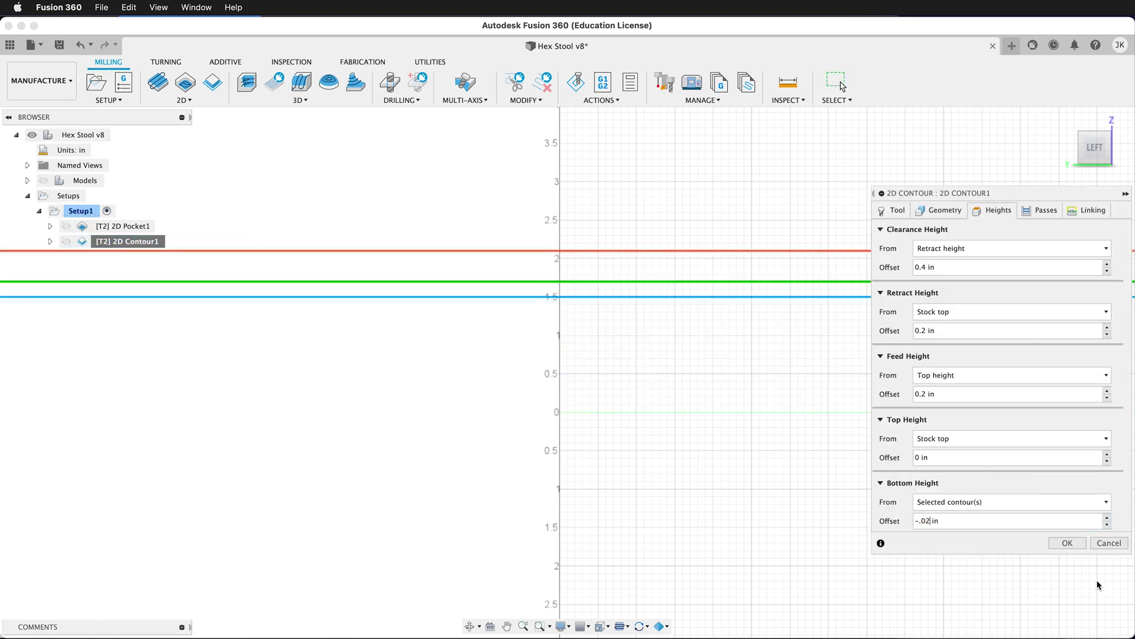
{"action": "key", "text": "Return"}
Step: Zoom out to see the whole stock and select Setup1
{"action": "scroll", "coordinate": [908, 358], "scroll_direction": "up", "scroll_amount": 10}
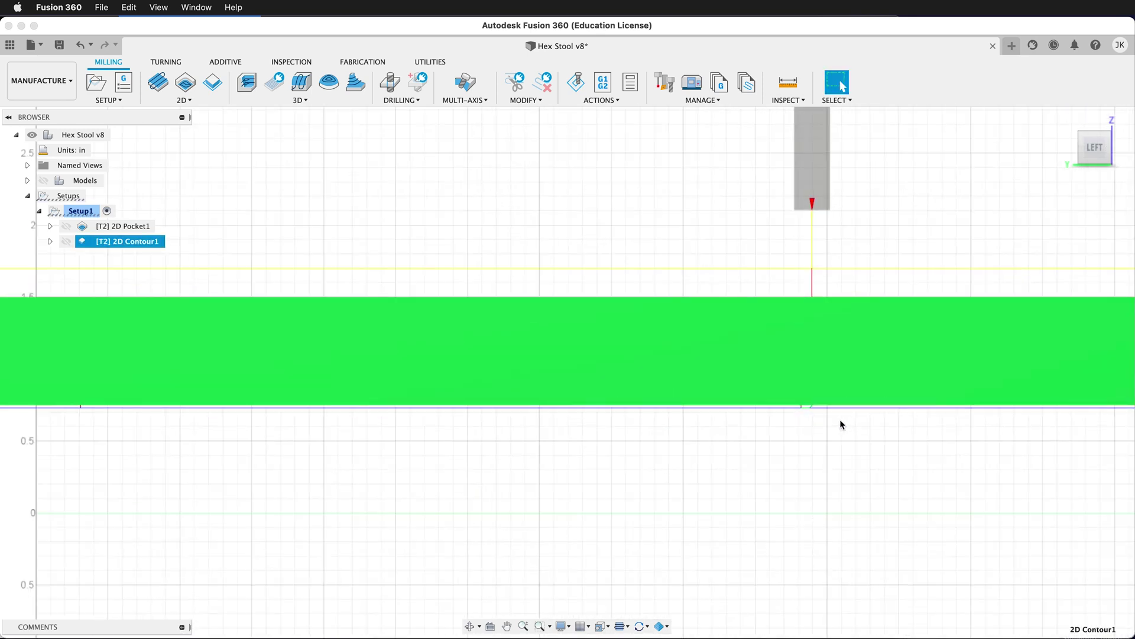
{"action": "scroll", "coordinate": [842, 424], "scroll_direction": "up", "scroll_amount": 5}
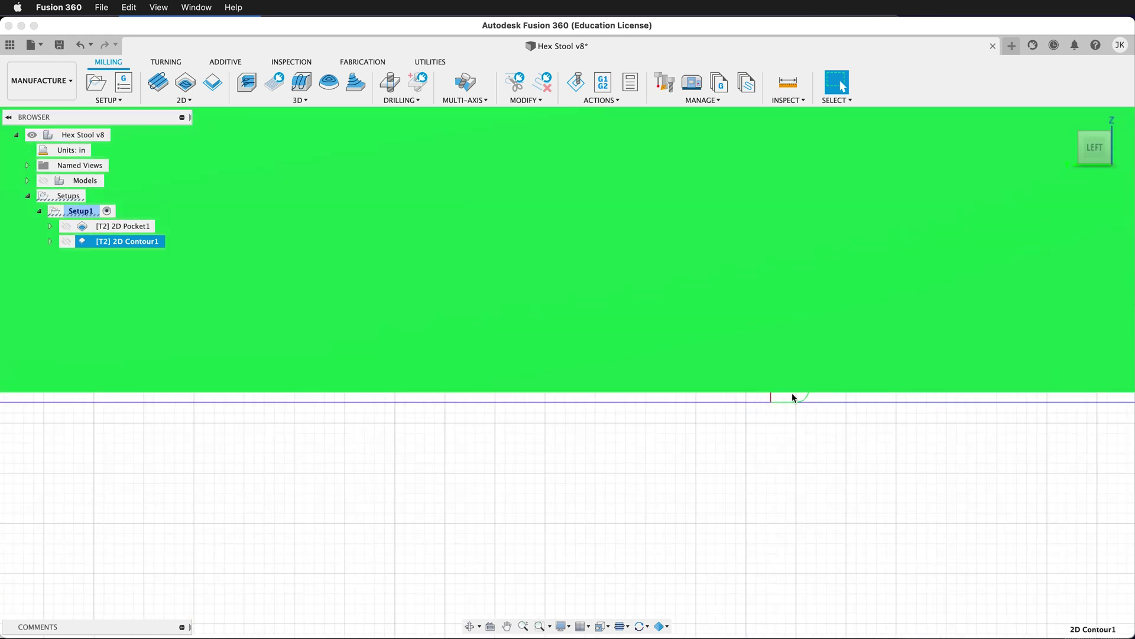
{"action": "scroll", "coordinate": [795, 375], "scroll_direction": "down", "scroll_amount": 10}
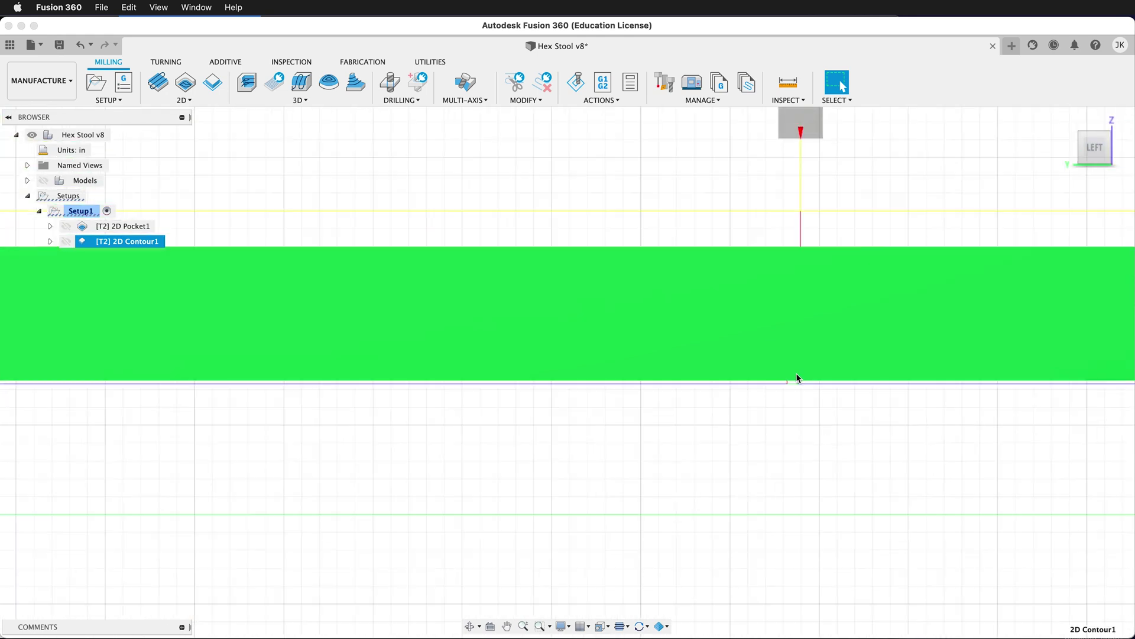
{"action": "left_click", "coordinate": [80, 210]}
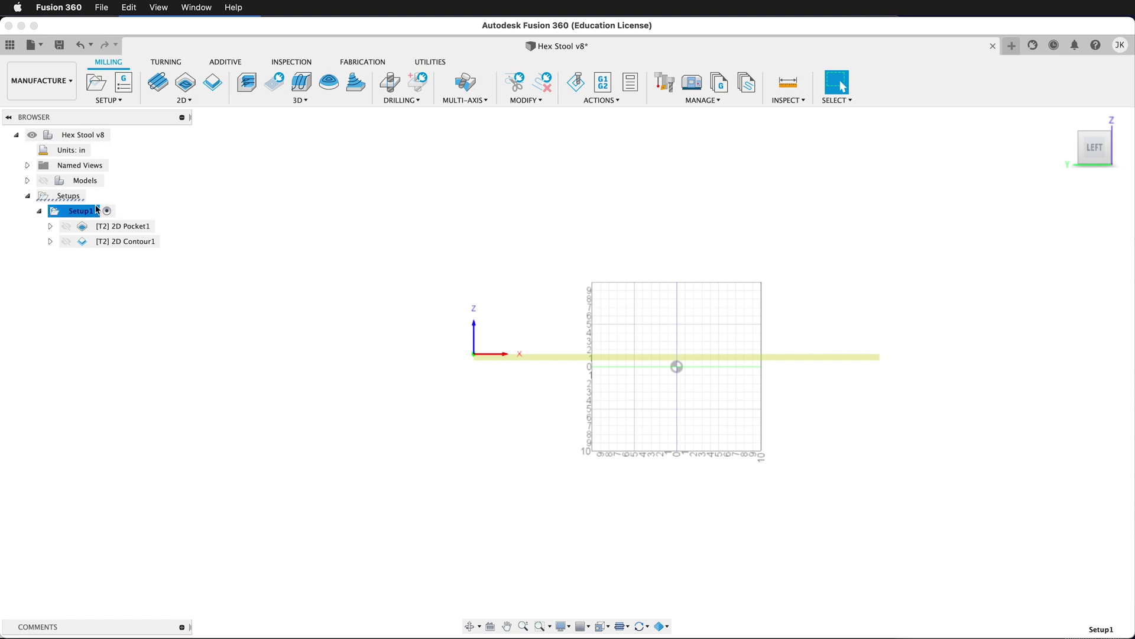
Step: Post-process Setup1 with the ShopBot OpenSBP post, program 1001 in inches, accepting the properties
{"action": "right_click", "coordinate": [62, 213]}
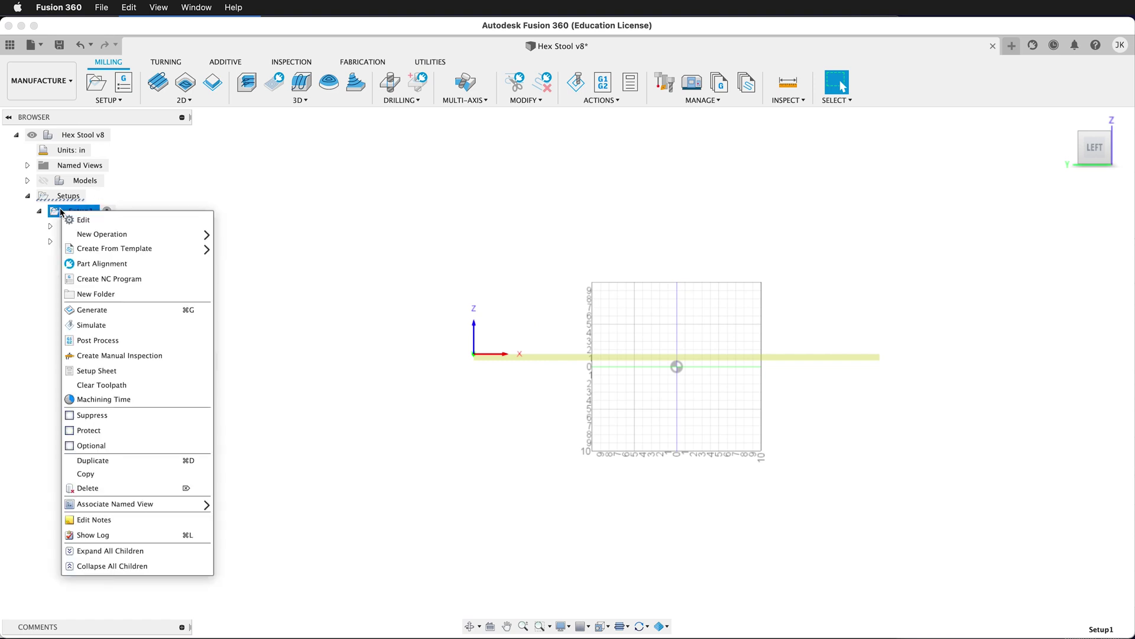
{"action": "left_click", "coordinate": [274, 177]}
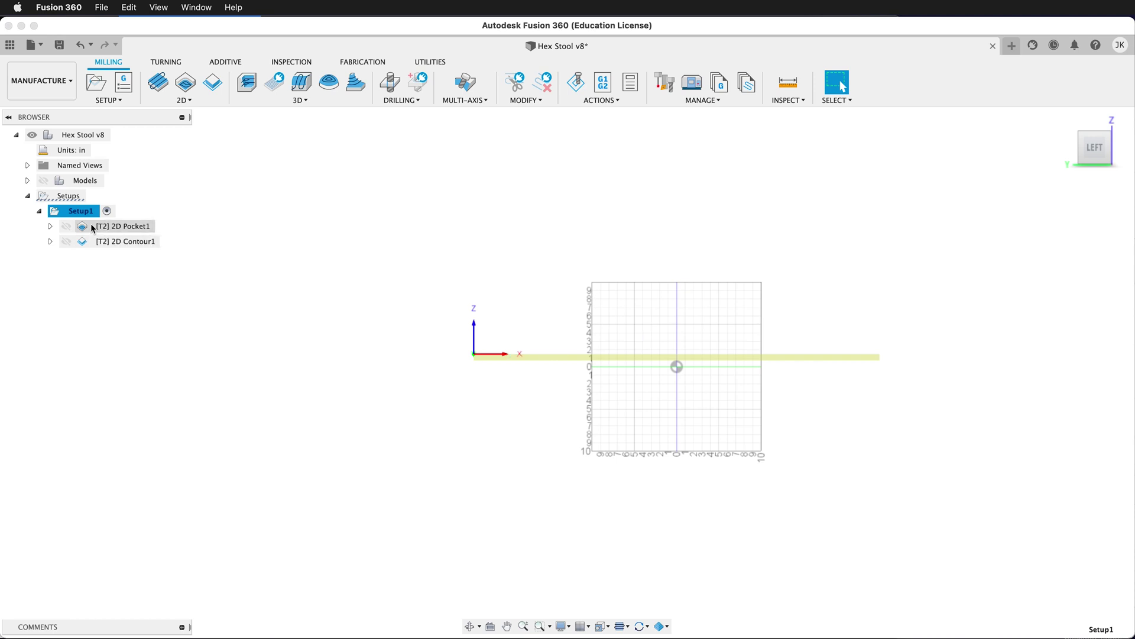
{"action": "right_click", "coordinate": [87, 214]}
{"action": "left_click", "coordinate": [148, 344]}
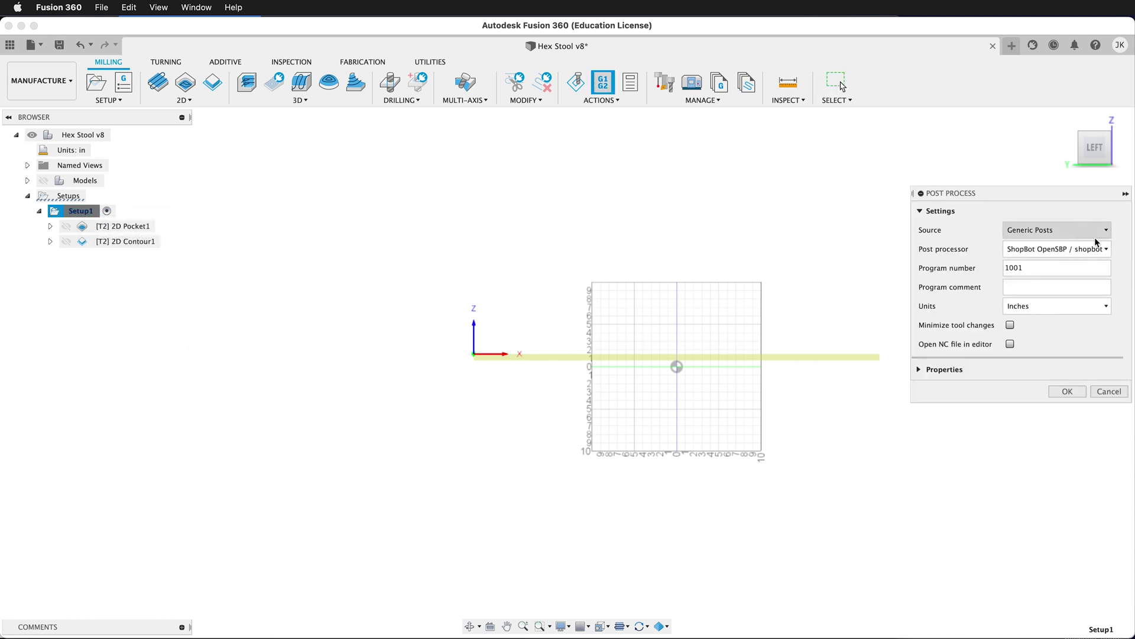
{"action": "left_click", "coordinate": [1096, 250]}
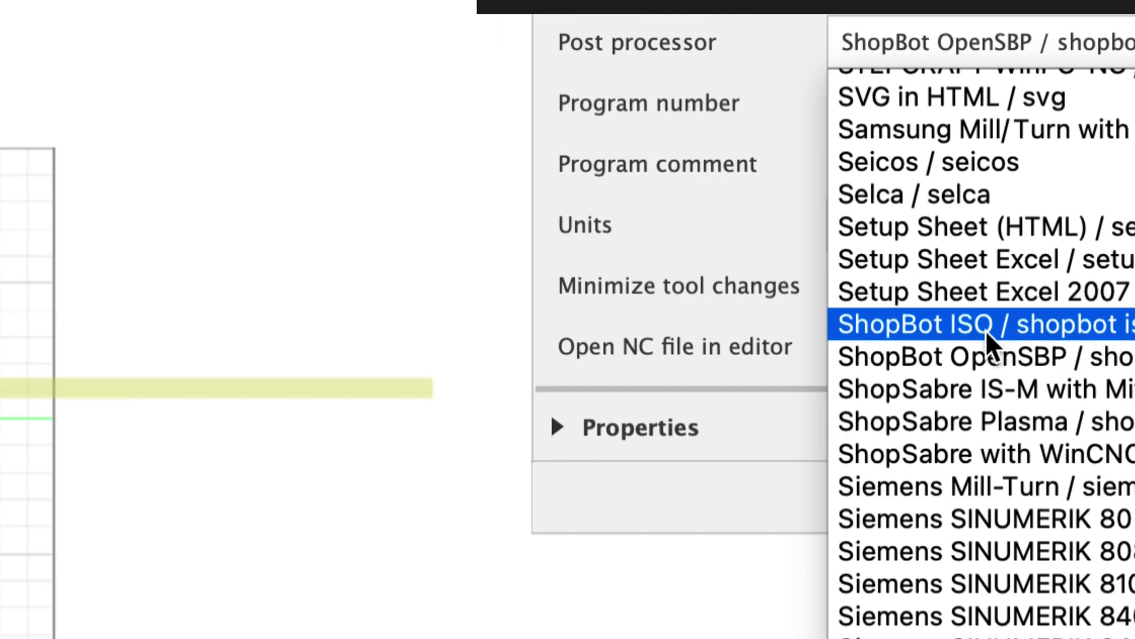
{"action": "left_click", "coordinate": [988, 353]}
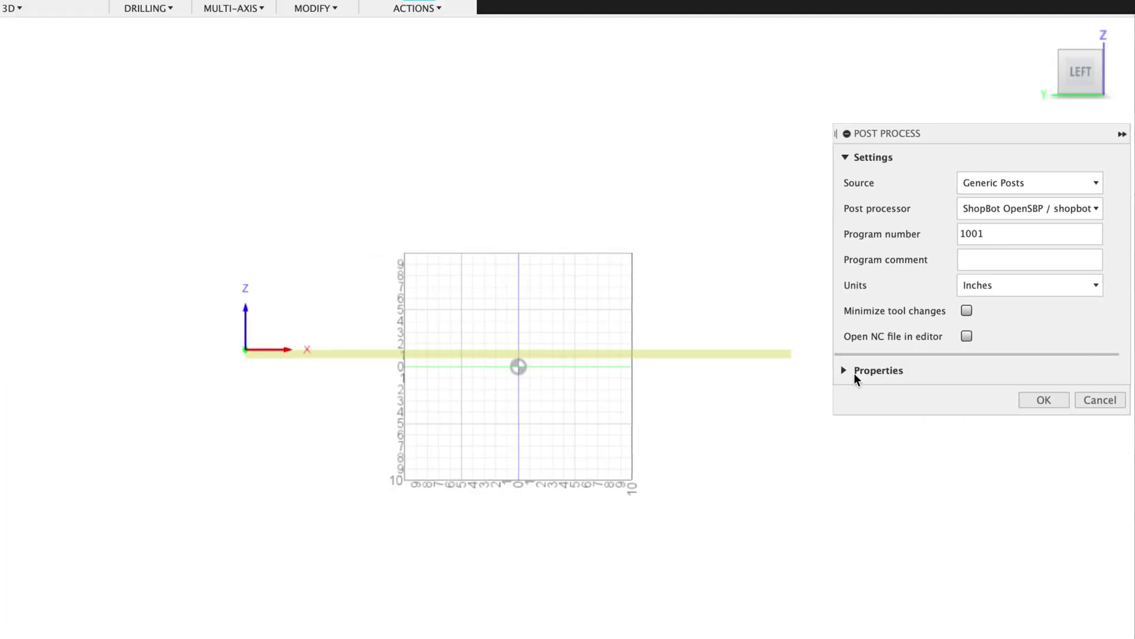
{"action": "left_click", "coordinate": [849, 371]}
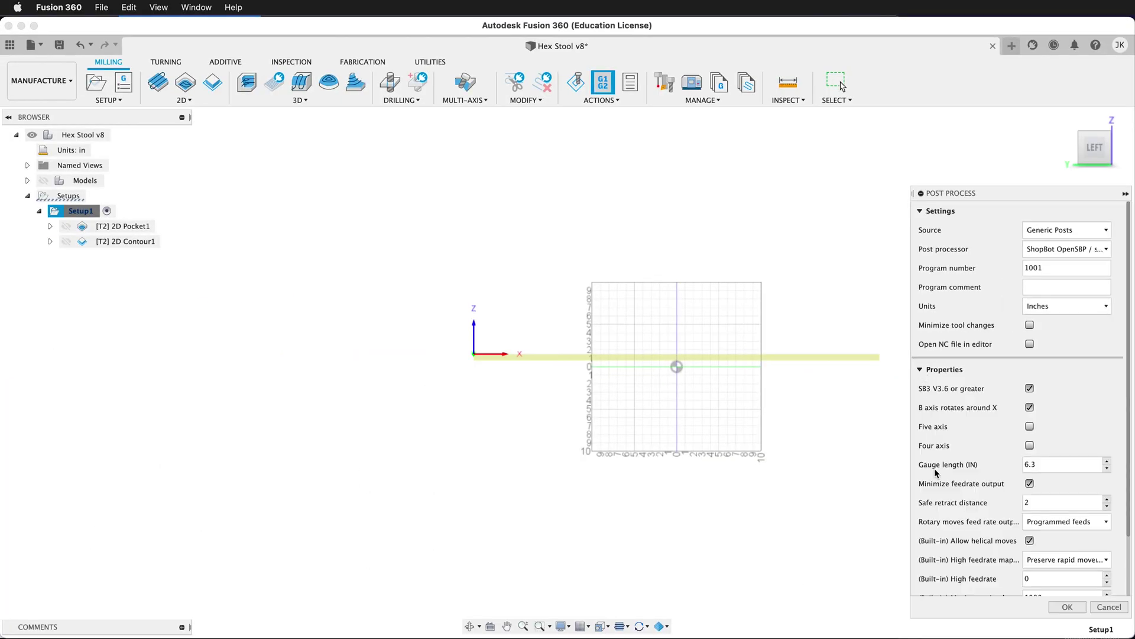
{"action": "left_click", "coordinate": [924, 370]}
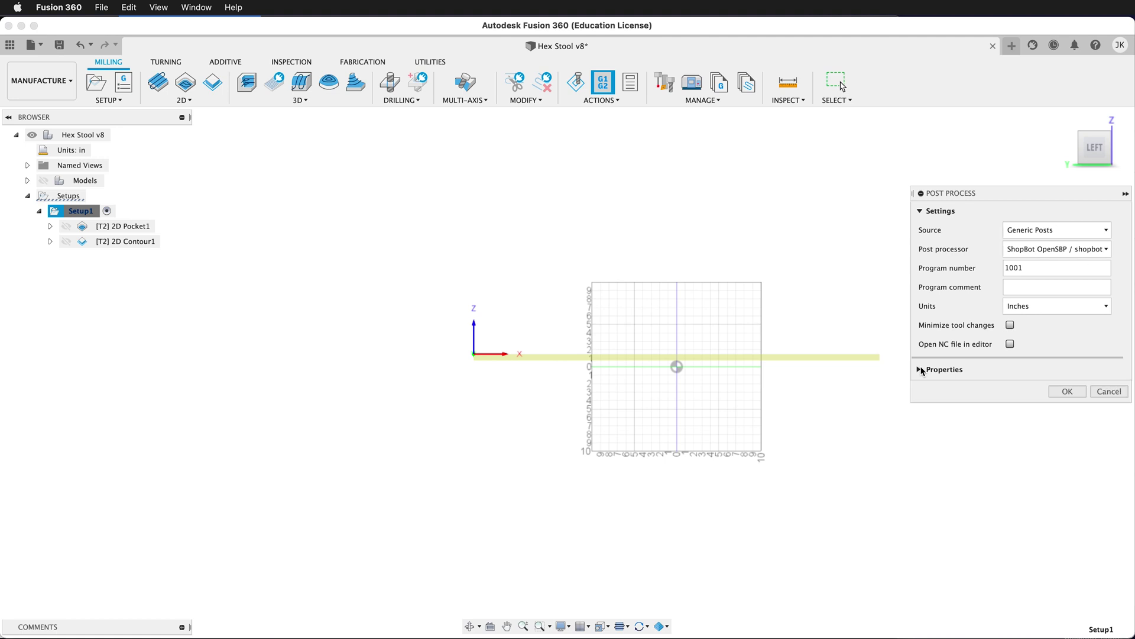
{"action": "left_click", "coordinate": [1065, 392]}
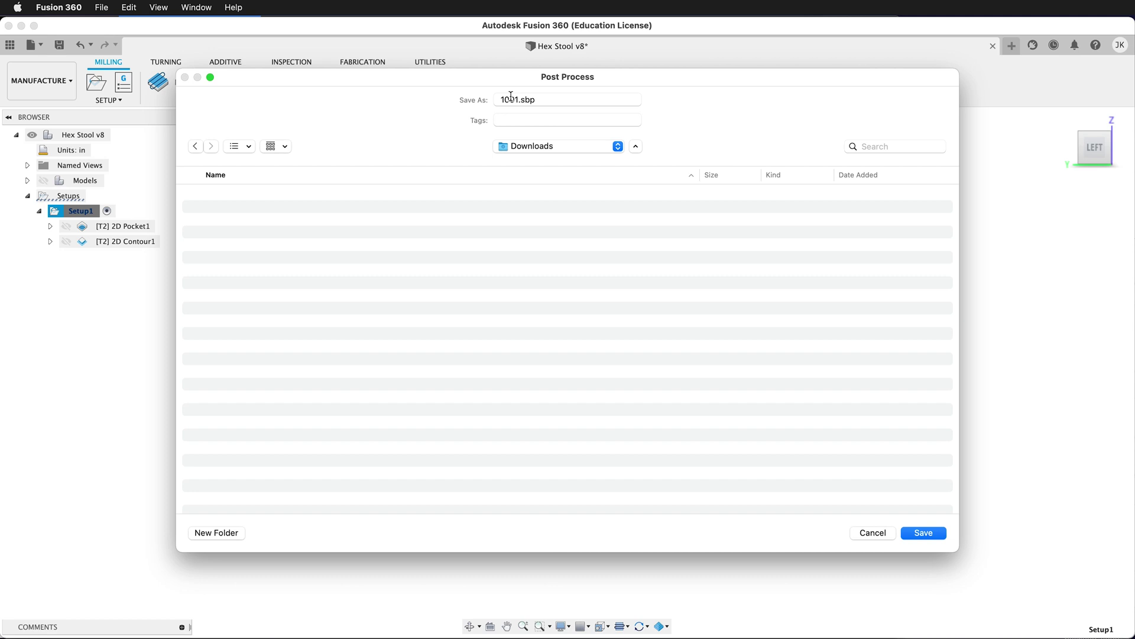
Step: Save the ShopBot program to Downloads as 'Hex Stool 1-4 inch bit - 19-05 mm plywood 48x48'
{"action": "double_click", "coordinate": [511, 99]}
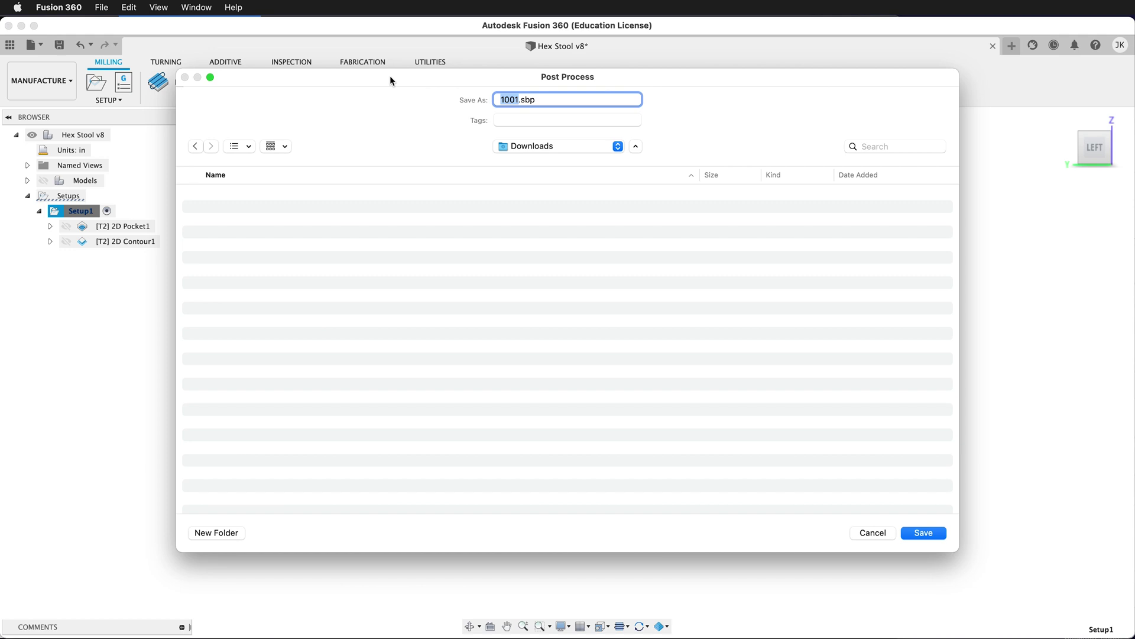
{"action": "type", "text": "Hex Stool 1-4"}
{"action": "type", "text": " inch bit - 19-05 mm ply"}
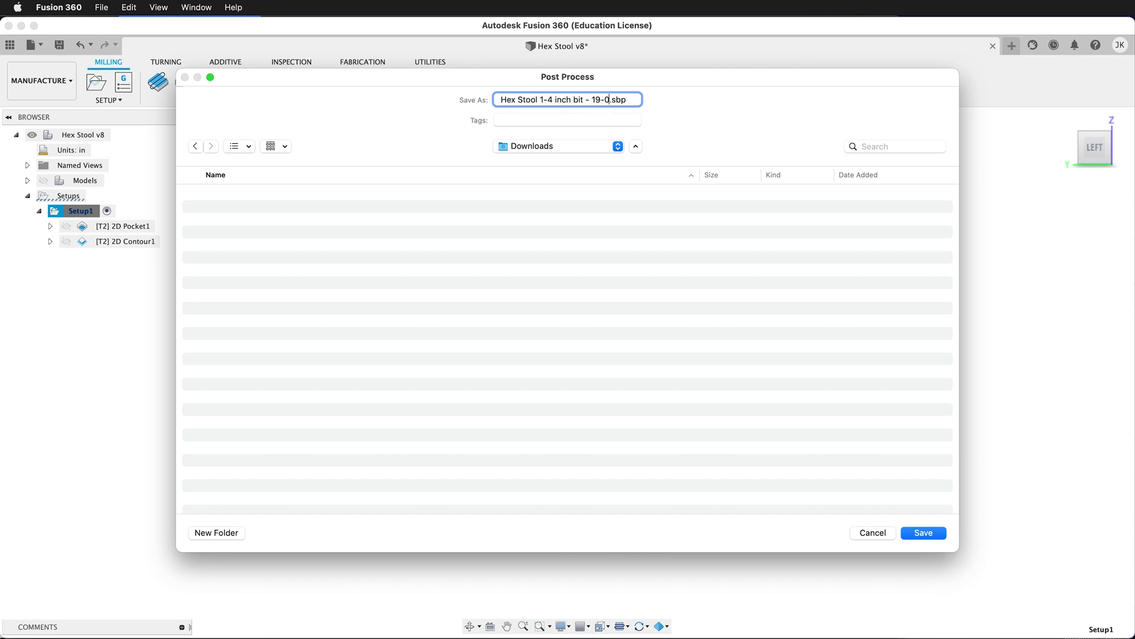
{"action": "type", "text": "wood 48x48.sb"}
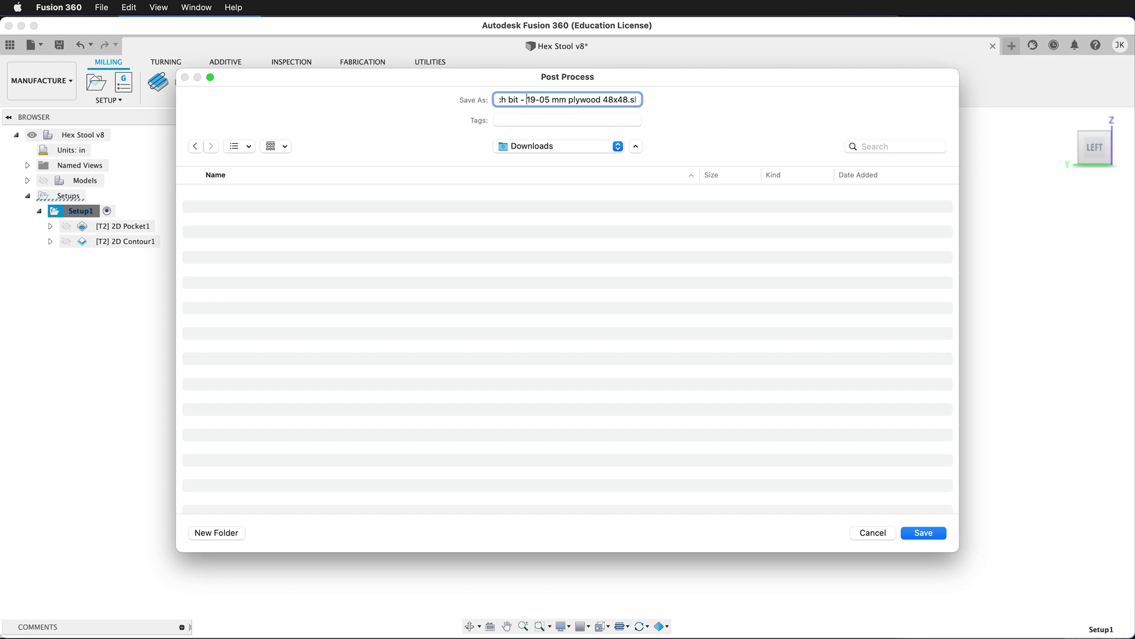
{"action": "key", "text": "Left"}
{"action": "key", "text": "Left"}
{"action": "key", "text": "Left"}
{"action": "key", "text": "Left"}
{"action": "key", "text": "Left"}
{"action": "key", "text": "Left"}
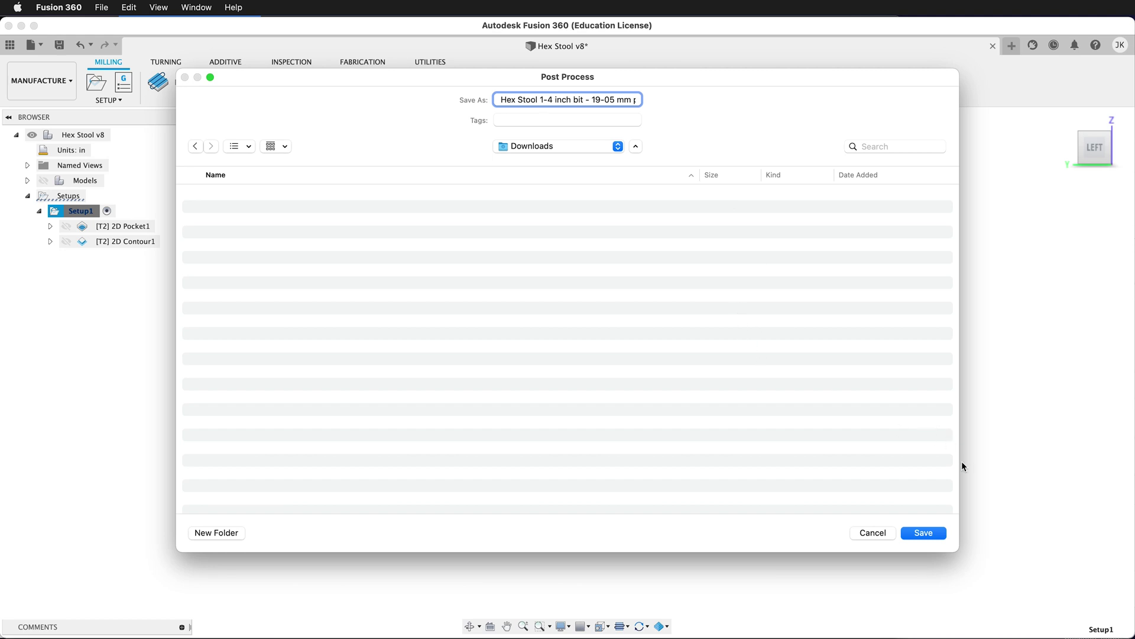
{"action": "left_click", "coordinate": [931, 534]}
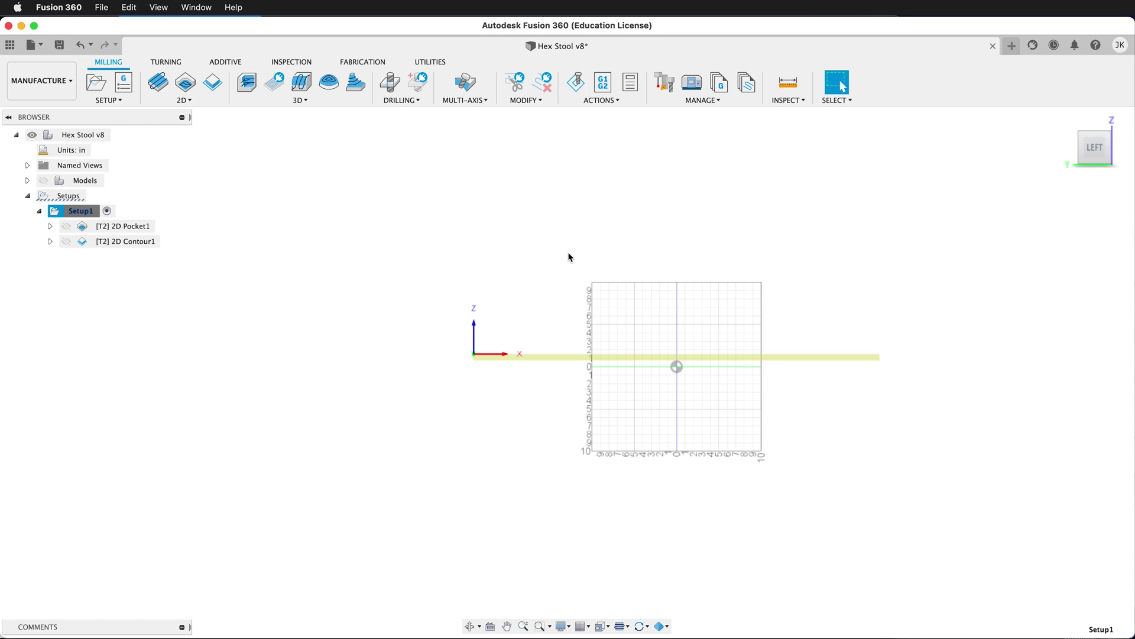
Step: Orbit to an angled view and zoom in on the stool parts nested on the plywood
{"action": "middle_click_drag", "start_coordinate": [593, 246], "coordinate": [651, 331], "text": "shift"}
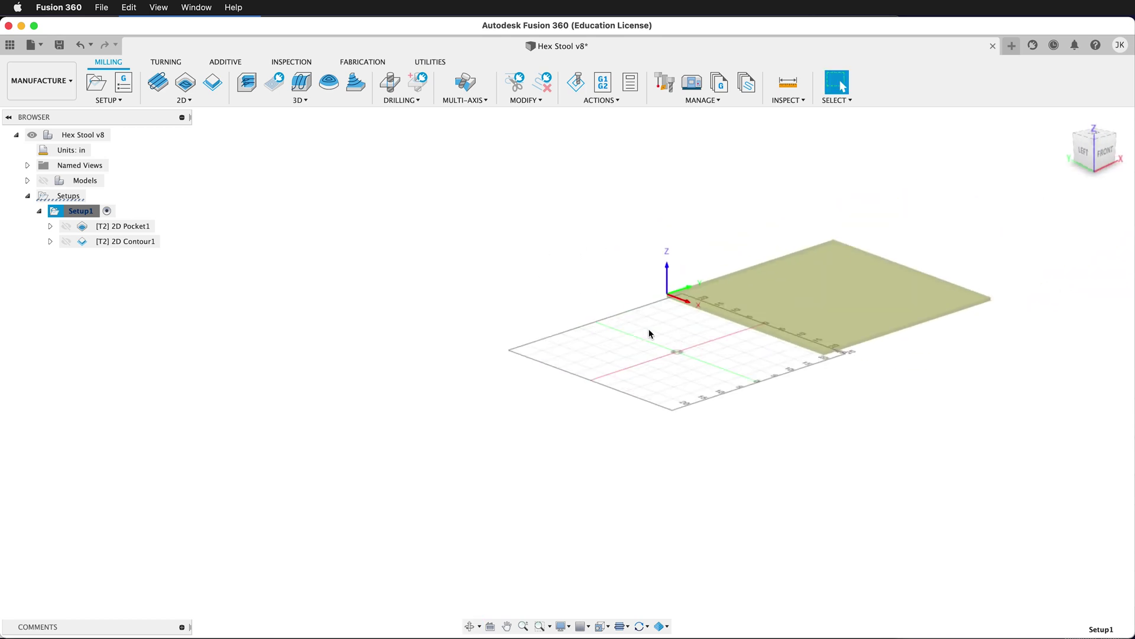
{"action": "scroll", "coordinate": [1067, 207], "scroll_direction": "up", "scroll_amount": 5}
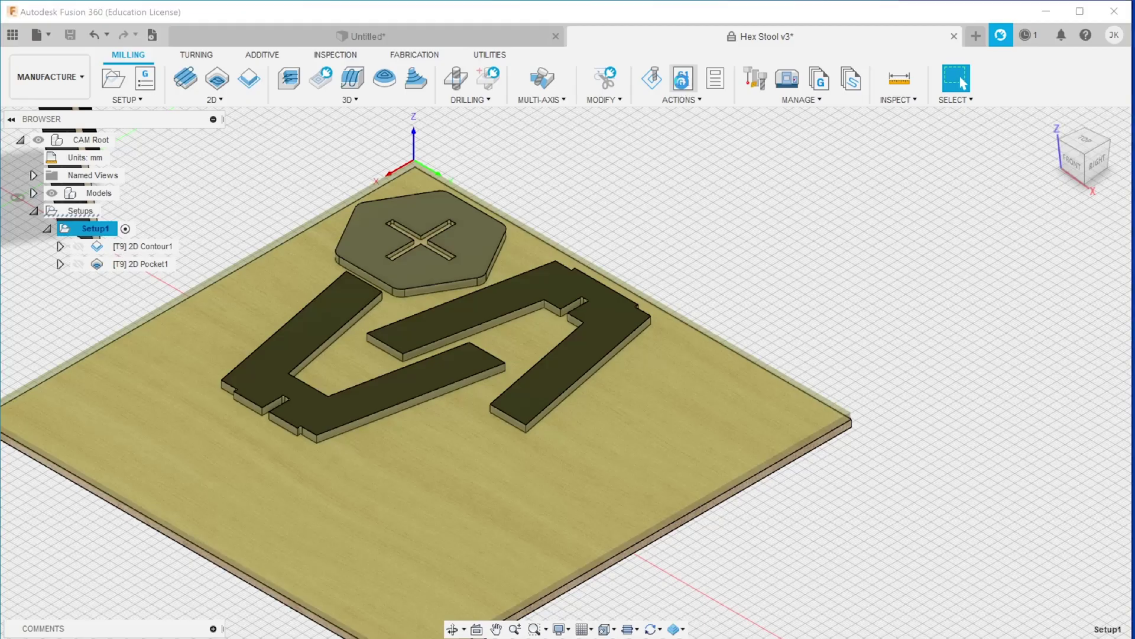
Step: Pick ShopBot OpenSBP / shopbot as the post configuration in the Post Process dialog
{"action": "left_click_drag", "start_coordinate": [362, 27], "coordinate": [441, 114]}
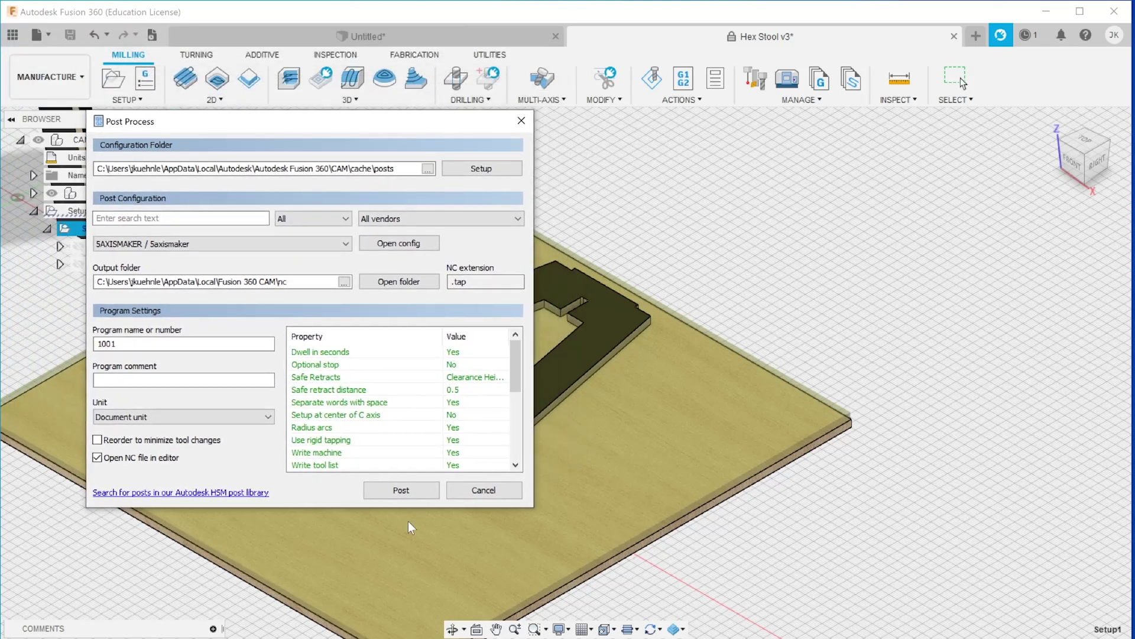
{"action": "left_click", "coordinate": [247, 244]}
{"action": "left_click", "coordinate": [536, 256]}
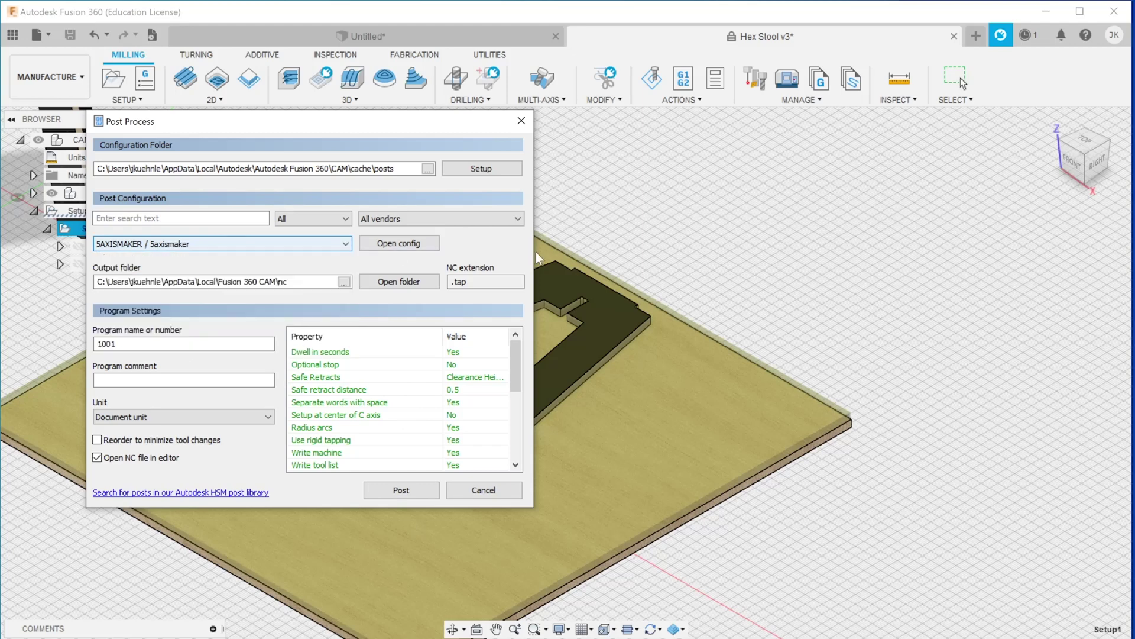
{"action": "left_click", "coordinate": [342, 242]}
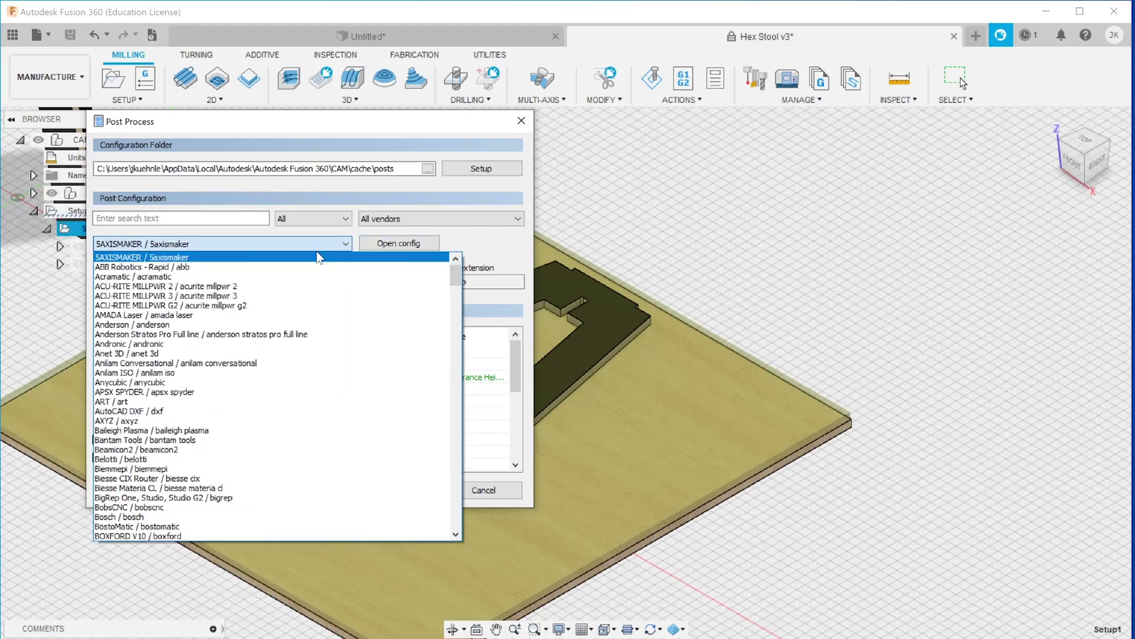
{"action": "scroll", "coordinate": [300, 415], "scroll_direction": "down", "scroll_amount": 9}
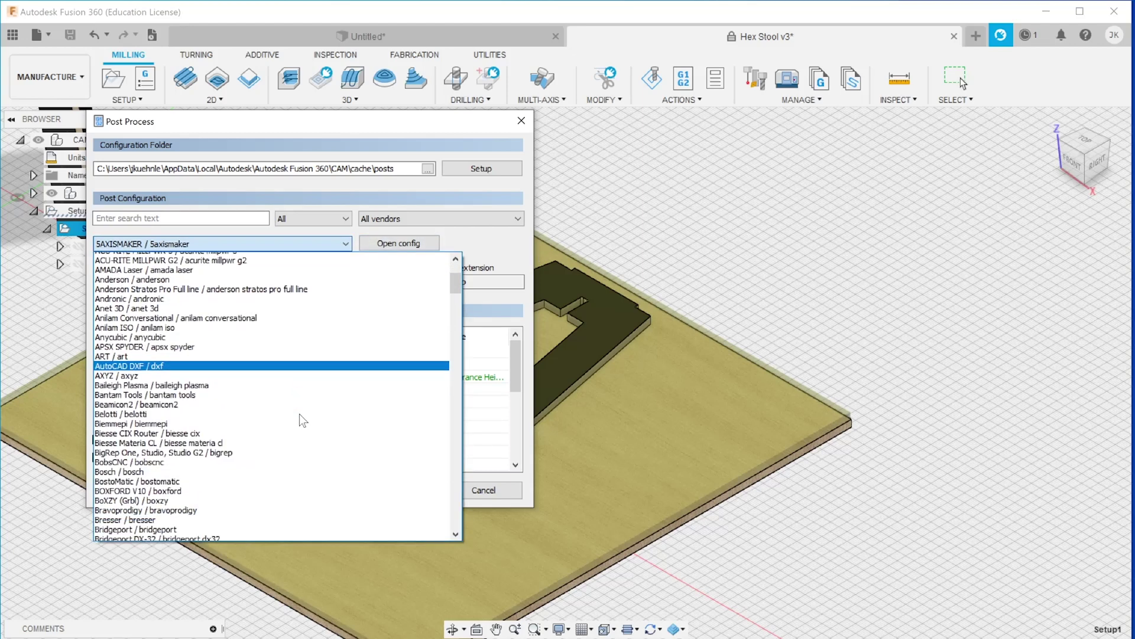
{"action": "scroll", "coordinate": [303, 417], "scroll_direction": "down", "scroll_amount": 15}
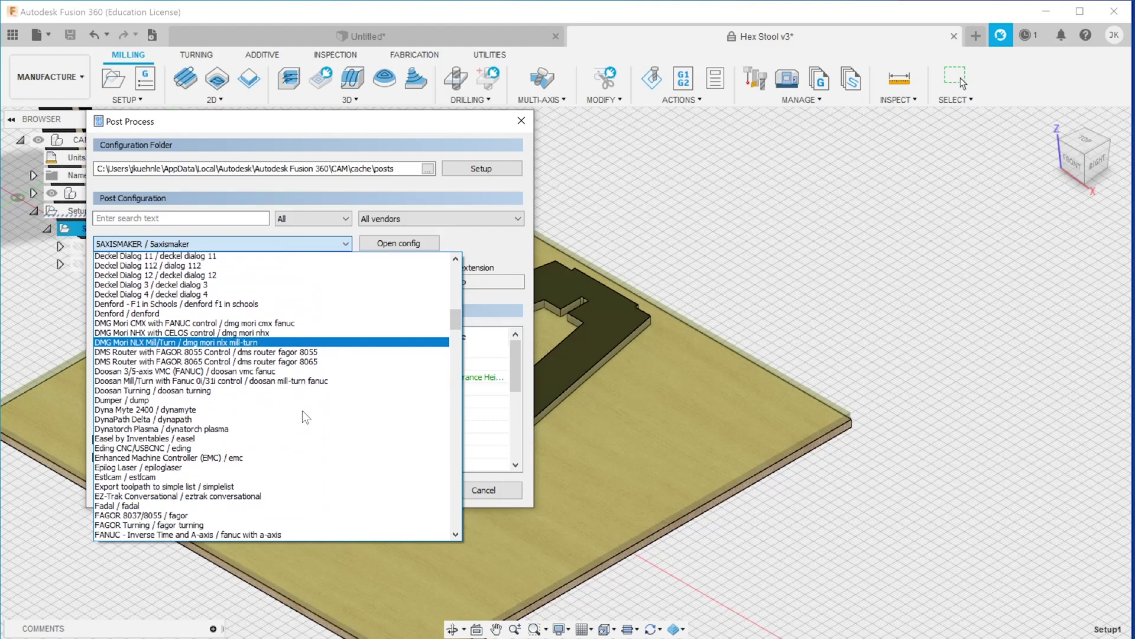
{"action": "scroll", "coordinate": [305, 402], "scroll_direction": "down", "scroll_amount": 20}
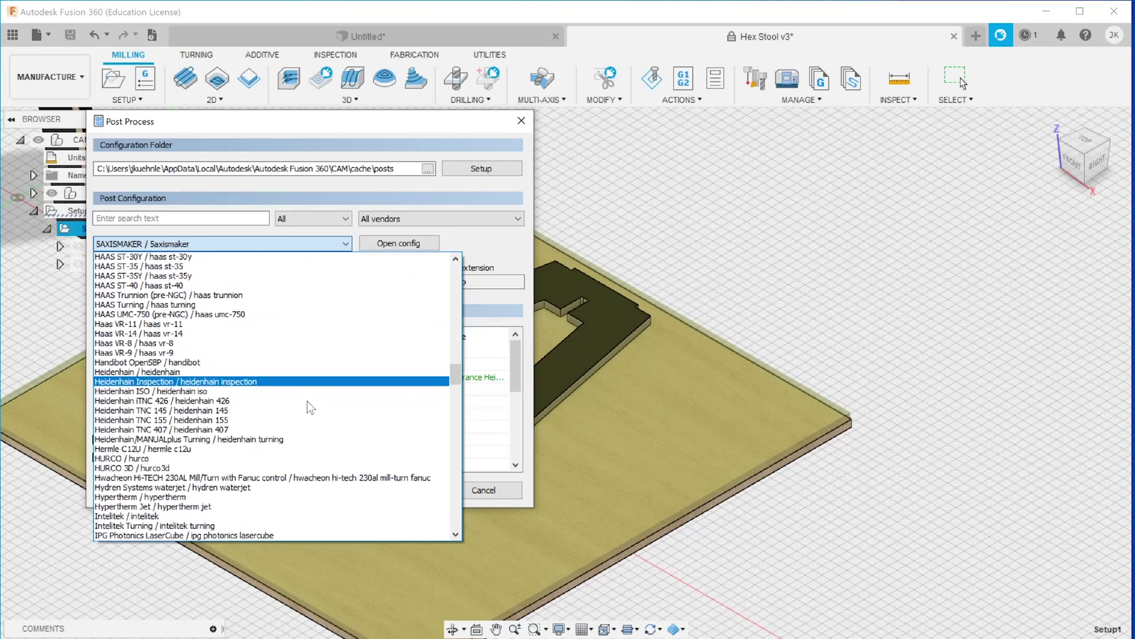
{"action": "scroll", "coordinate": [307, 399], "scroll_direction": "down", "scroll_amount": 20}
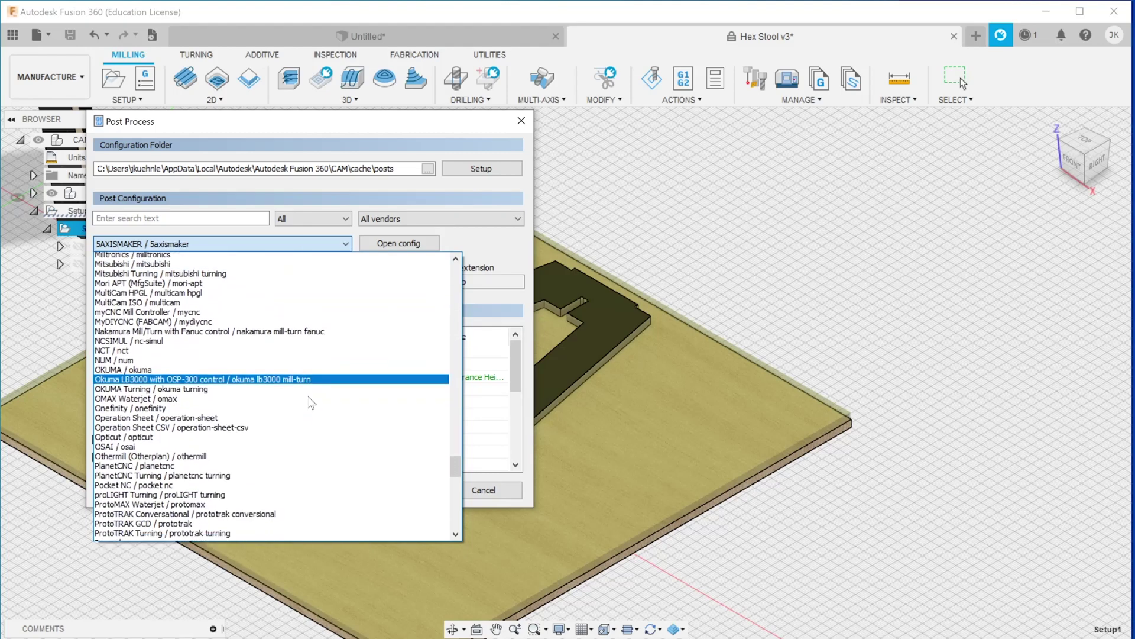
{"action": "scroll", "coordinate": [307, 397], "scroll_direction": "down", "scroll_amount": 20}
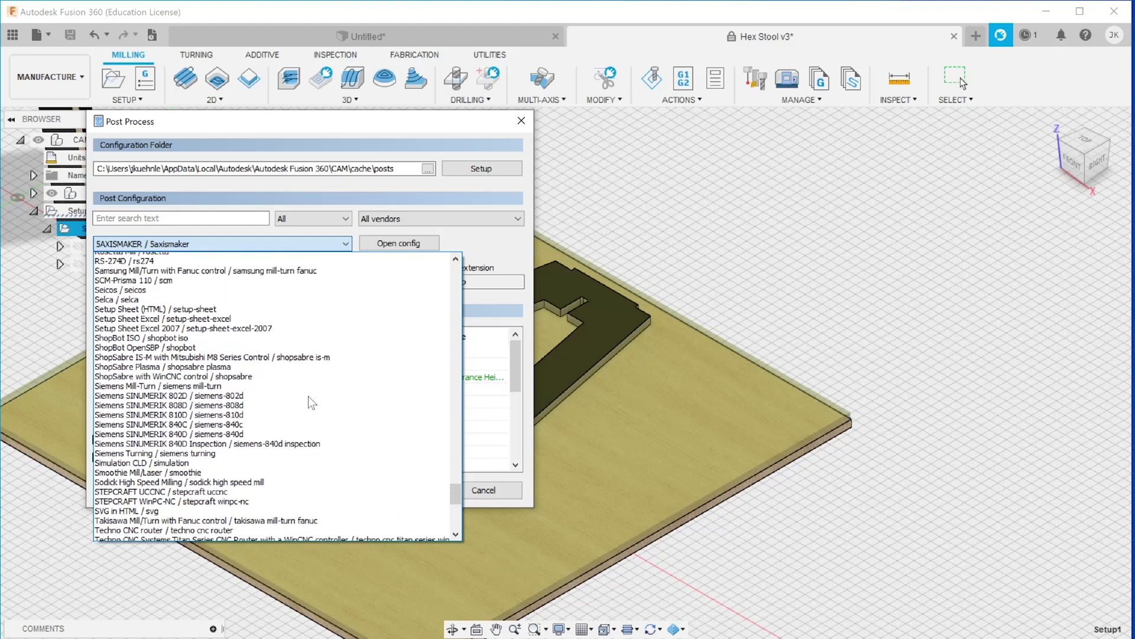
{"action": "left_click", "coordinate": [186, 354]}
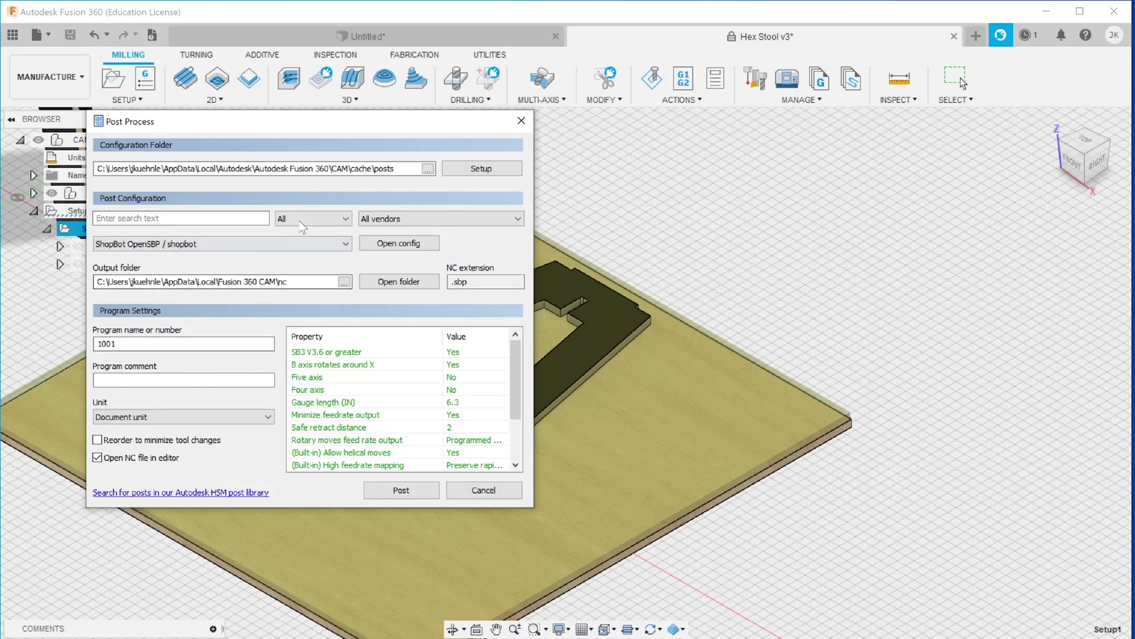
Step: Set the Desktop as the output folder for the post-processed .sbp program
{"action": "left_click", "coordinate": [343, 281]}
{"action": "left_click", "coordinate": [147, 247]}
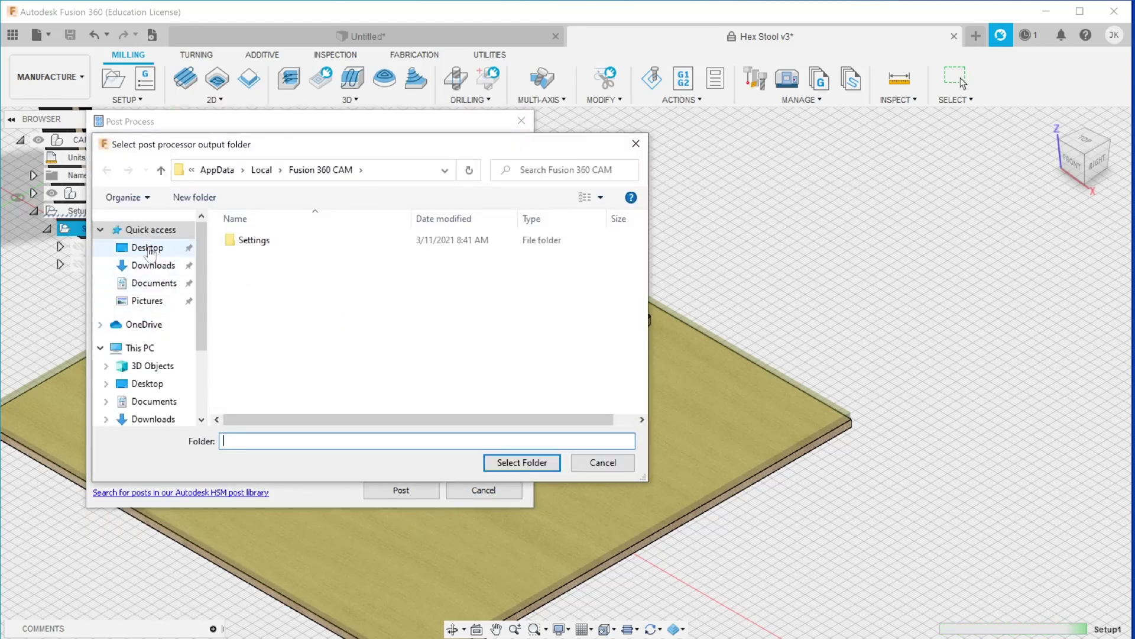
{"action": "left_click", "coordinate": [530, 467]}
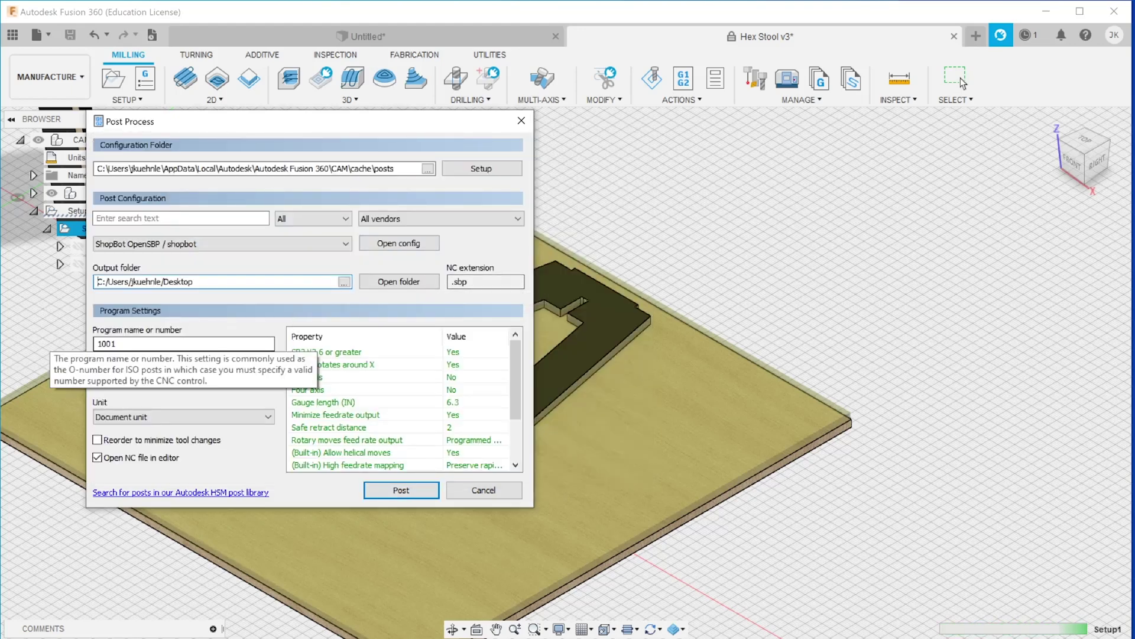